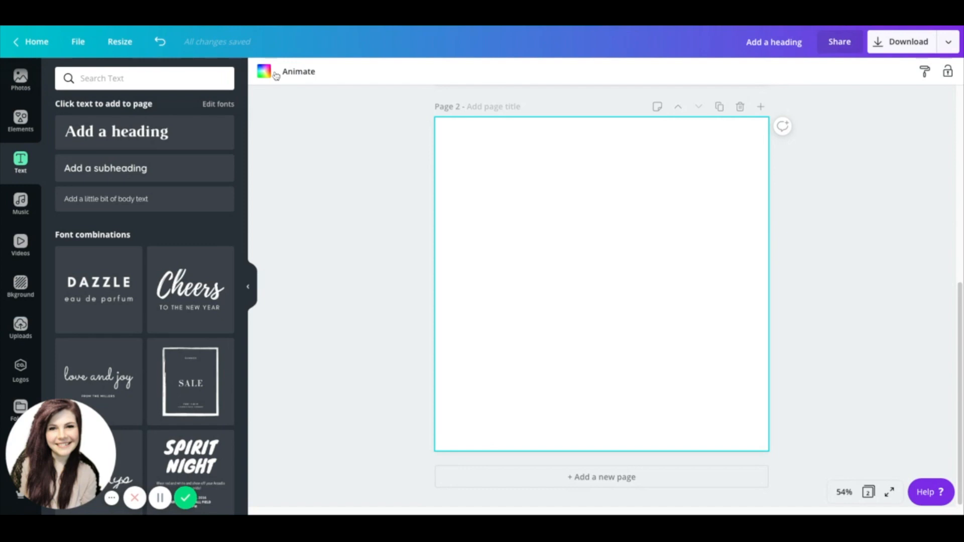
Step: Check the design's custom dimensions in the resize options without changing them
click(128, 49)
click(138, 127)
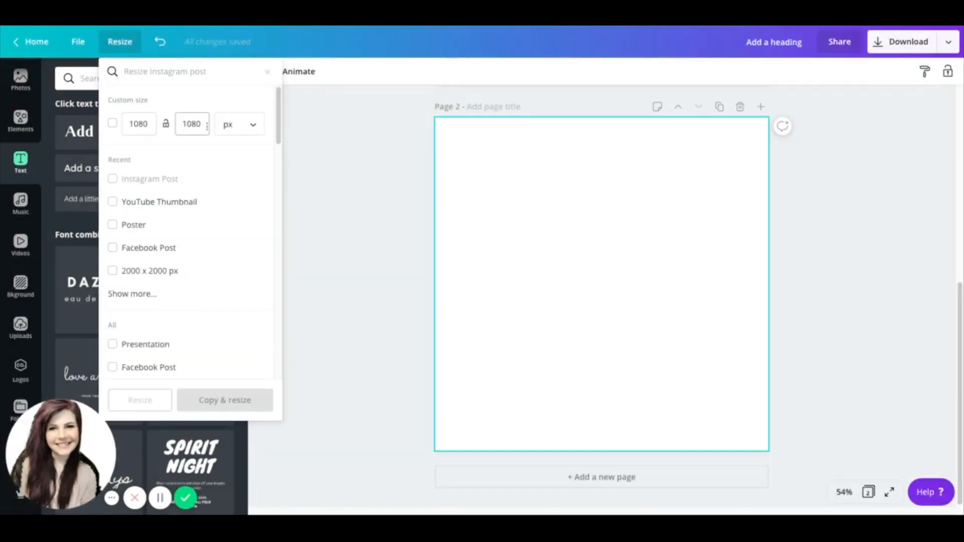
click(535, 223)
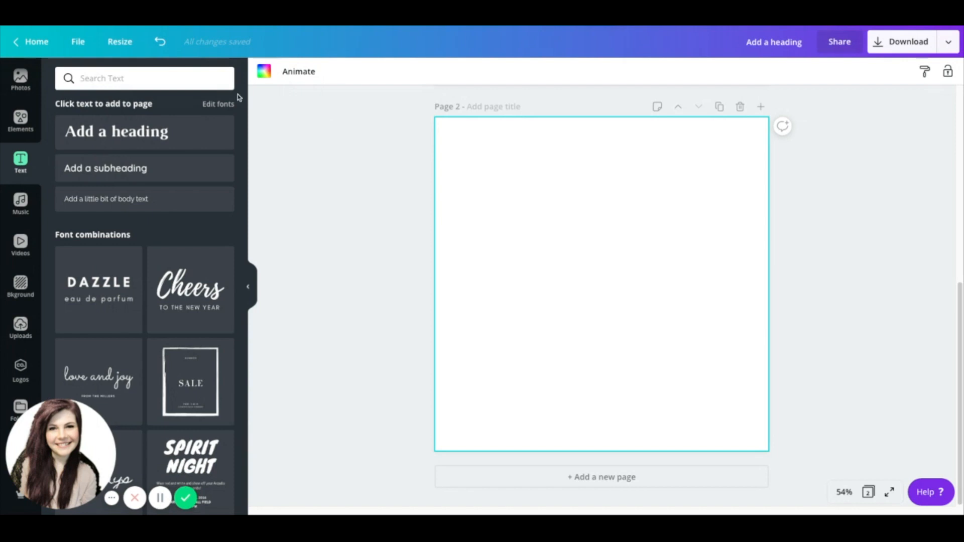
Step: Add a heading reading "The sooner you believe you are extraordinary, the sooner others will follow" plus its author's name, and move it near the page's top
click(137, 139)
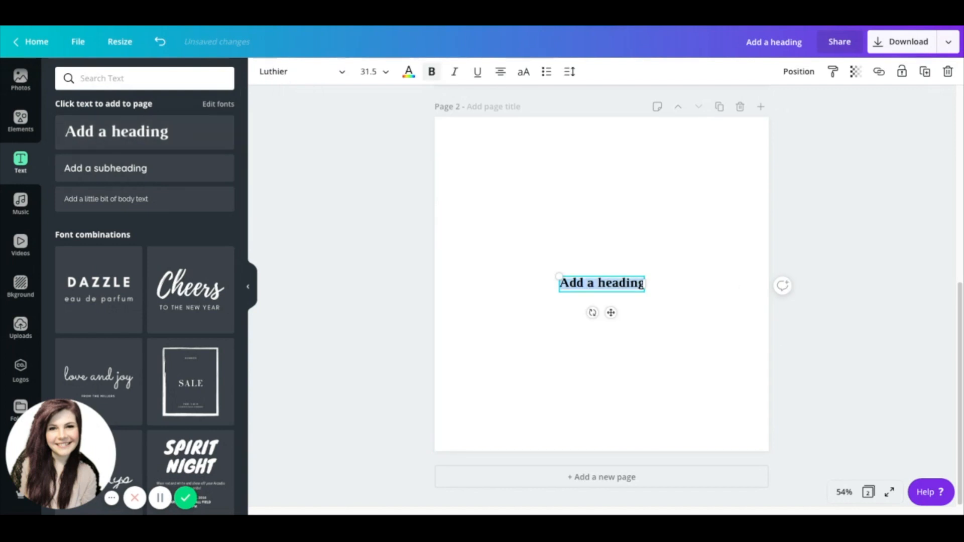
text("The sooner you believe you are extraordinary, the sooner others will follow" - Joyce Chang)
click(651, 206)
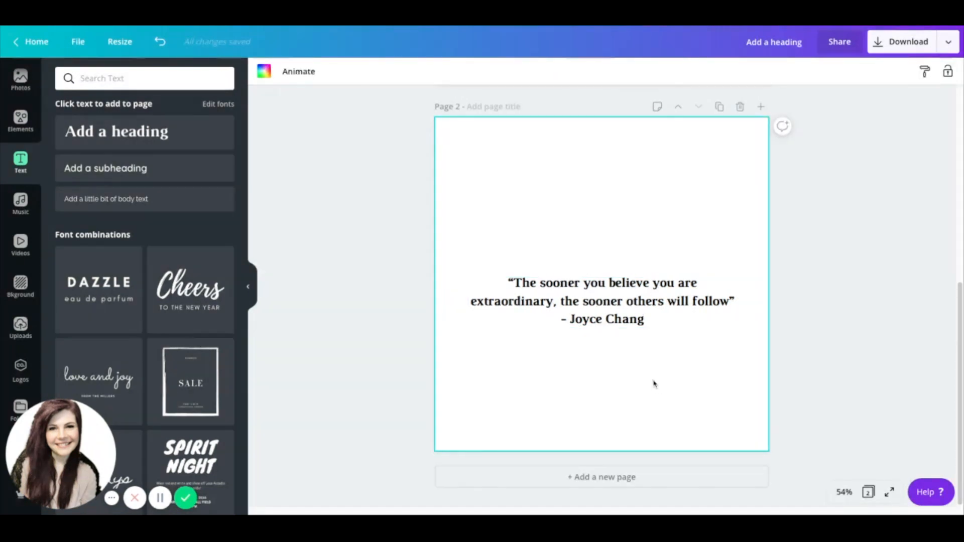
drag(610, 318, 610, 214)
click(687, 347)
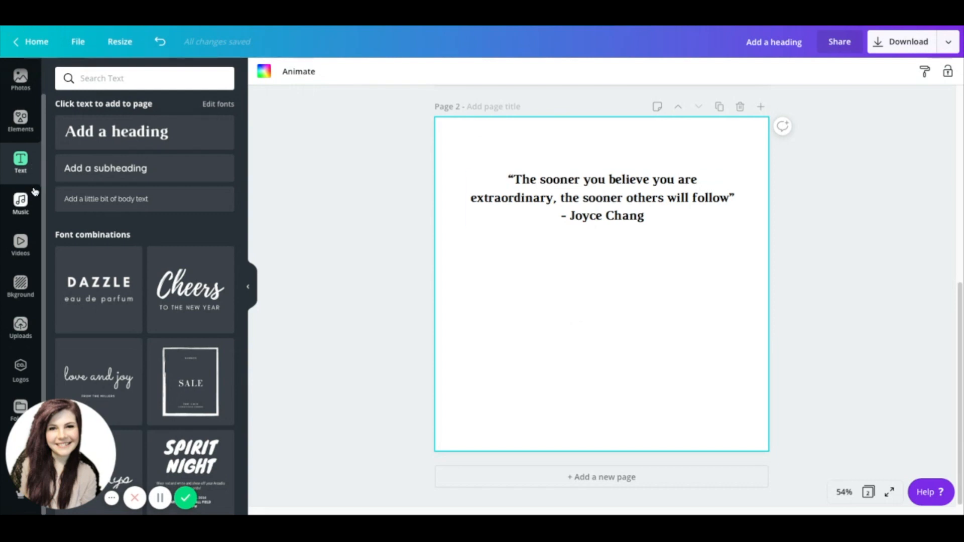
Step: Search the photo library for "child imagining" and browse the results for a photo that suits the quote
click(17, 89)
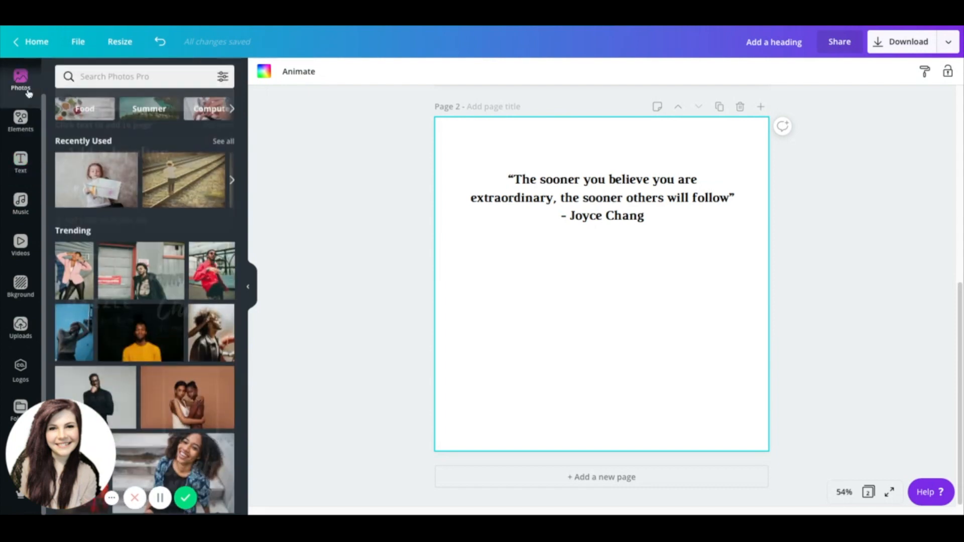
click(98, 79)
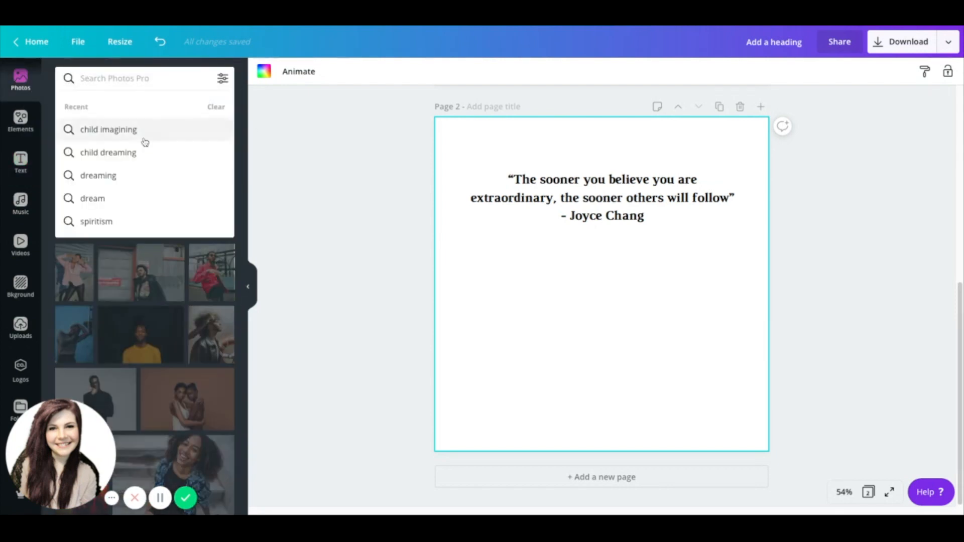
click(96, 131)
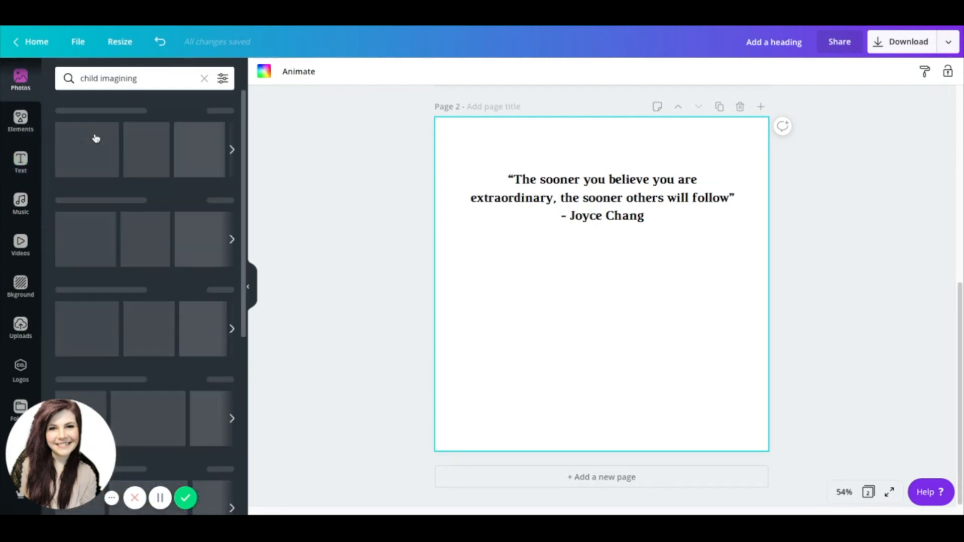
scroll(177, 290, down, 10)
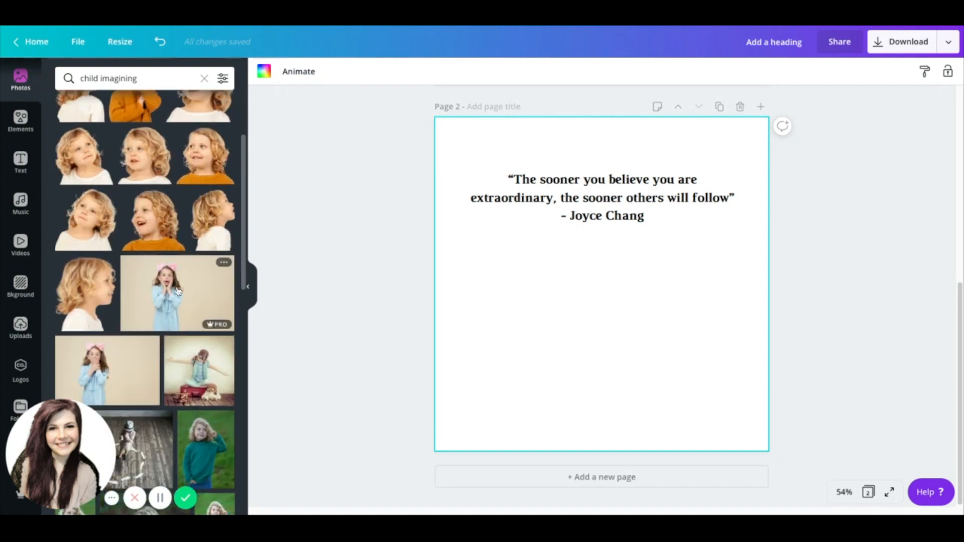
scroll(150, 223, down, 3)
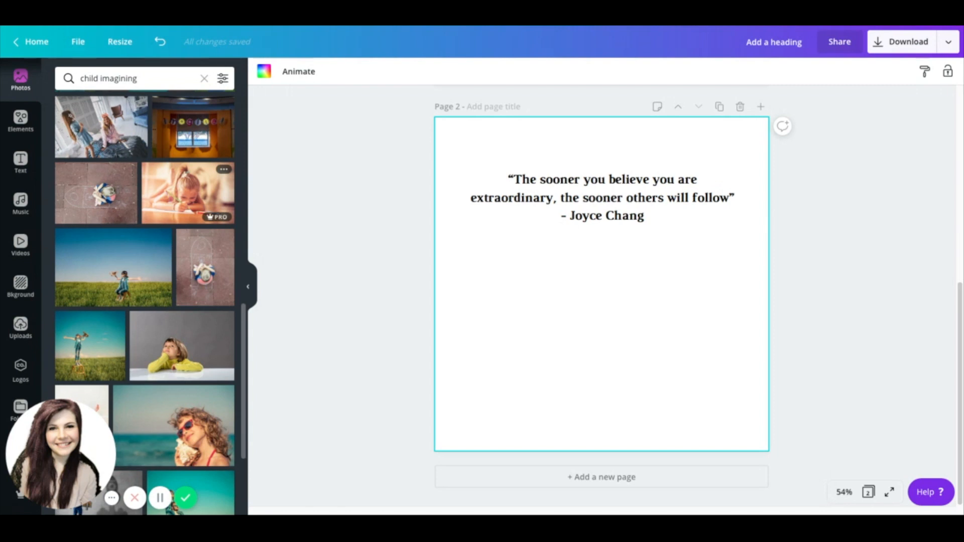
scroll(191, 196, down, 5)
scroll(191, 201, down, 8)
scroll(145, 301, down, 10)
scroll(145, 301, down, 10)
scroll(145, 301, down, 10)
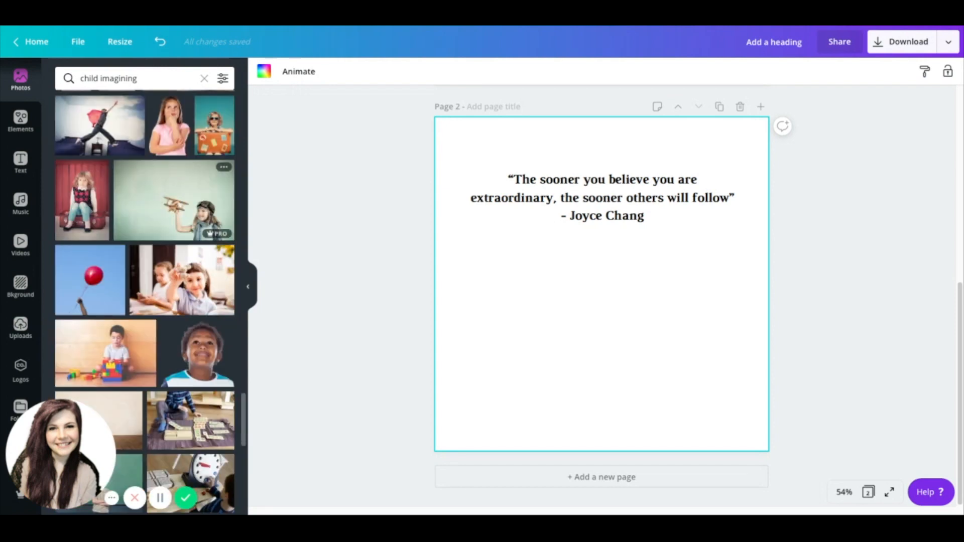
scroll(151, 113, down, 2)
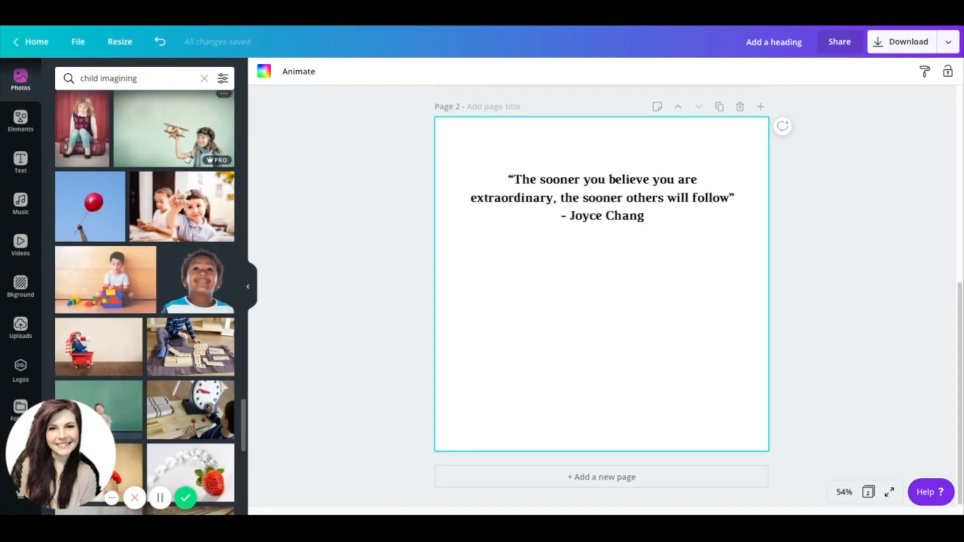
Step: Try the photo of the child holding a toy plane on the page, and delete it
click(162, 140)
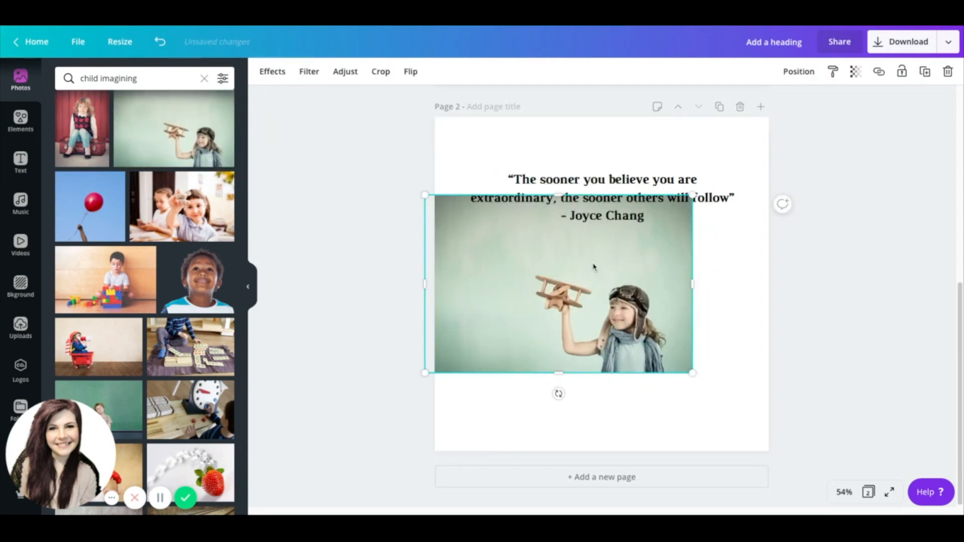
click(948, 72)
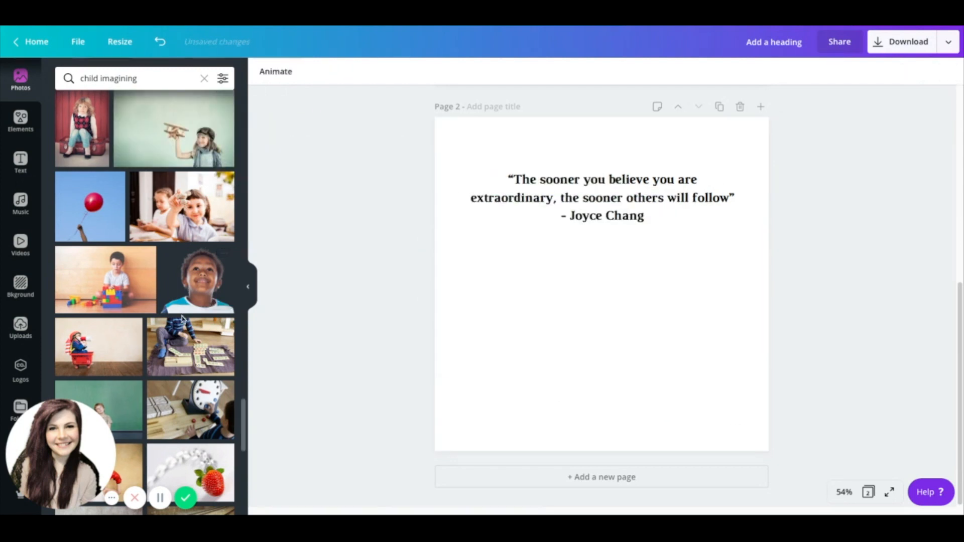
Step: Set the photo of the girl lying on a carpet with a coloured paper plane as the page background
scroll(182, 316, down, 3)
scroll(181, 315, down, 3)
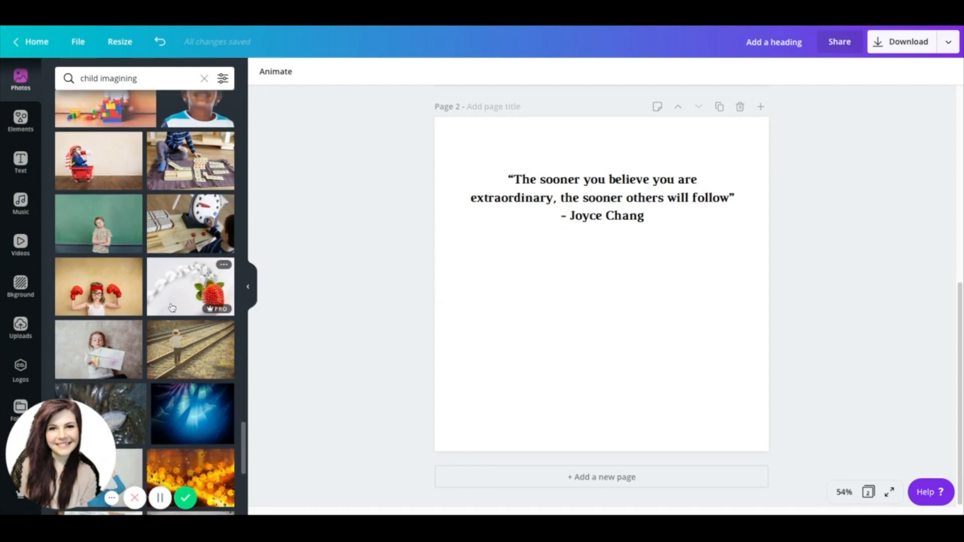
click(87, 347)
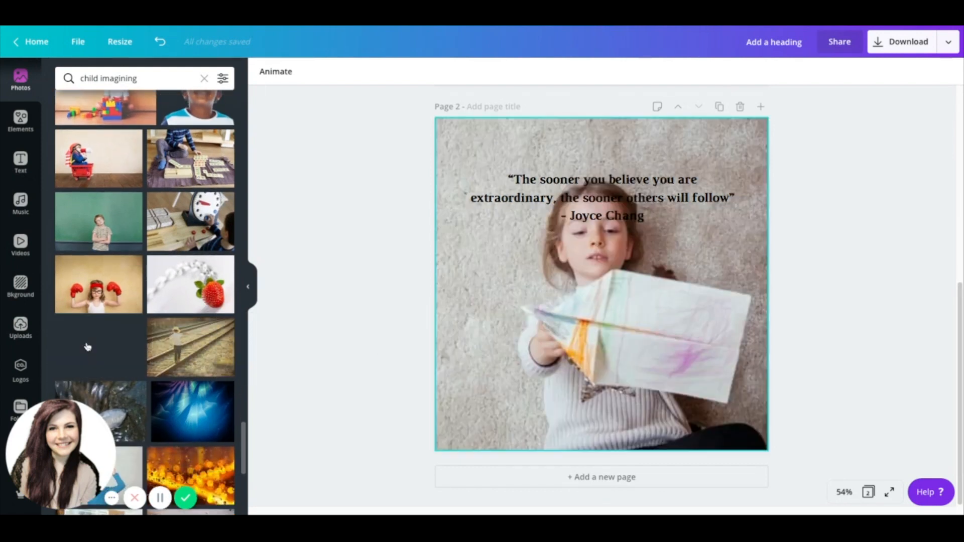
drag(88, 347, 593, 316)
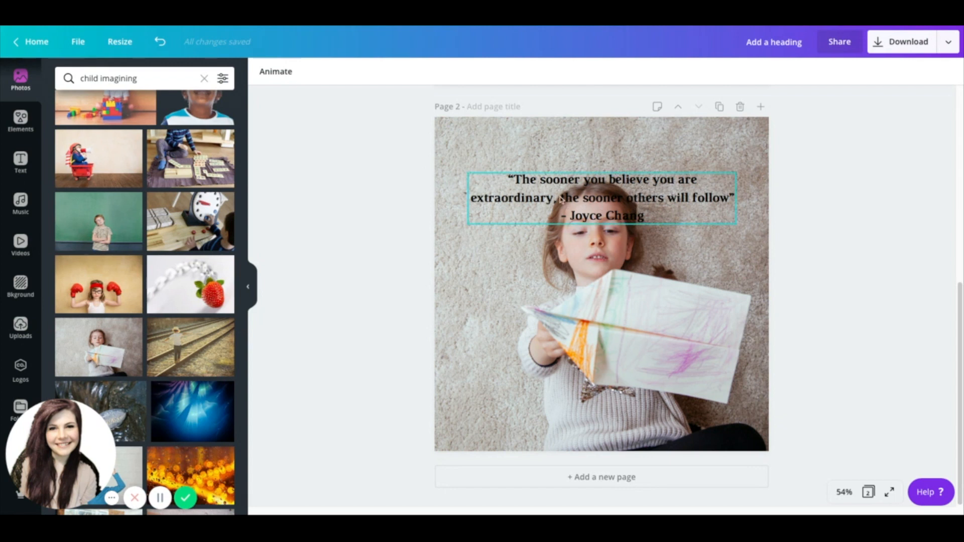
Step: Reposition the background photo within its crop so the girl sits on the left half of the page
double_click(629, 341)
drag(749, 337, 666, 338)
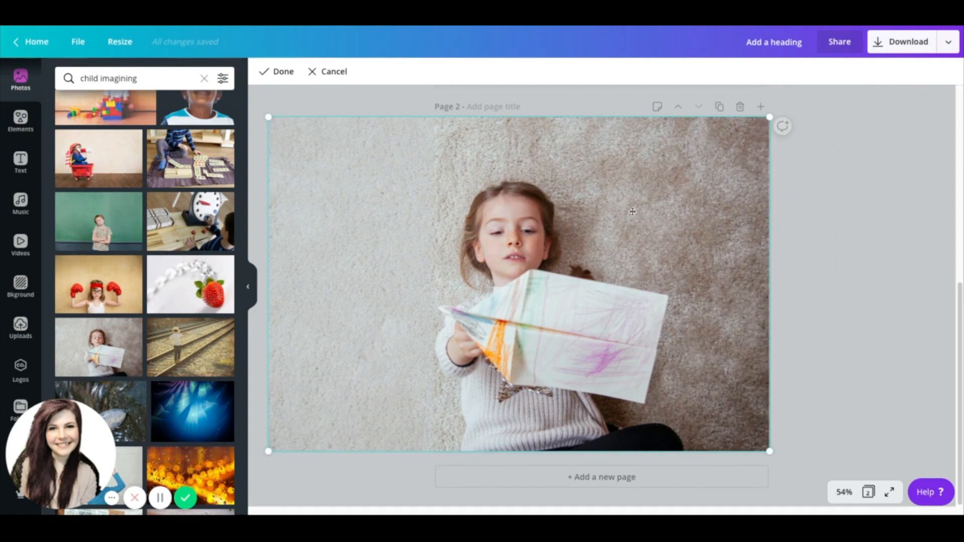
click(828, 209)
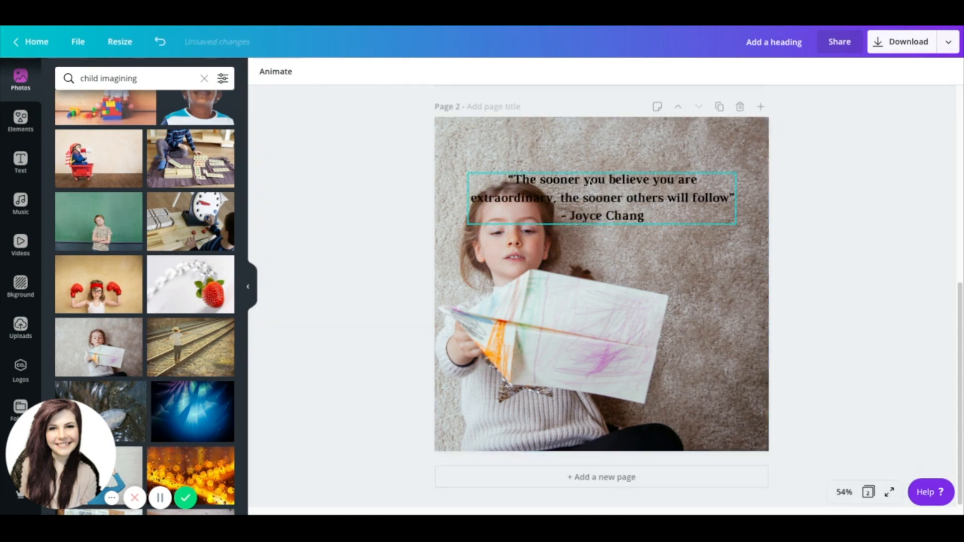
Step: Narrow the quote's text box, move it to the upper-right carpet area beside the girl, and scale it to about 576 by 233
click(478, 202)
drag(468, 200, 570, 200)
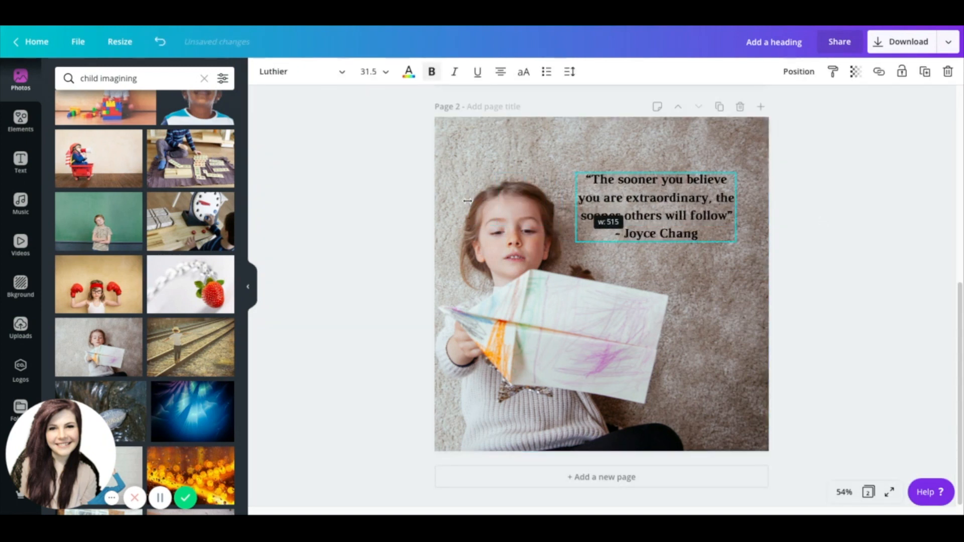
drag(658, 239, 668, 215)
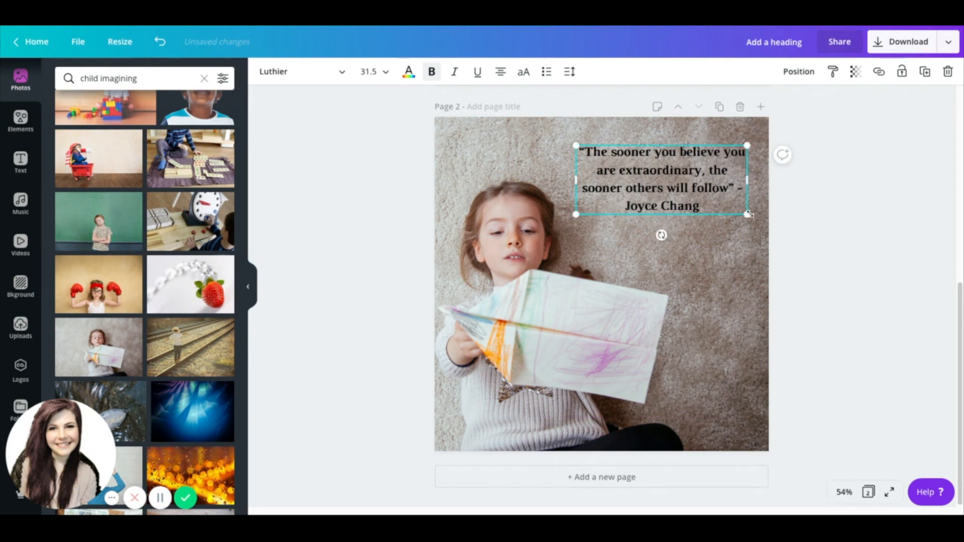
drag(746, 215, 754, 218)
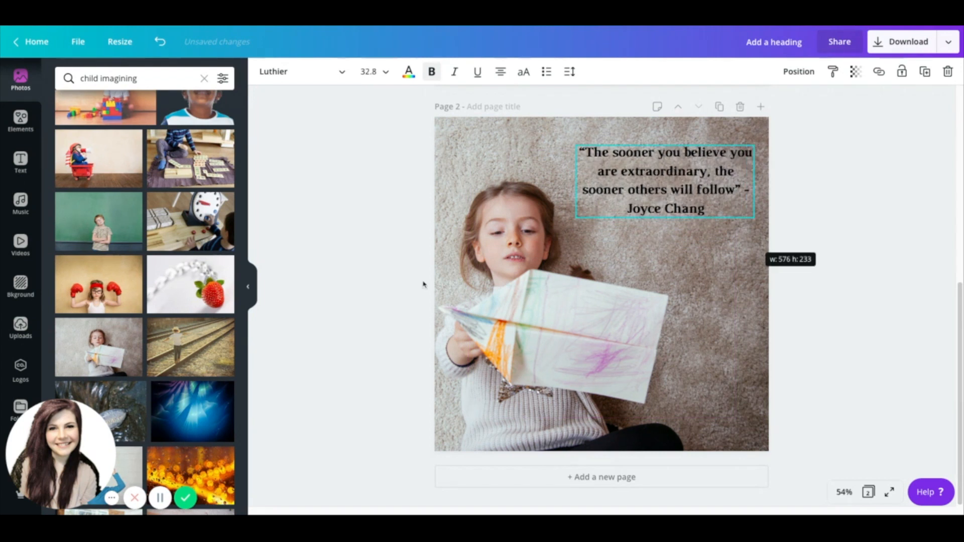
click(853, 335)
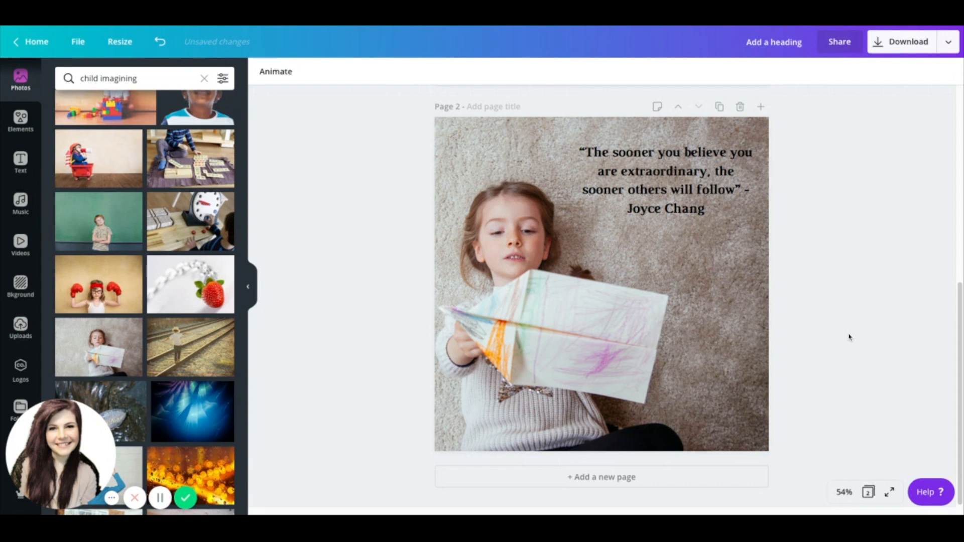
Step: Remove the dash and the author's name from the end of the quote text
click(667, 176)
drag(627, 208, 705, 208)
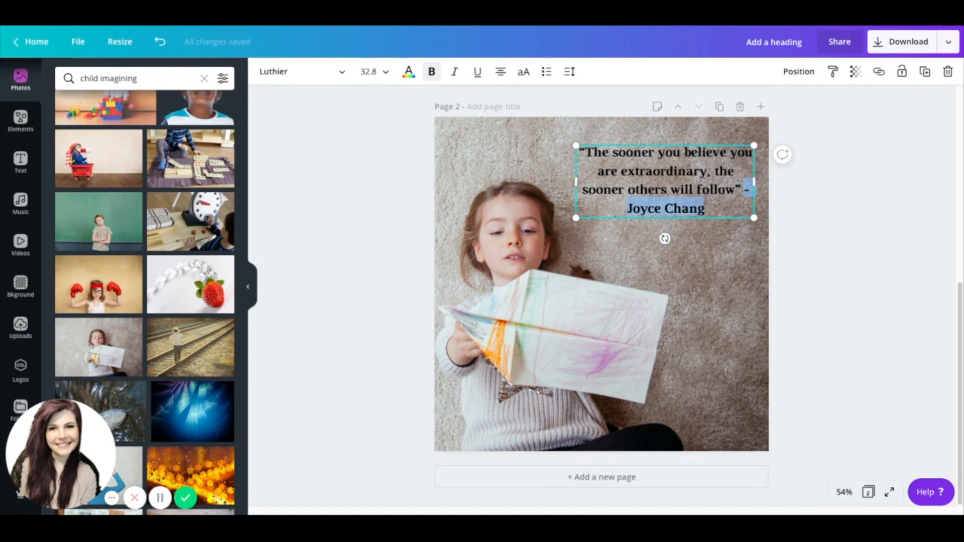
key(BackSpace)
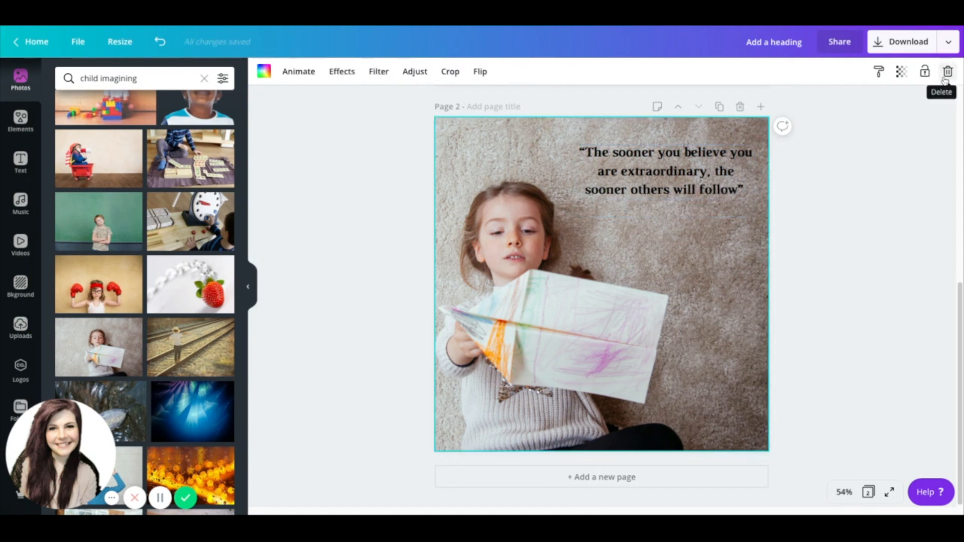
Step: Duplicate the quote's text box, place the copy below it and replace its text with a dash and the author's name
click(947, 74)
click(925, 74)
drag(702, 176, 700, 256)
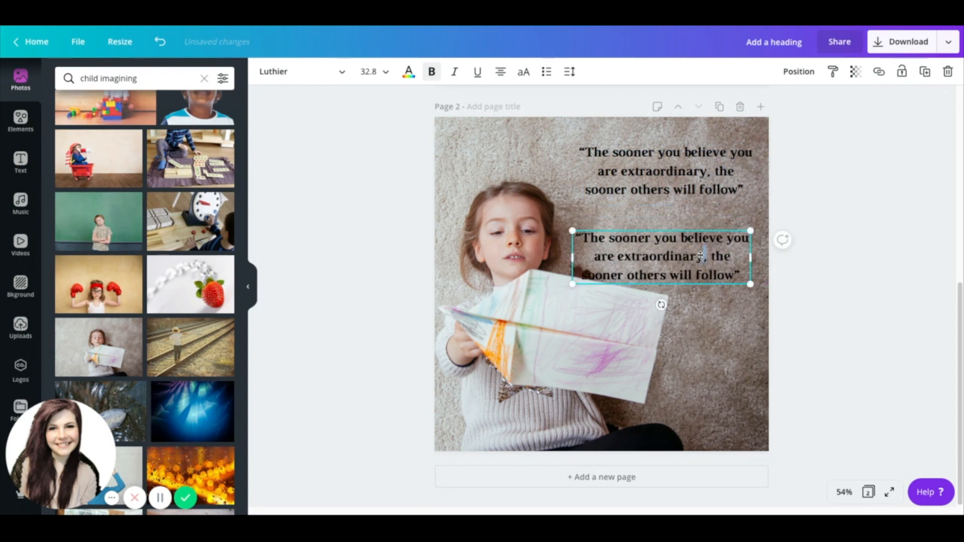
double_click(701, 256)
text(– Joyce Chang)
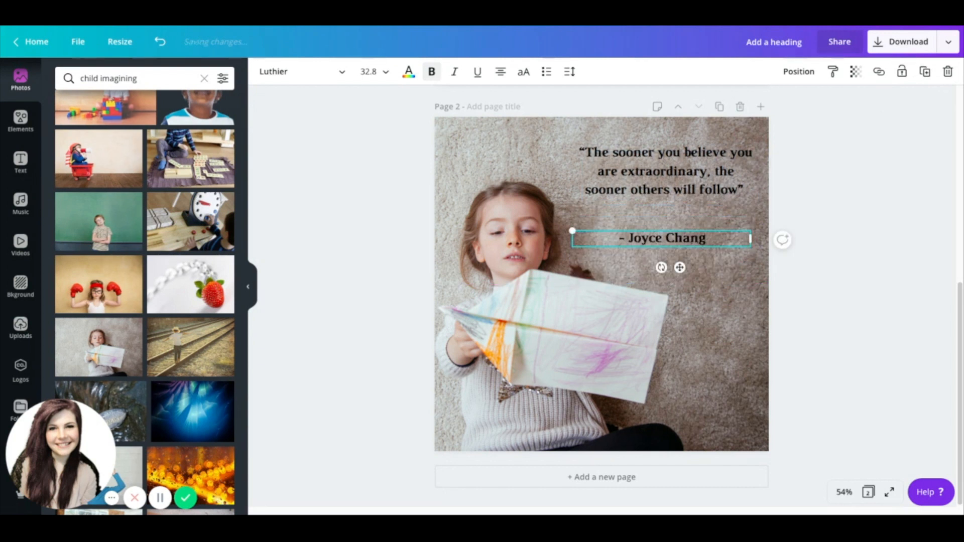
Step: Narrow the author's text box to fit the name and move it directly under the quote, aligned with the quote's right edge
drag(752, 238, 666, 238)
mouse_move(628, 268)
mouse_down()
mouse_move(721, 243)
mouse_move(623, 272)
mouse_up()
drag(718, 246, 718, 246)
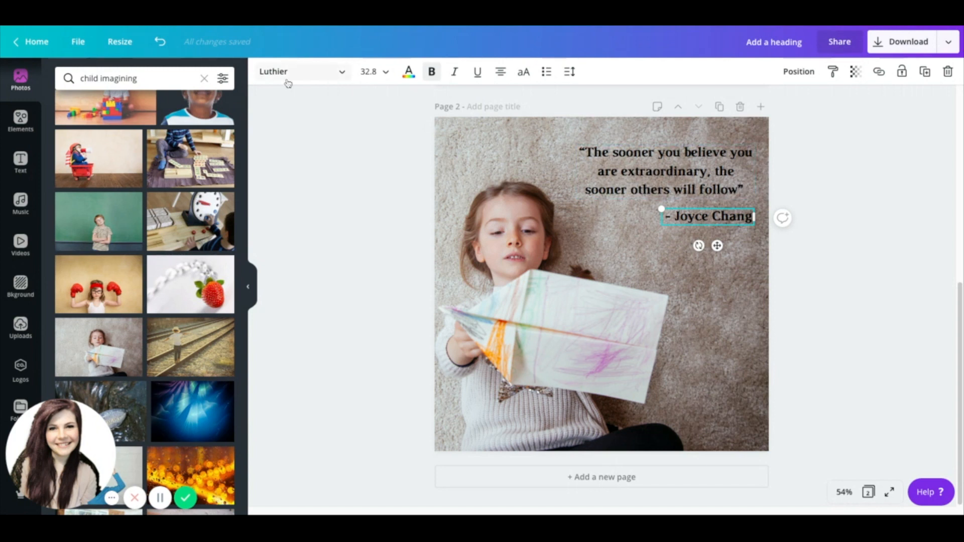
Step: Change the quote's font to Quicksand and remove its bold formatting
click(652, 175)
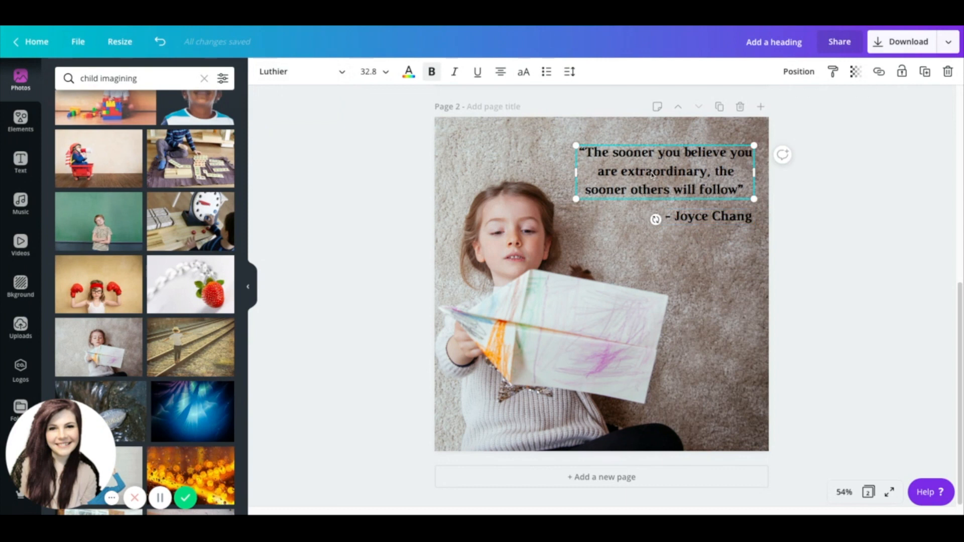
click(282, 76)
click(83, 174)
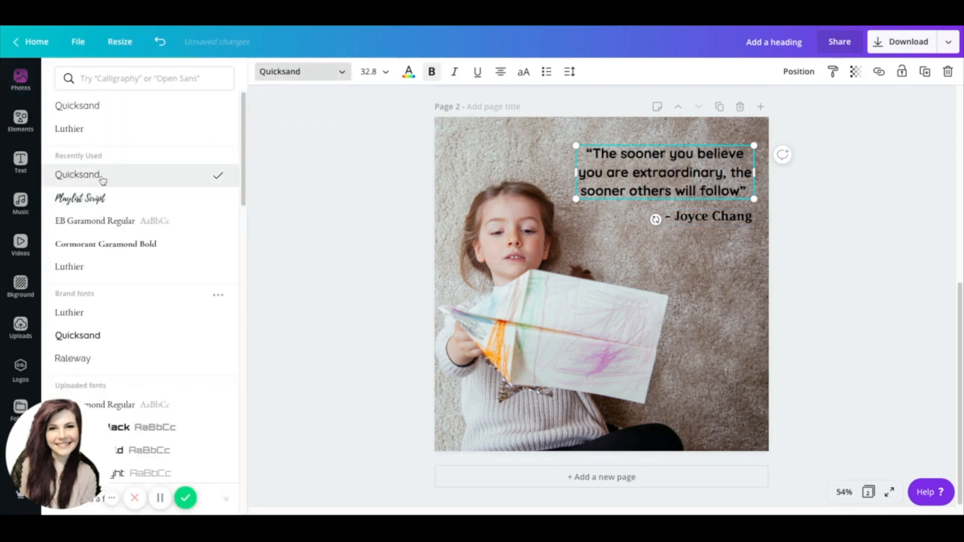
click(679, 172)
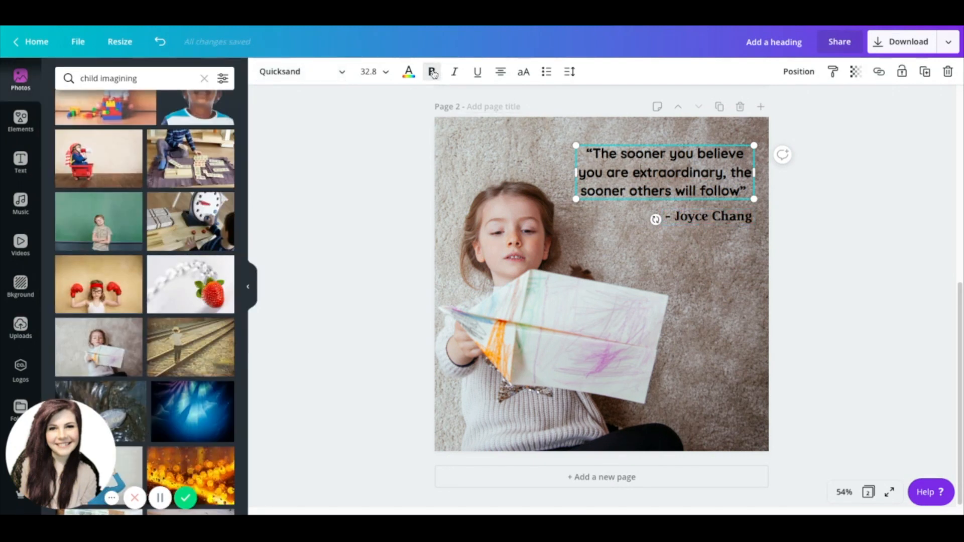
drag(584, 153, 749, 190)
click(432, 72)
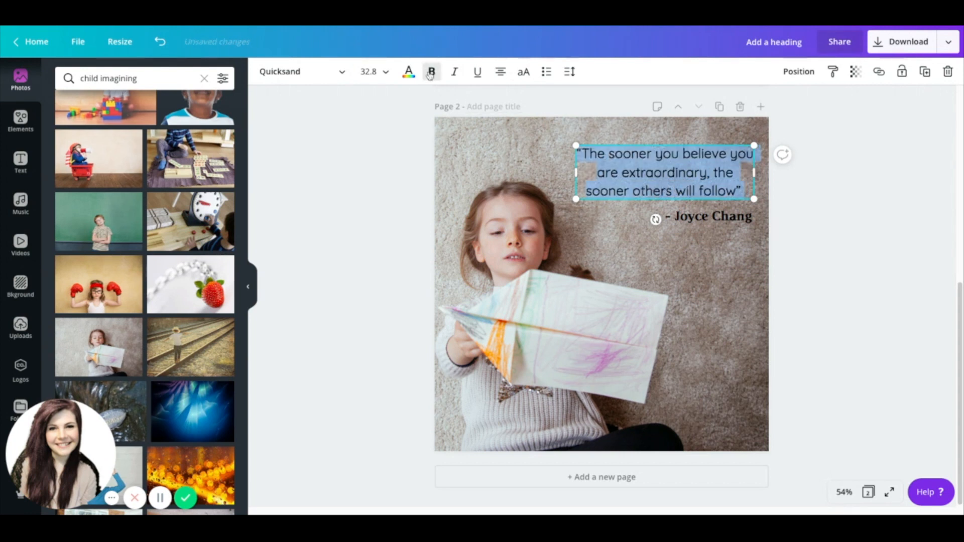
click(760, 155)
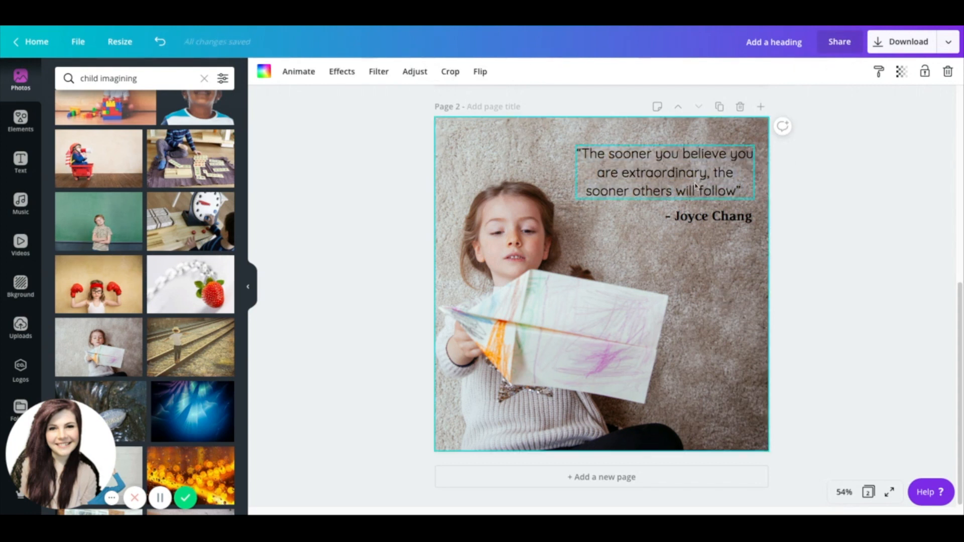
Step: Scale the author's name down slightly and reposition it under the end of the quote
click(708, 216)
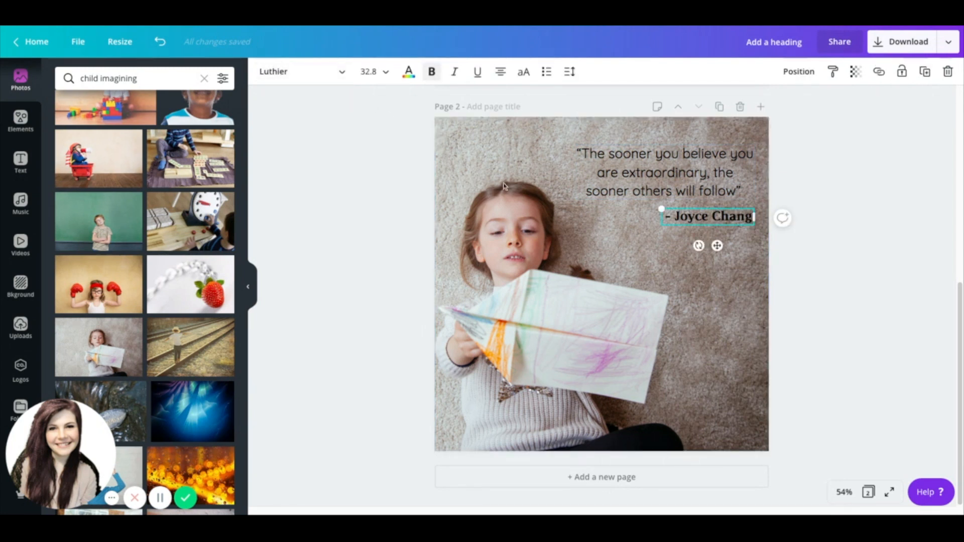
drag(754, 221, 721, 243)
click(673, 196)
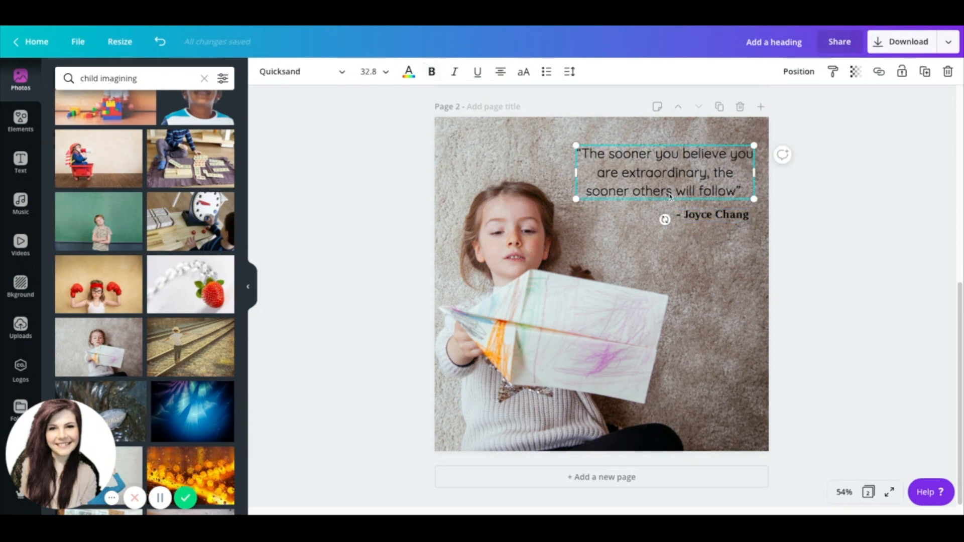
Step: Change the text colour of both the quote and the author's name to white
click(711, 261)
click(687, 184)
click(537, 162)
click(632, 173)
click(409, 71)
click(98, 217)
click(712, 215)
click(98, 217)
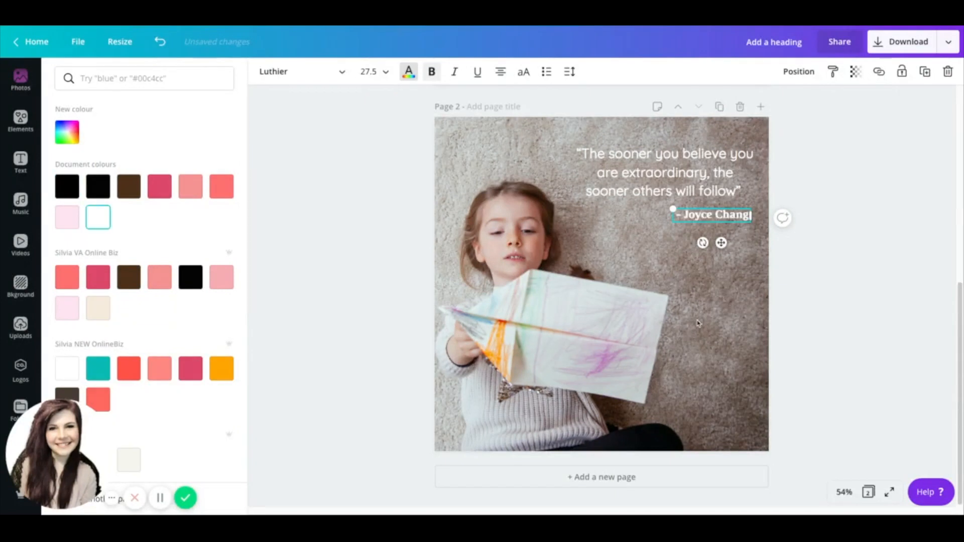
click(722, 331)
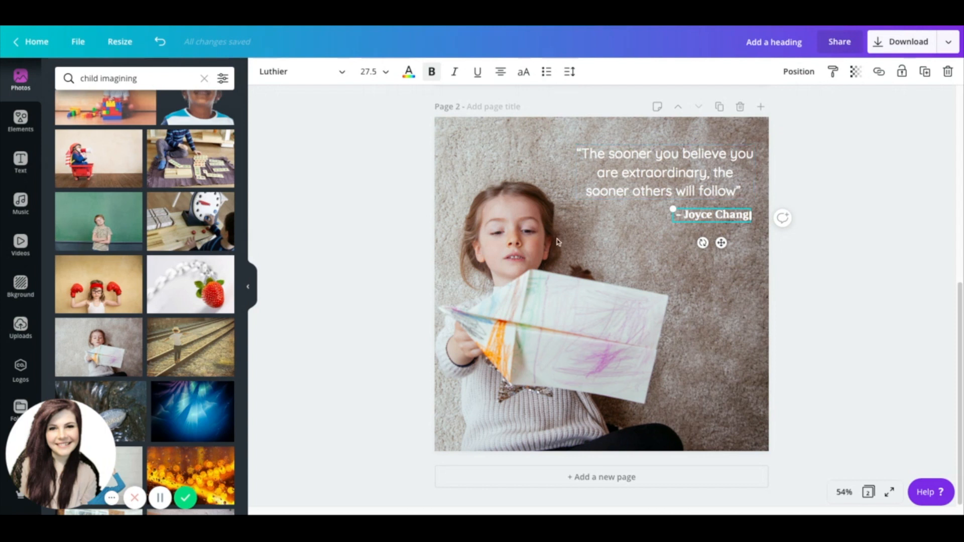
Step: Try a light blur on the background photo, testing values of 15, 11 and 7
click(707, 318)
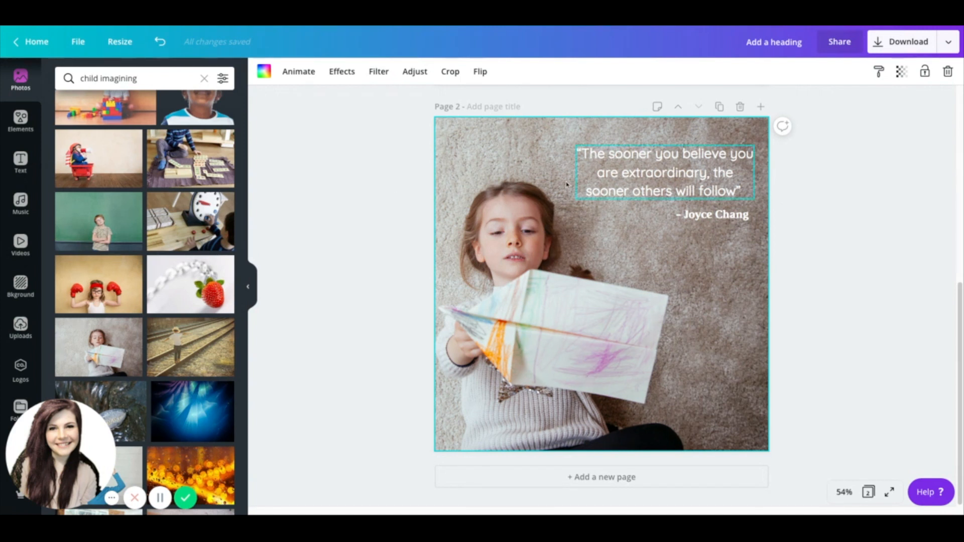
click(418, 75)
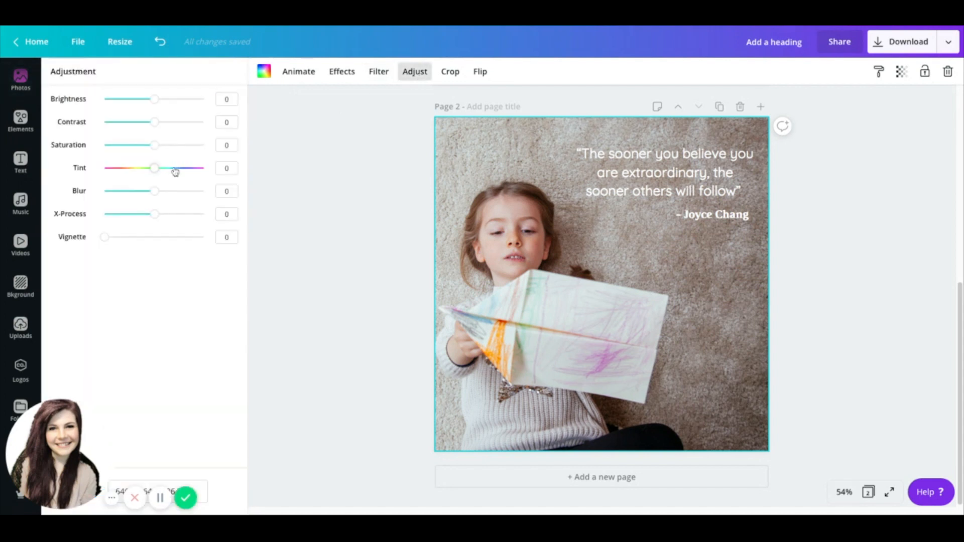
drag(155, 192, 159, 195)
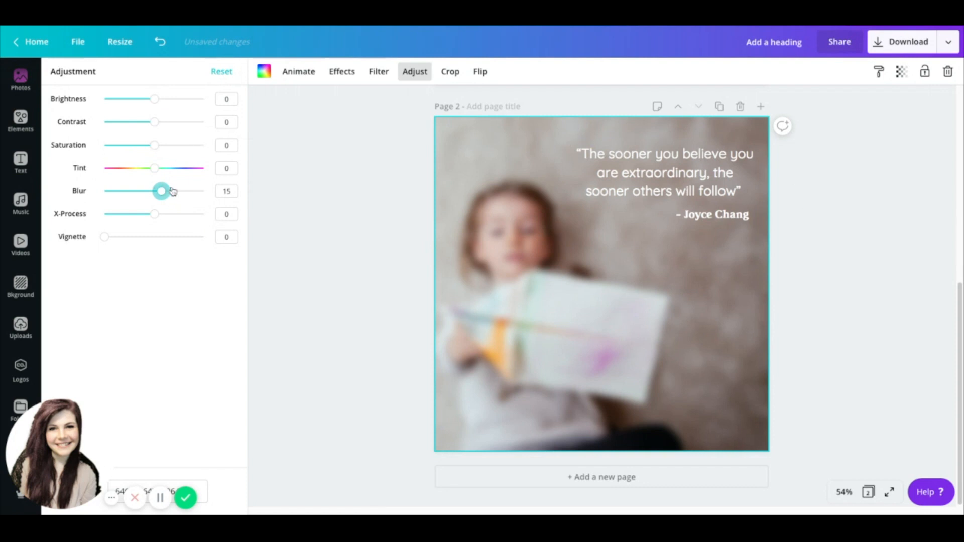
drag(161, 191, 159, 192)
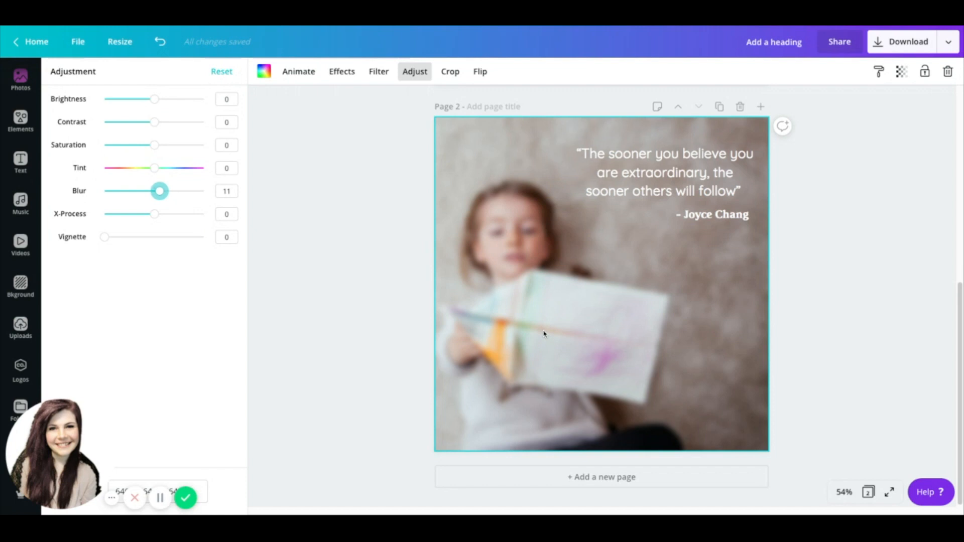
mouse_move(159, 191)
mouse_down()
mouse_move(201, 192)
mouse_move(158, 192)
mouse_up()
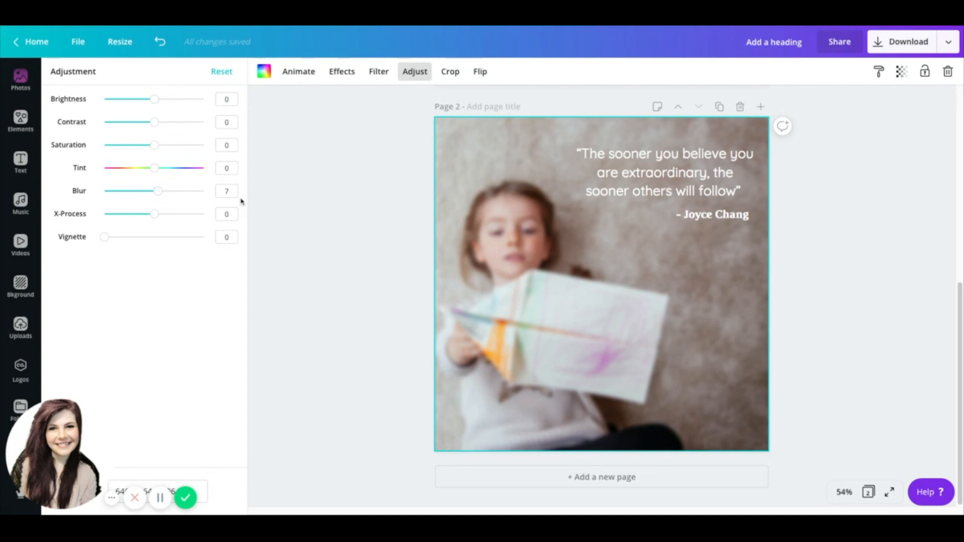
double_click(227, 190)
key(Return)
click(898, 257)
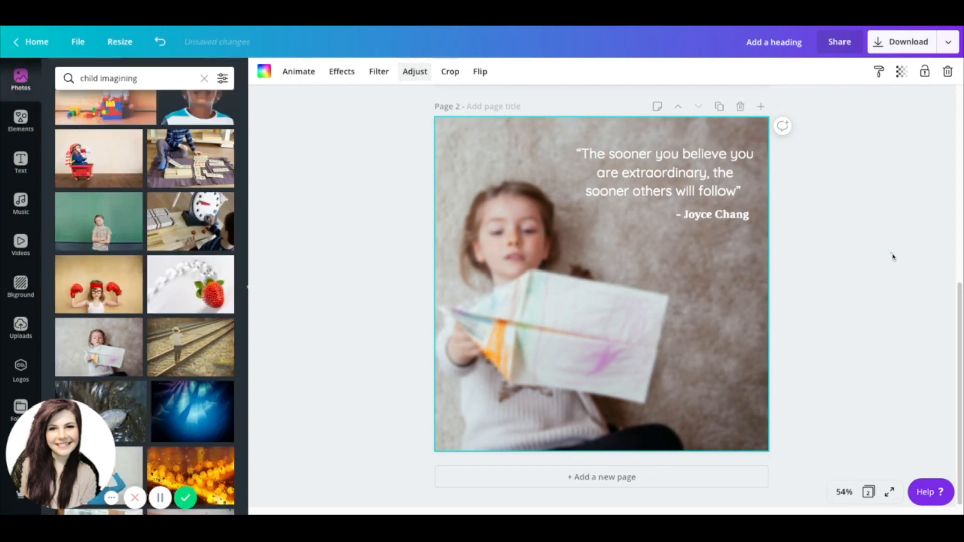
Step: Try the Solar, Cali and Afterglow filters on the background photo
click(637, 360)
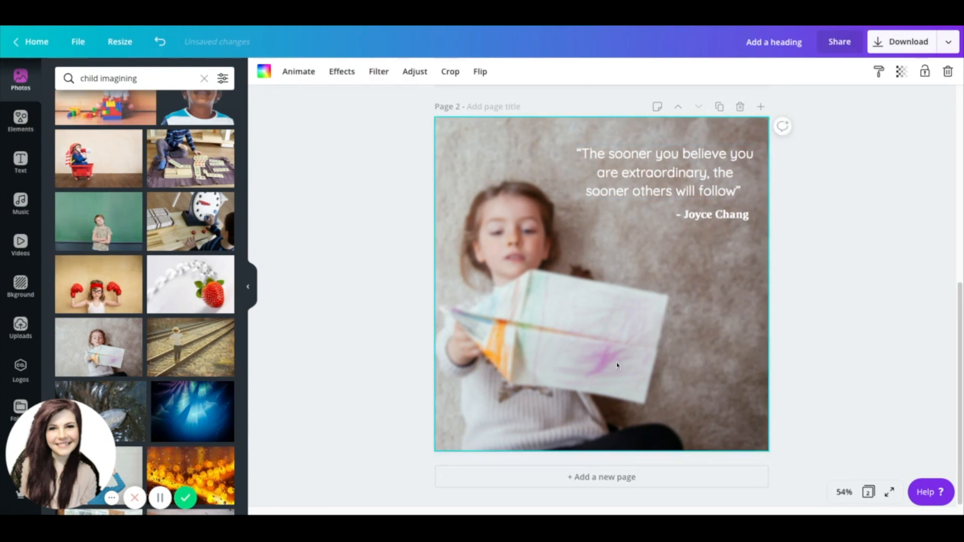
click(379, 74)
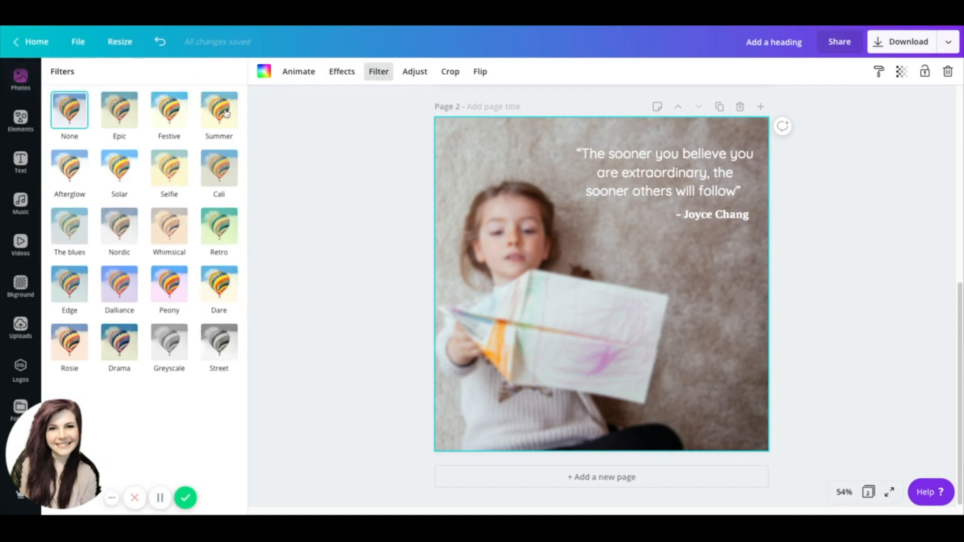
click(119, 168)
click(233, 174)
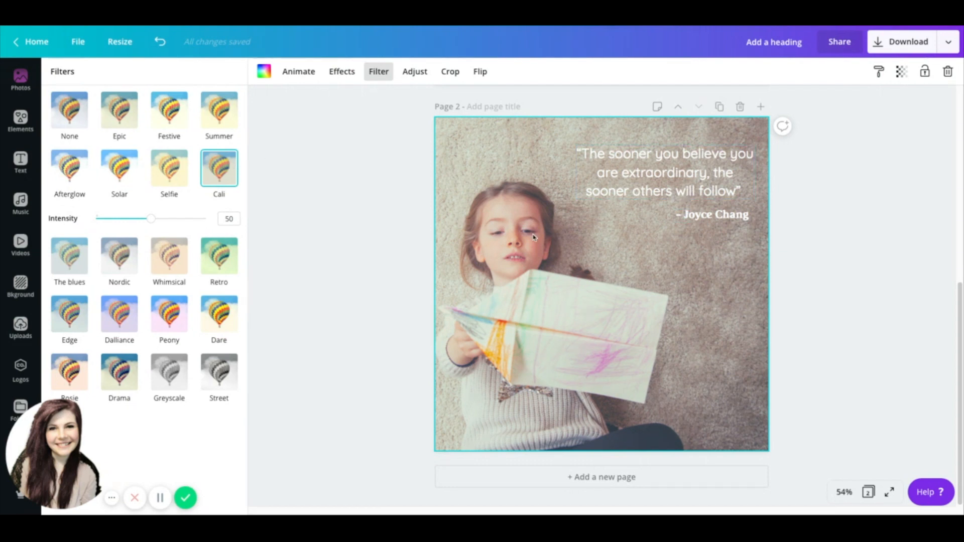
click(69, 168)
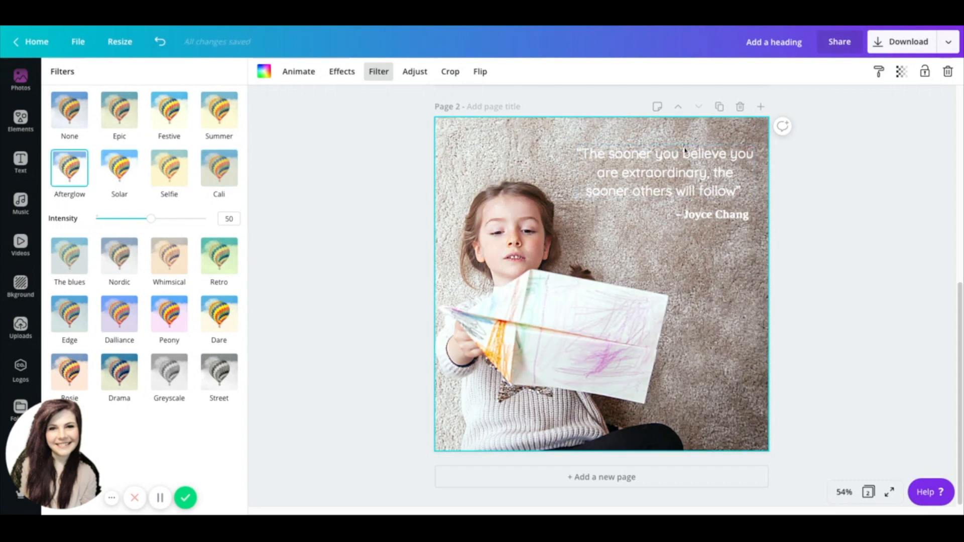
Step: Try bold formatting and a black text colour on the quote, then restore it to regular weight and white
click(629, 173)
click(432, 71)
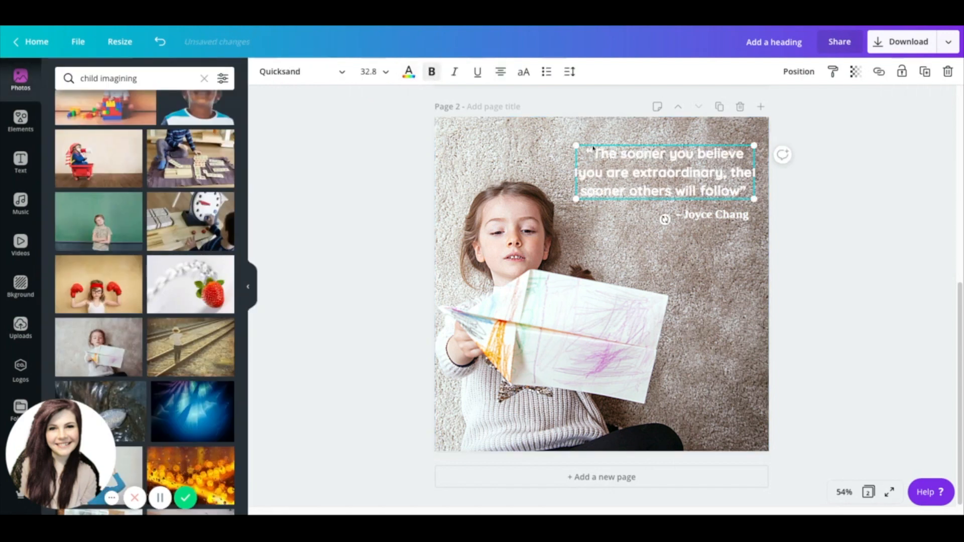
click(432, 71)
click(408, 71)
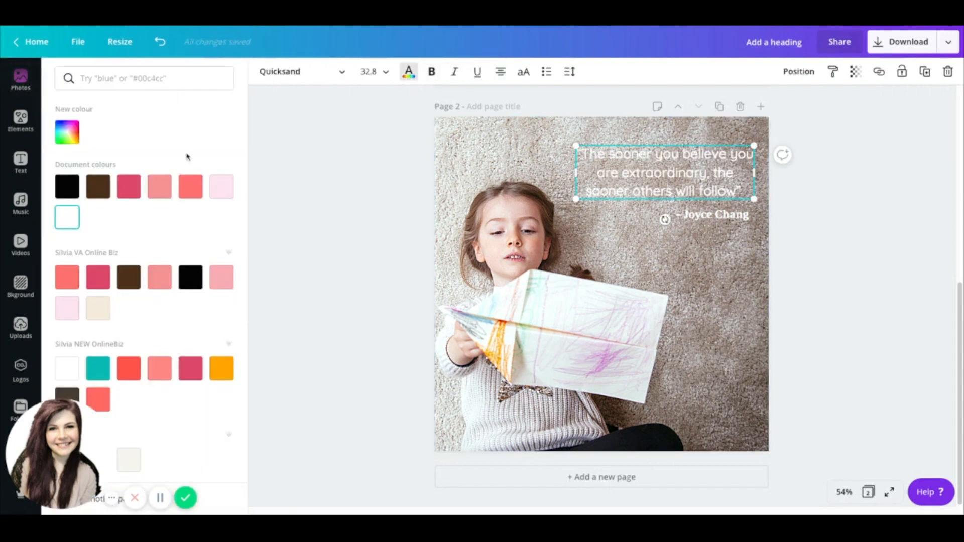
click(57, 187)
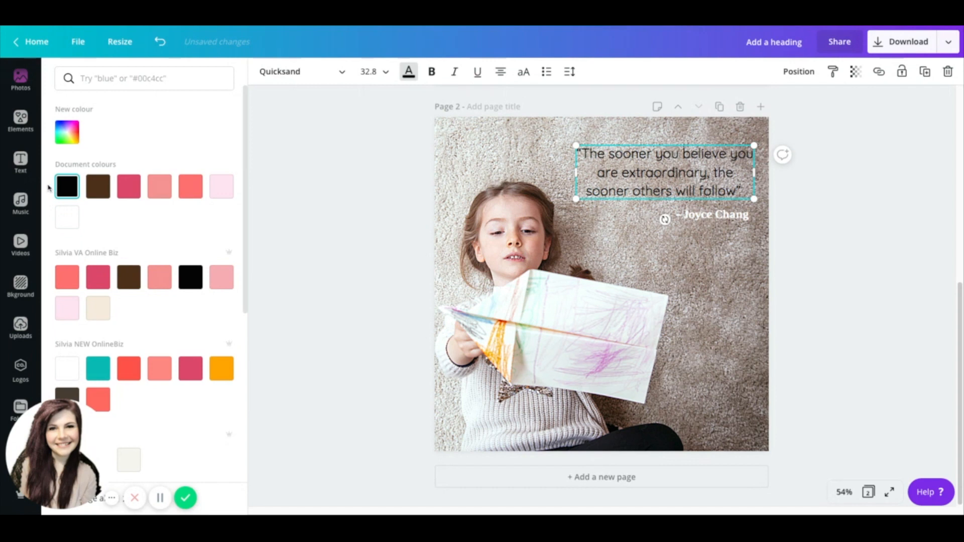
click(67, 217)
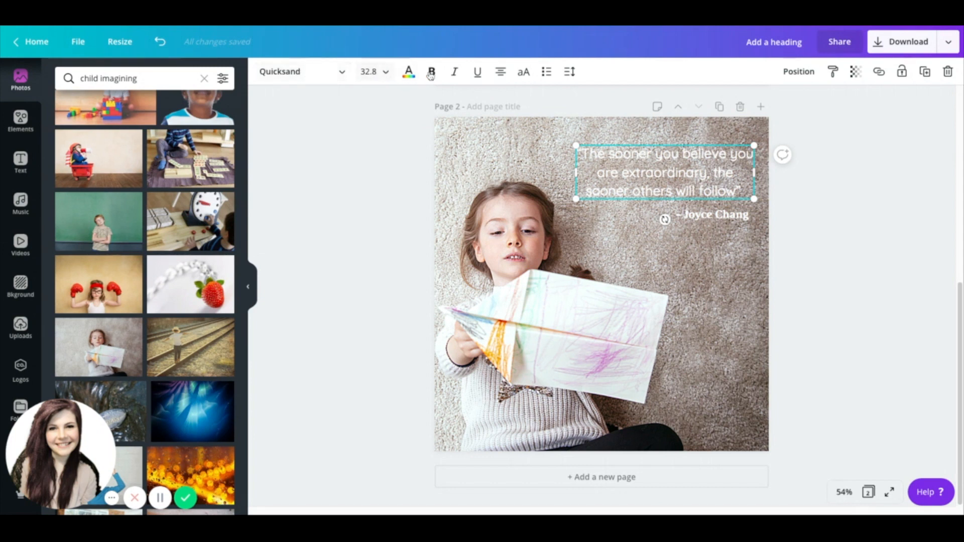
Step: Apply the Selfie filter to the background photo and adjust its blur very slightly
click(474, 136)
click(379, 72)
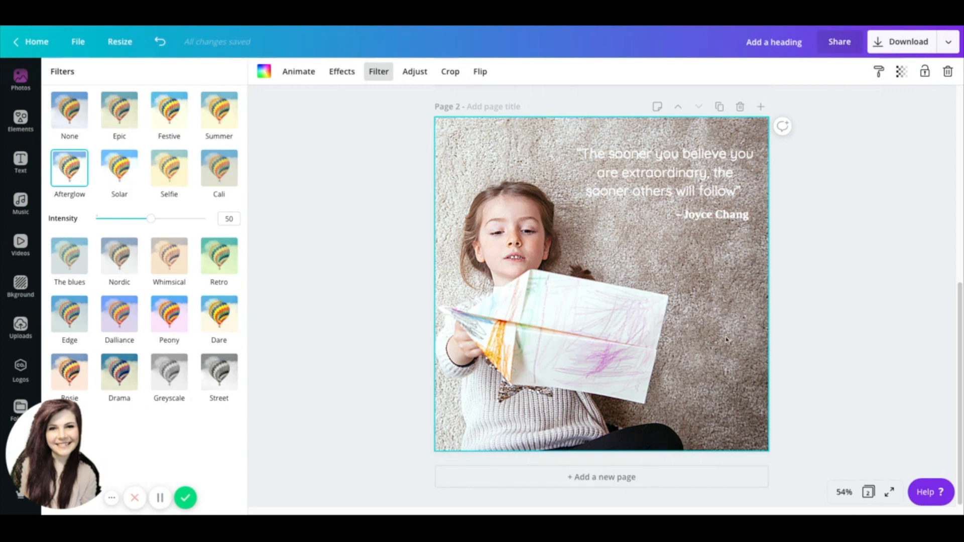
click(176, 176)
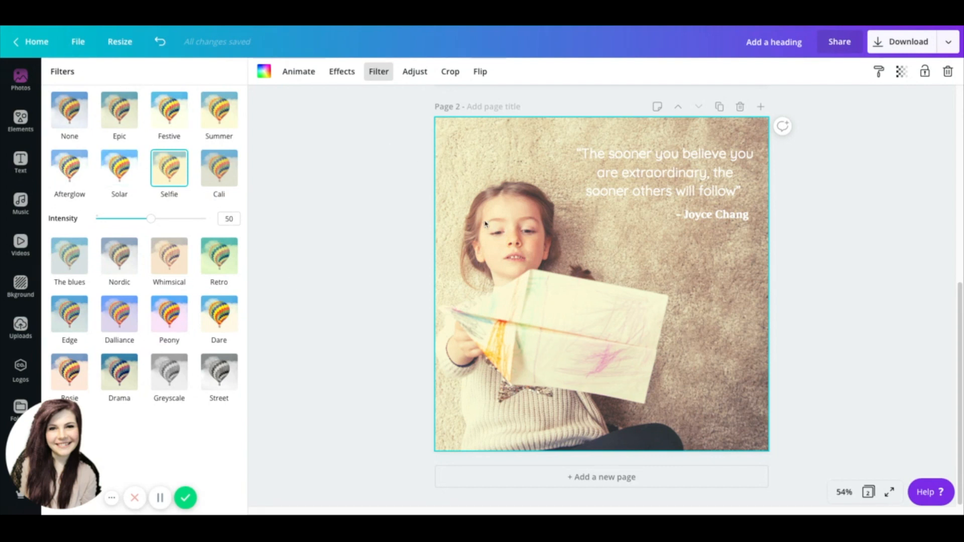
click(423, 74)
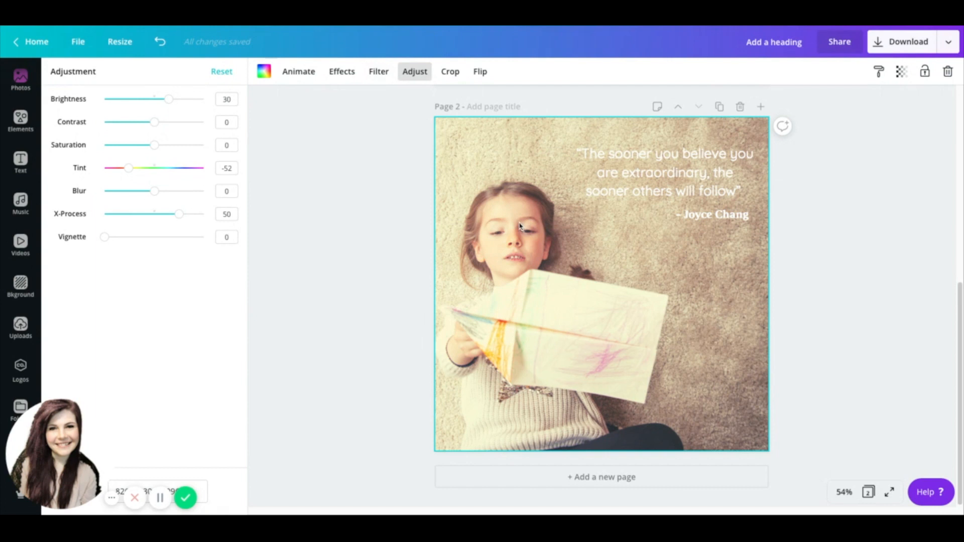
drag(154, 192, 156, 191)
click(227, 191)
click(334, 329)
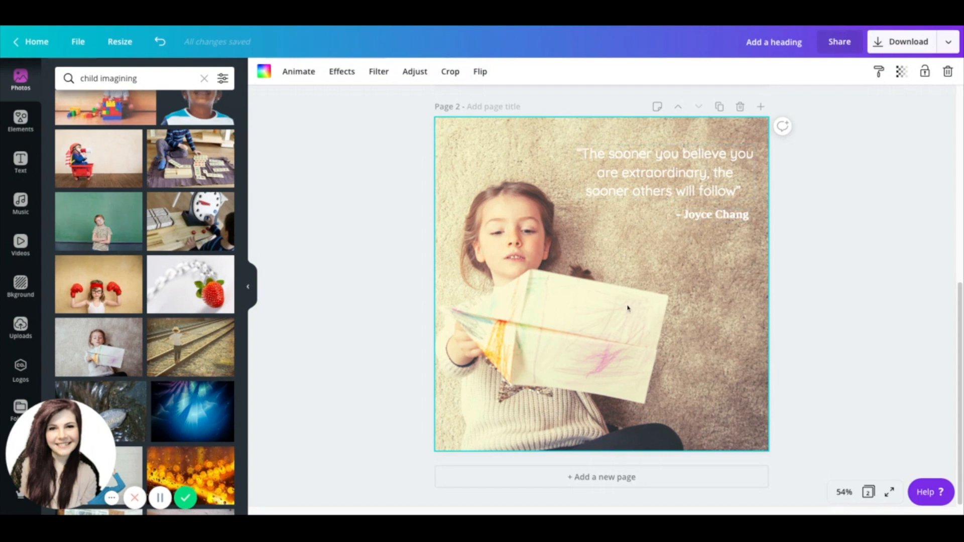
Step: Set the background photo's transparency to 88
click(902, 72)
drag(870, 107, 859, 102)
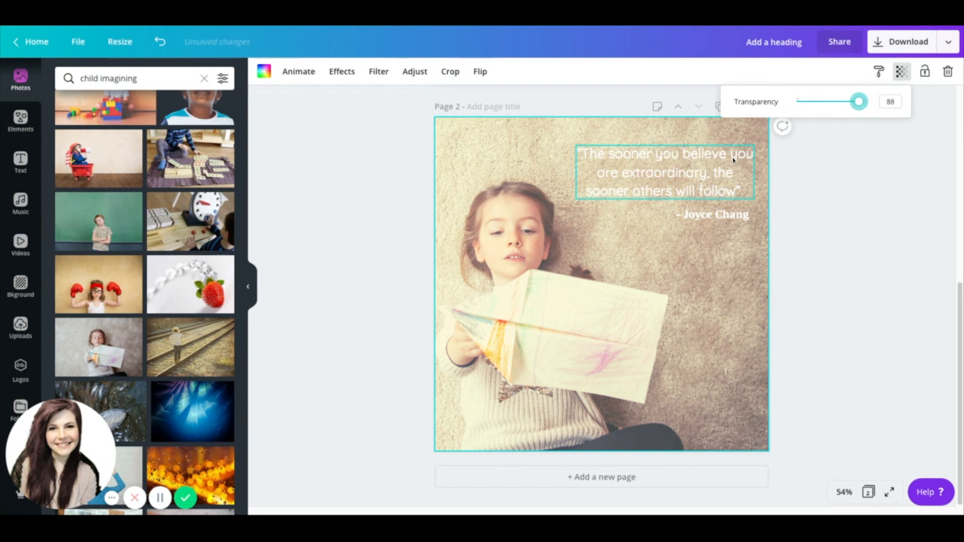
click(689, 366)
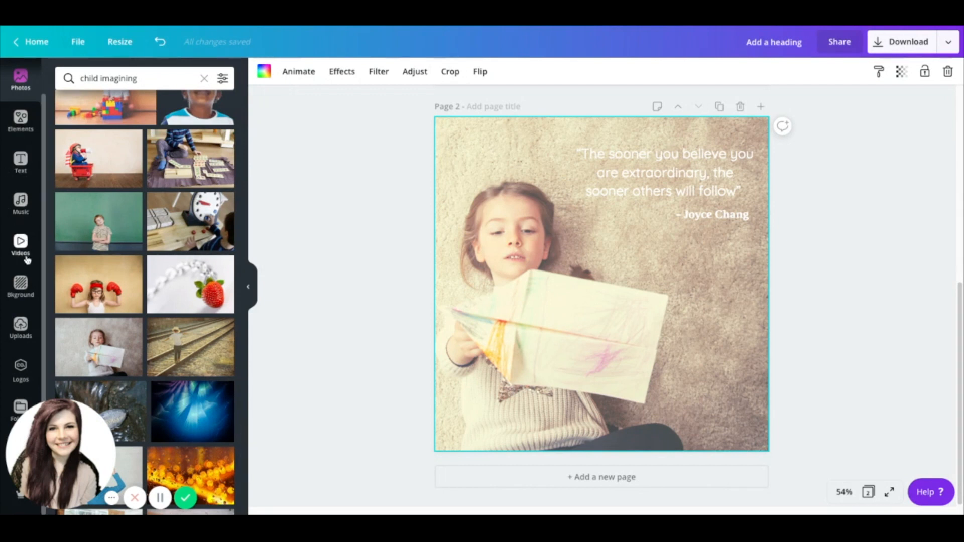
Step: Add a right-angled triangle shape and rotate it half a turn so its square corner faces the page's upper-right corner
click(21, 119)
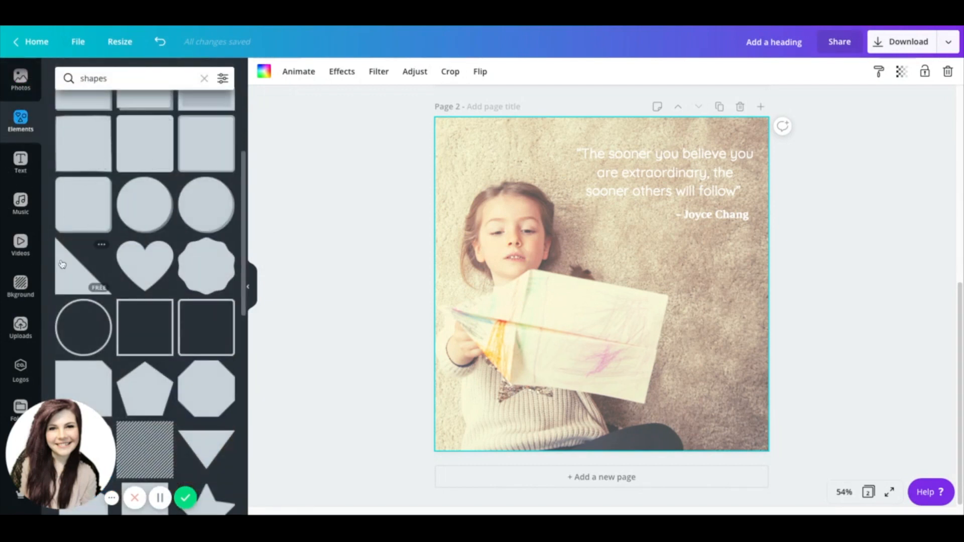
click(62, 265)
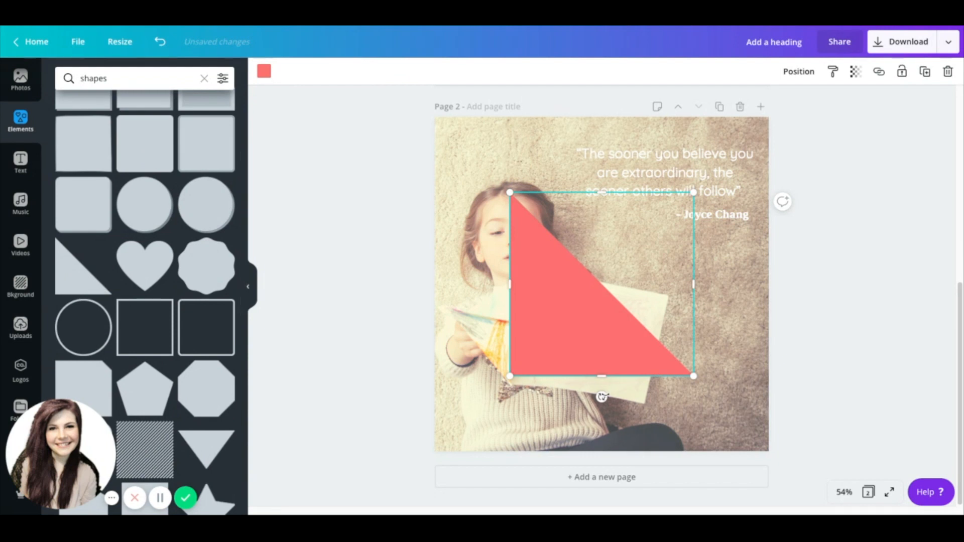
drag(602, 396, 603, 220)
mouse_move(676, 332)
mouse_down()
mouse_move(695, 246)
mouse_move(661, 336)
mouse_up()
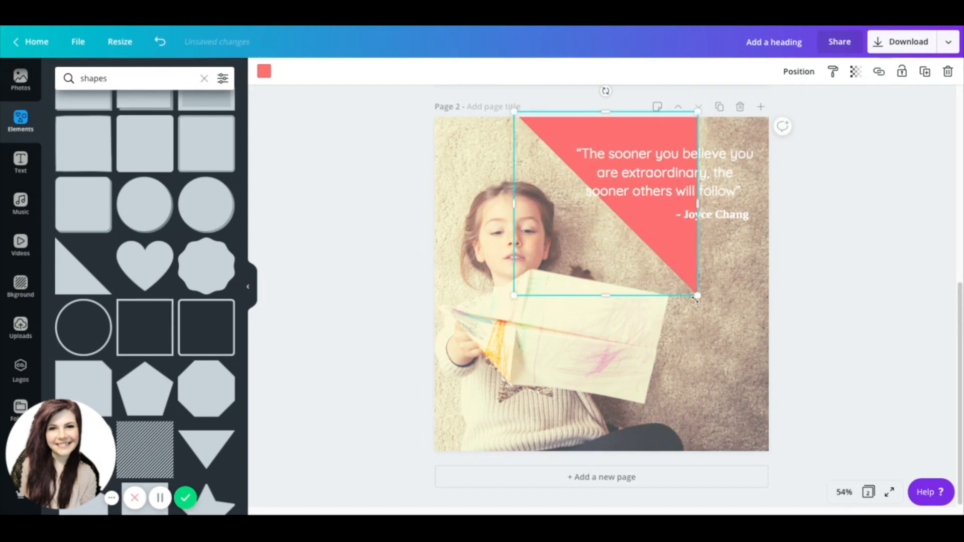
Step: Enlarge the triangle to about 1,007 × 1,006 and shift it left so it backs the whole quote and author's name
drag(697, 296, 825, 422)
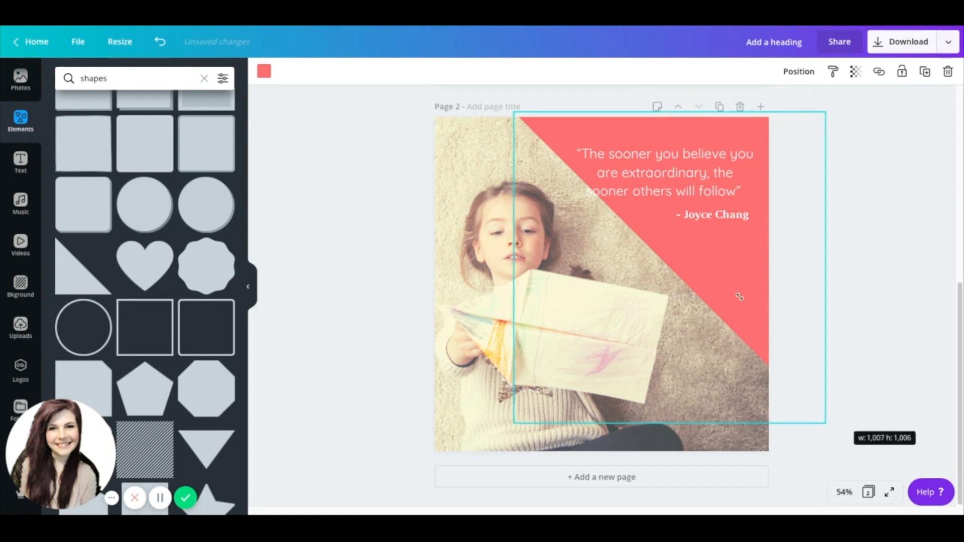
mouse_move(736, 295)
mouse_down()
mouse_move(719, 306)
mouse_move(708, 297)
mouse_up()
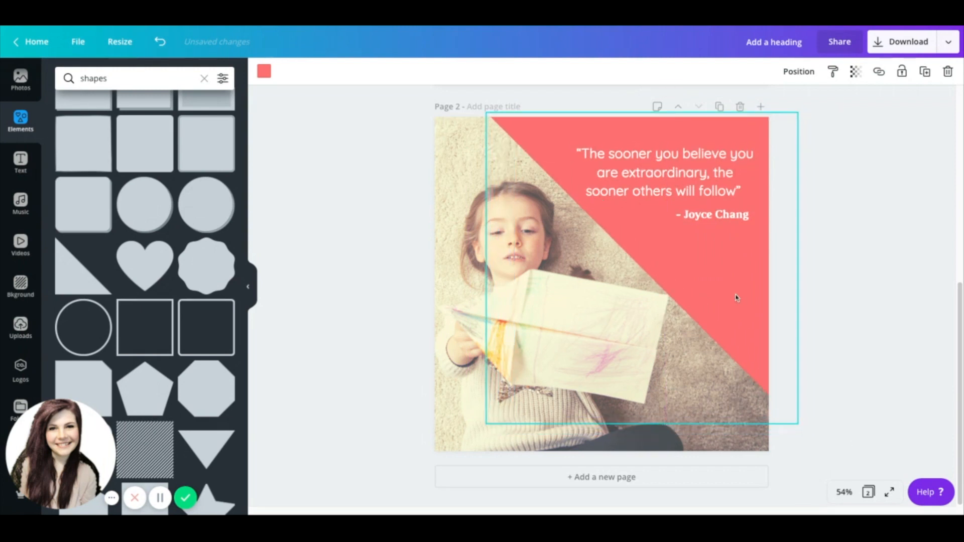
click(835, 298)
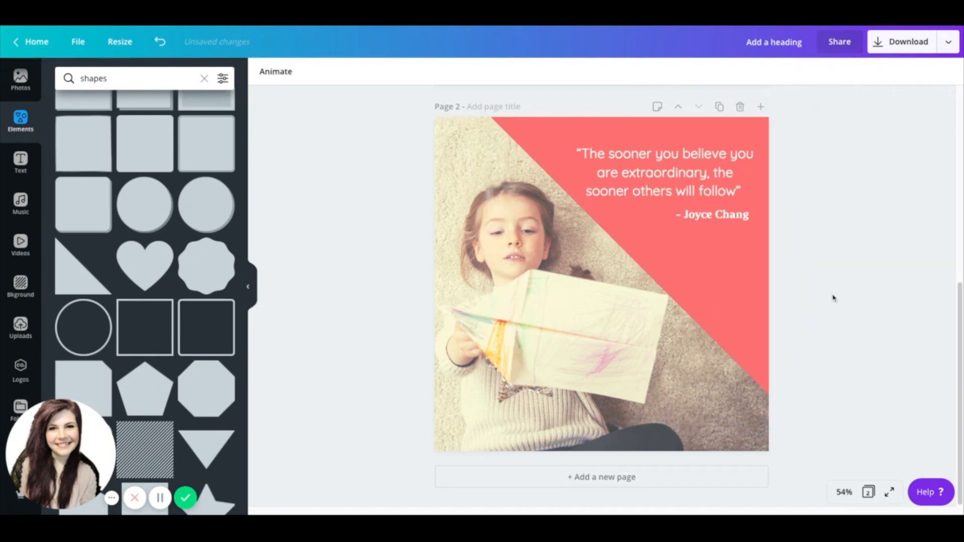
Step: Set the triangle's transparency to 55
click(740, 296)
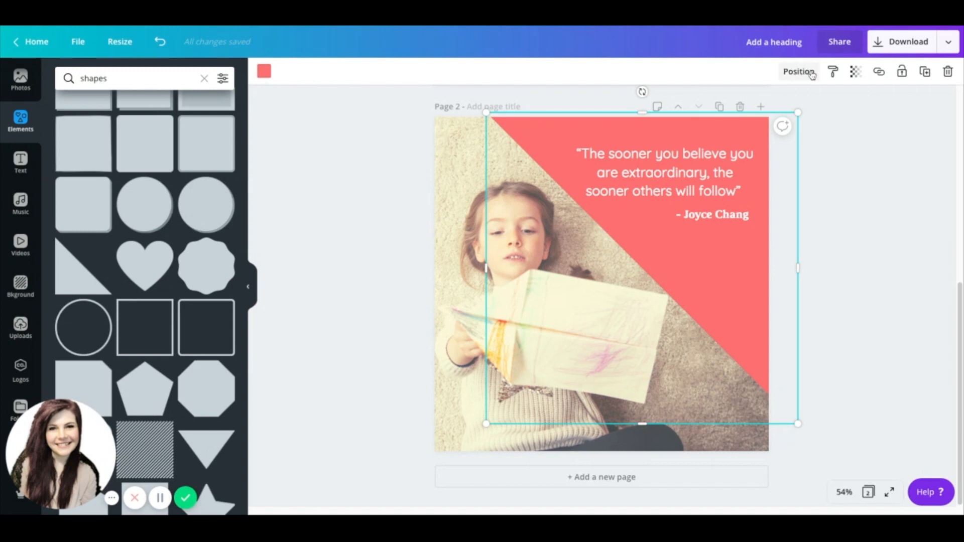
click(855, 71)
mouse_move(825, 102)
mouse_down()
mouse_move(780, 101)
mouse_move(790, 102)
mouse_up()
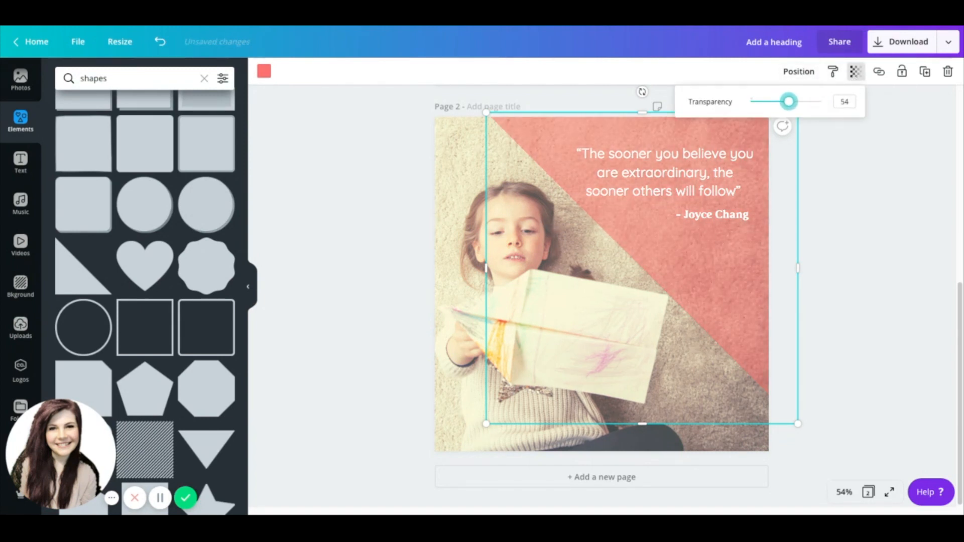
Step: Recolour the triangle black and set its transparency to 25
click(263, 71)
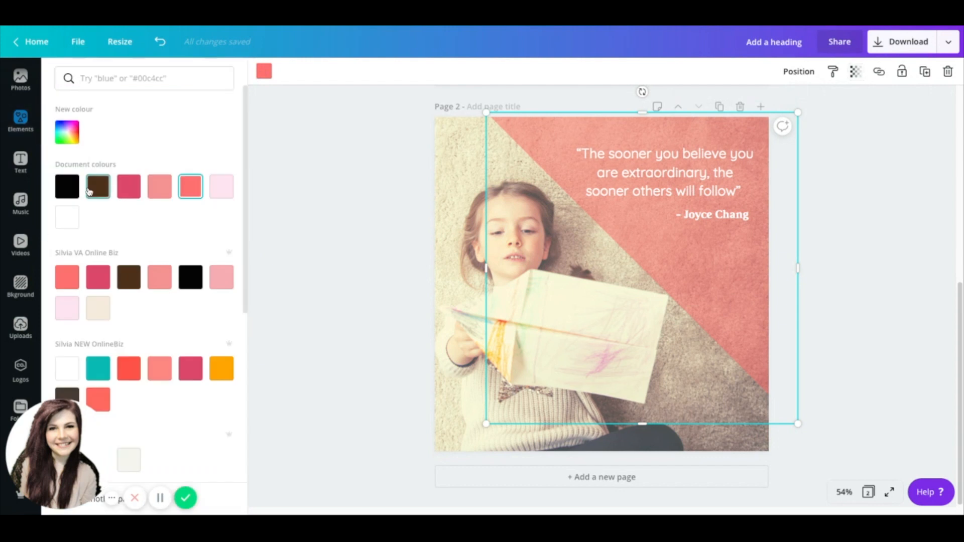
click(67, 186)
click(854, 75)
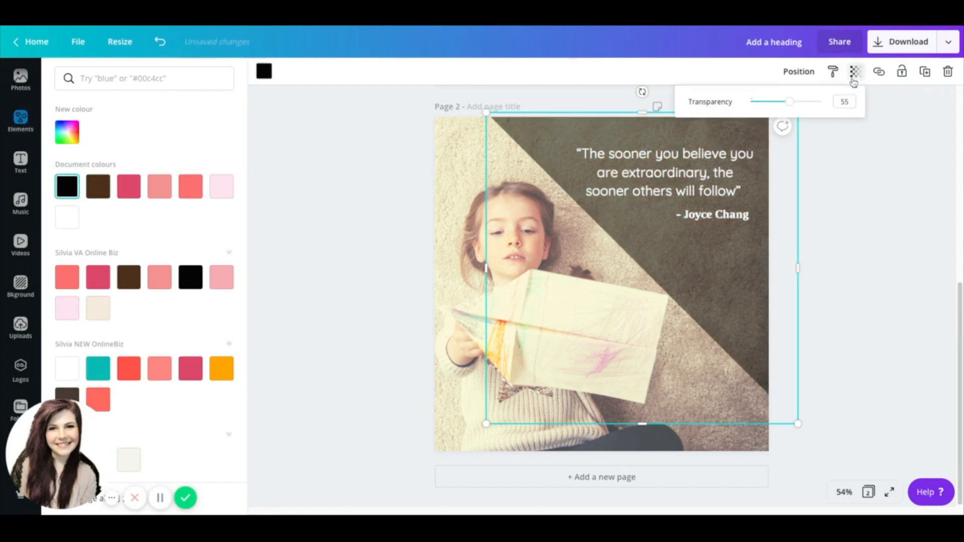
drag(790, 103, 770, 102)
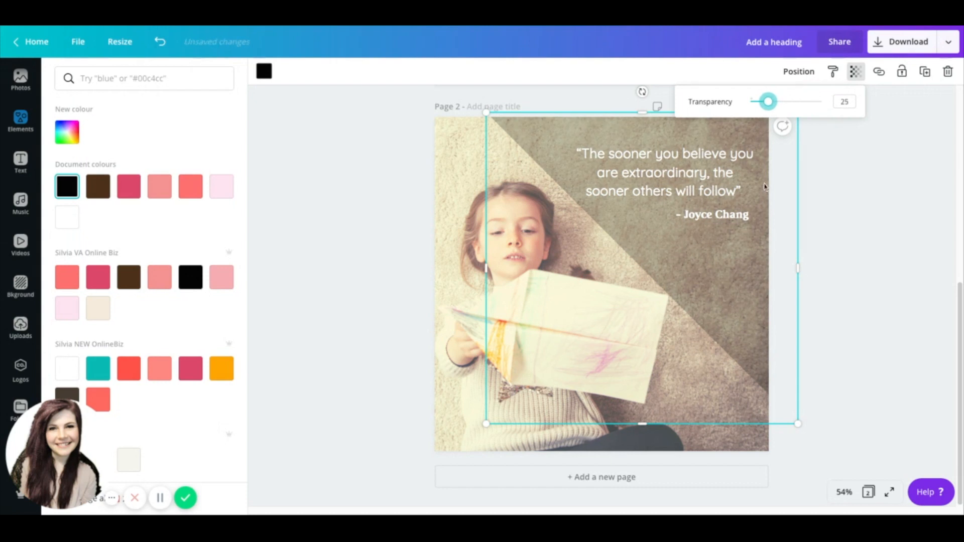
click(836, 280)
click(836, 279)
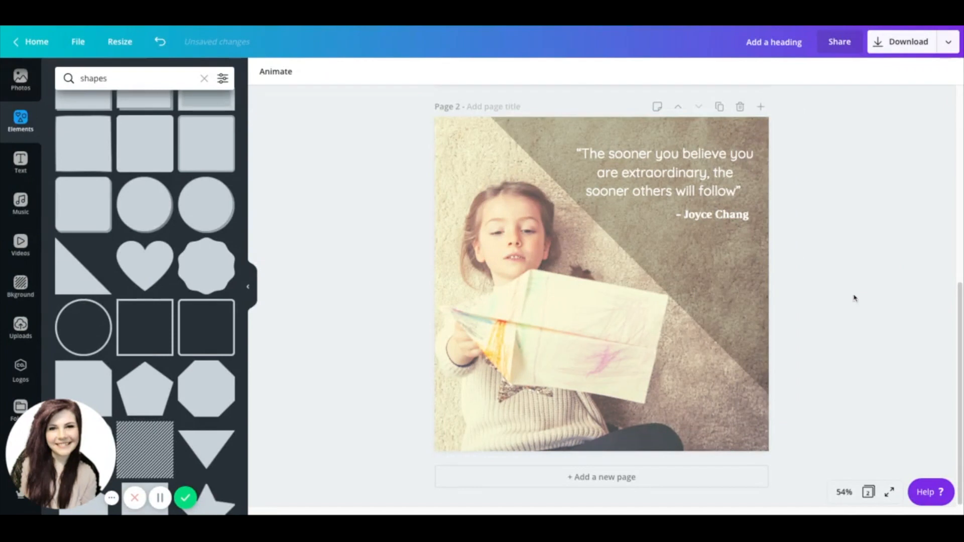
Step: Tilt the black triangle slightly counterclockwise, widen it past the page's edge, and reposition it so its slanted side runs at a shallower angle beneath the text
drag(753, 330, 736, 284)
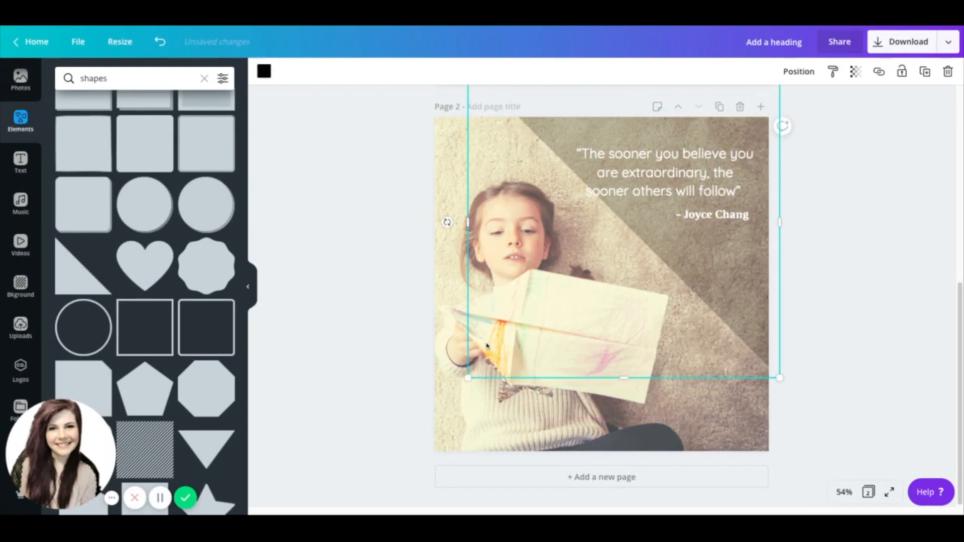
drag(447, 223, 451, 272)
drag(654, 230, 649, 234)
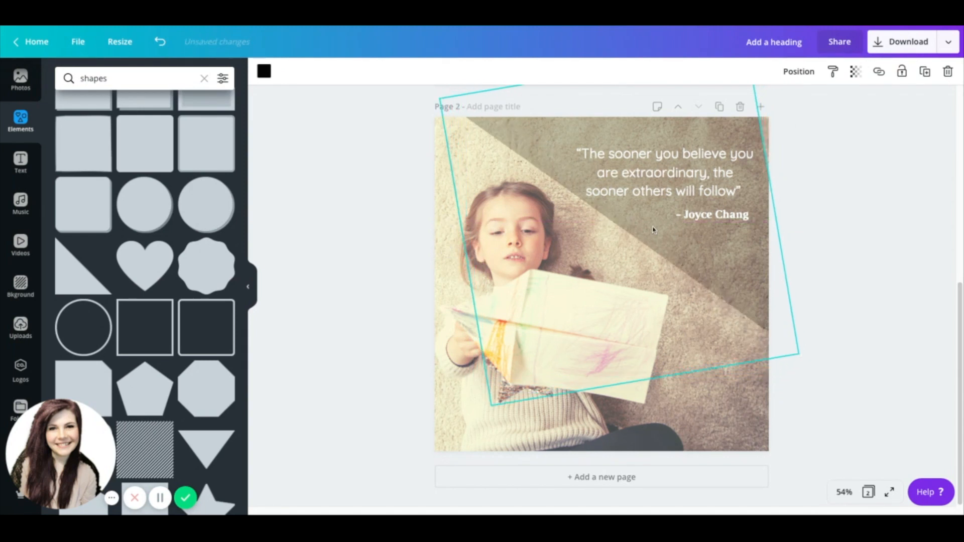
drag(769, 199, 805, 197)
drag(659, 219, 654, 218)
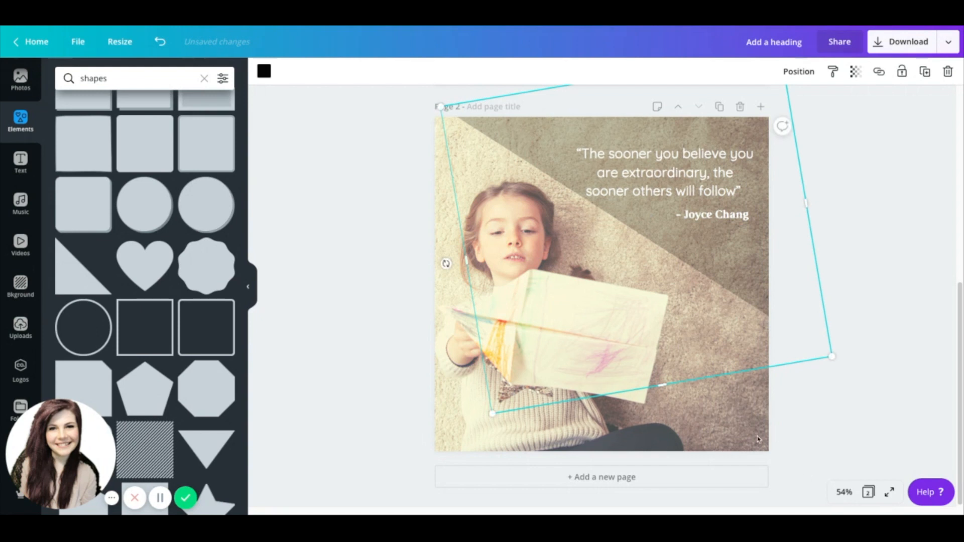
click(877, 213)
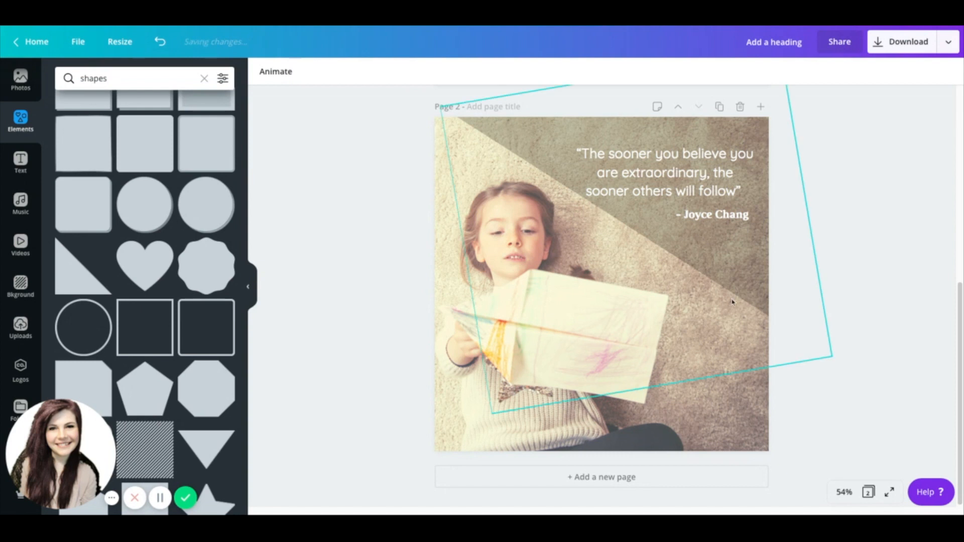
Step: Lock the black triangle overlay in place
click(757, 260)
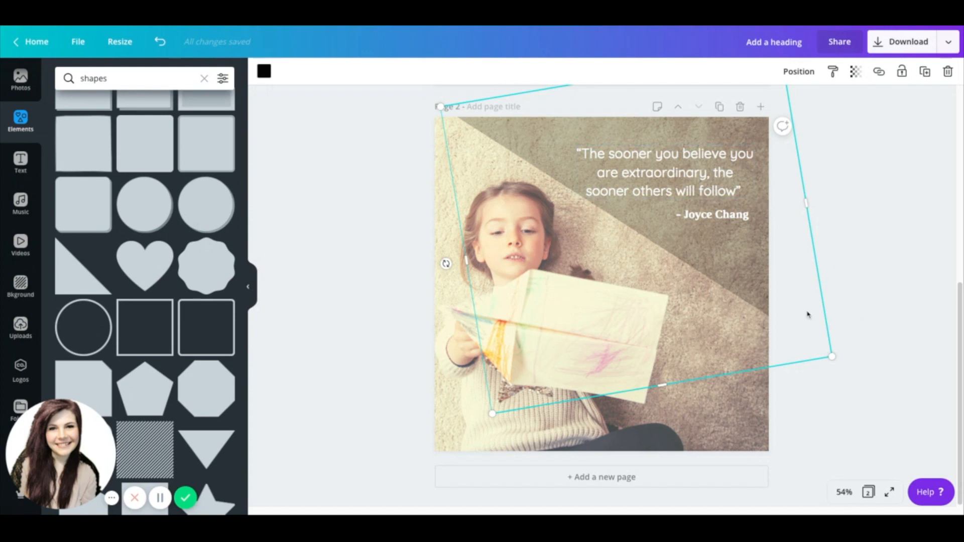
click(903, 72)
click(865, 253)
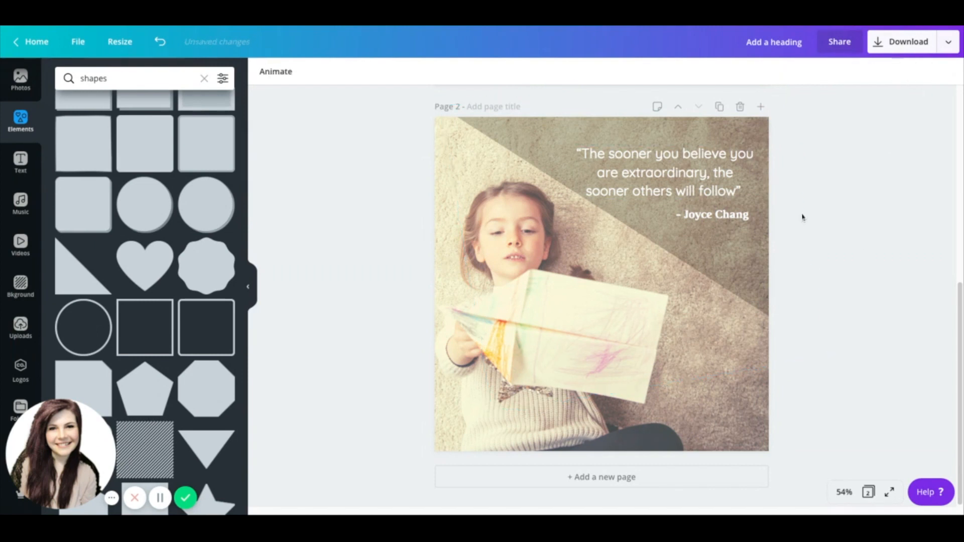
Step: Make the word "believe" in the quote bold and recolour it dark pink from the brand palette
click(627, 178)
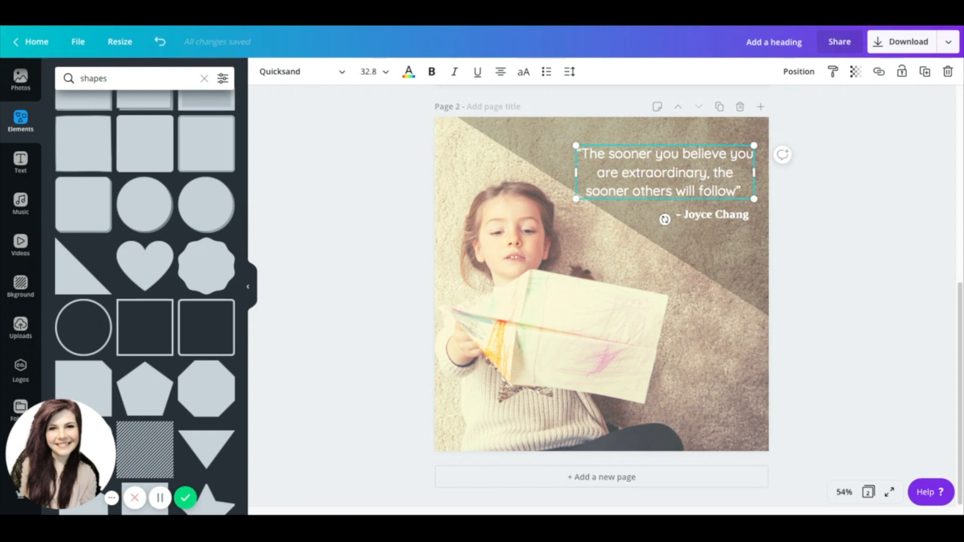
double_click(707, 155)
click(409, 71)
click(98, 277)
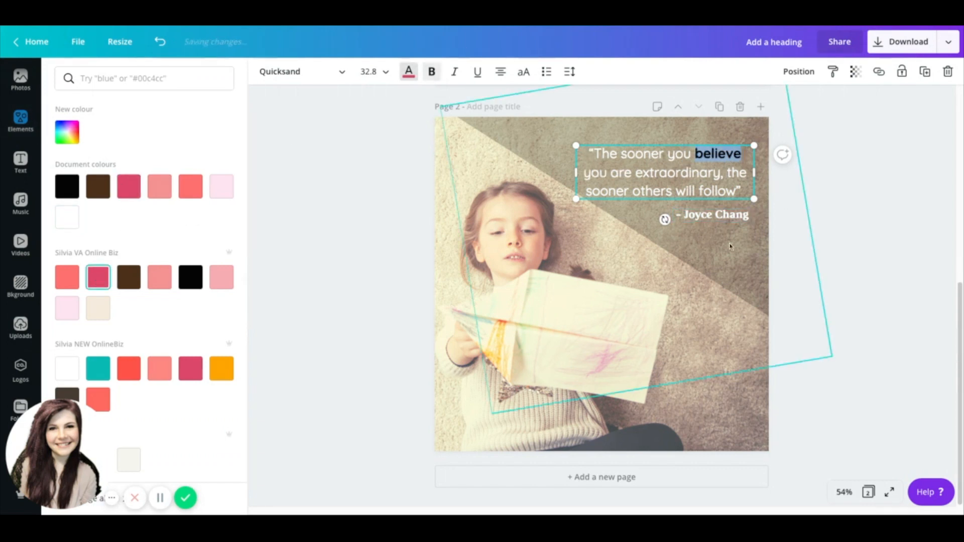
click(712, 333)
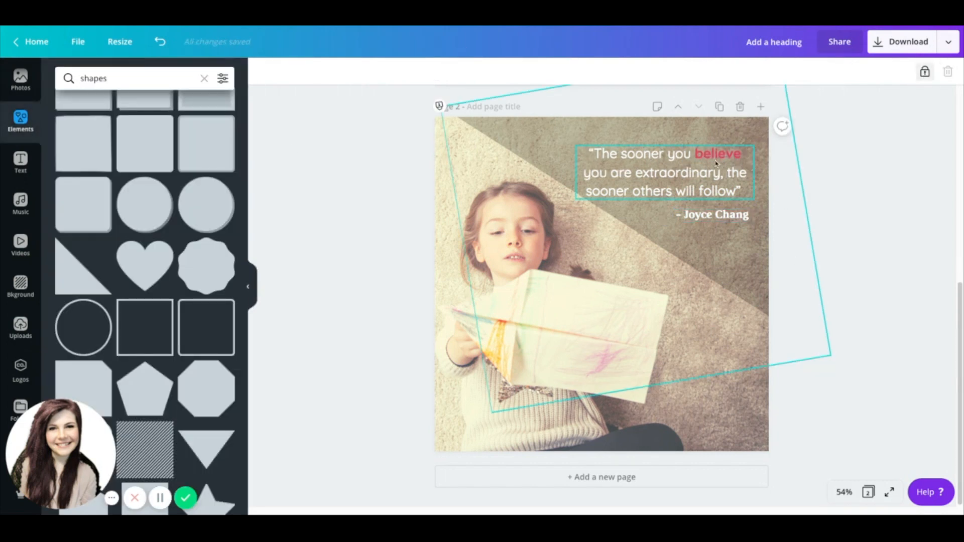
Step: Make the word "others" in the quote bold and recolour it the same dark pink
click(665, 194)
double_click(666, 194)
click(431, 72)
click(408, 71)
click(102, 280)
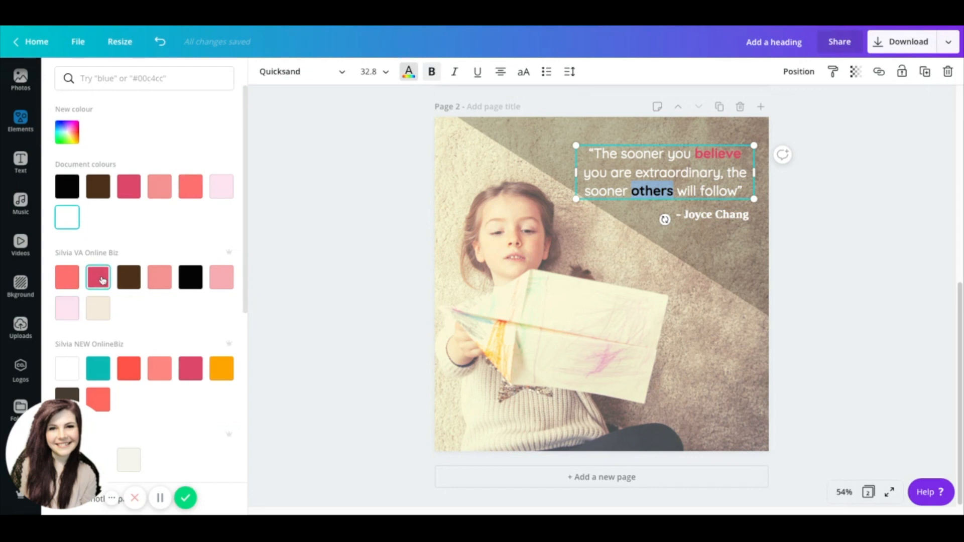
click(897, 319)
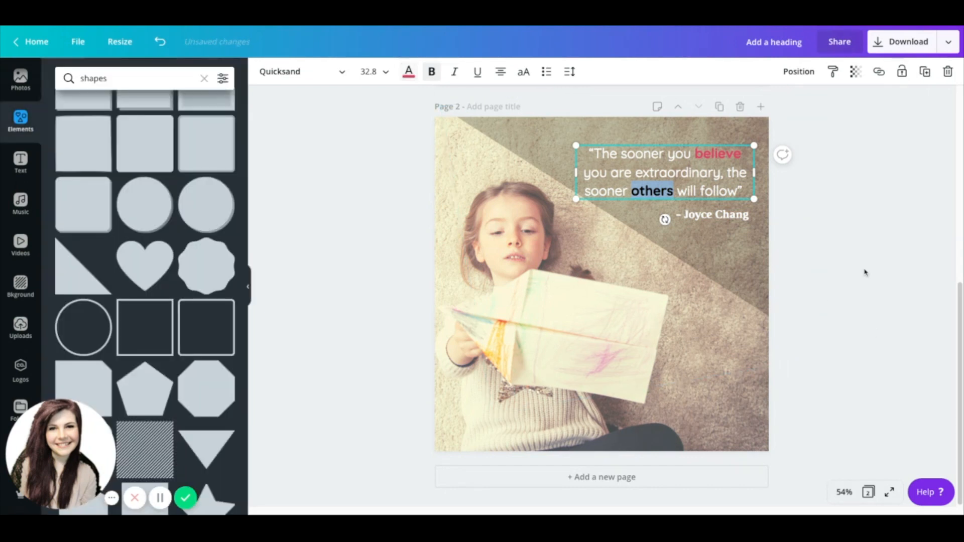
click(718, 271)
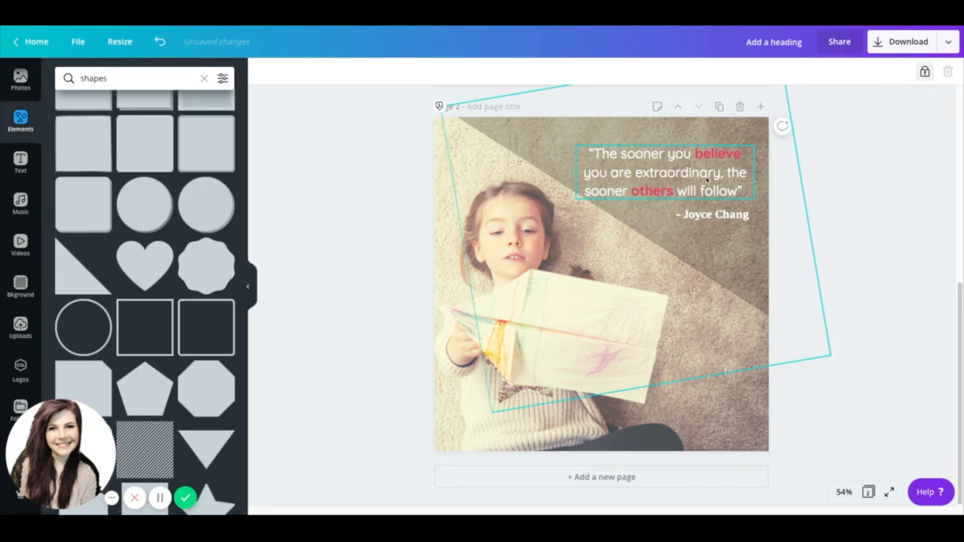
click(671, 179)
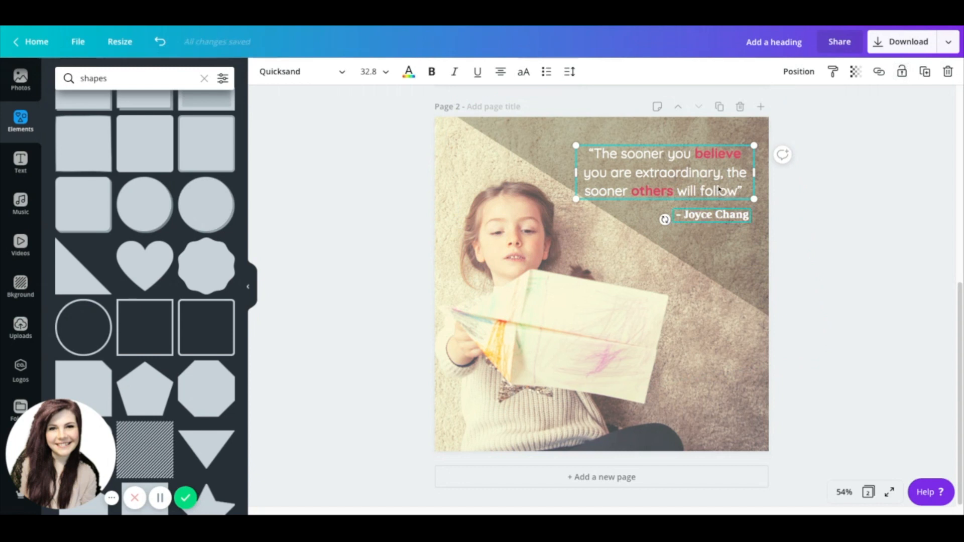
double_click(658, 173)
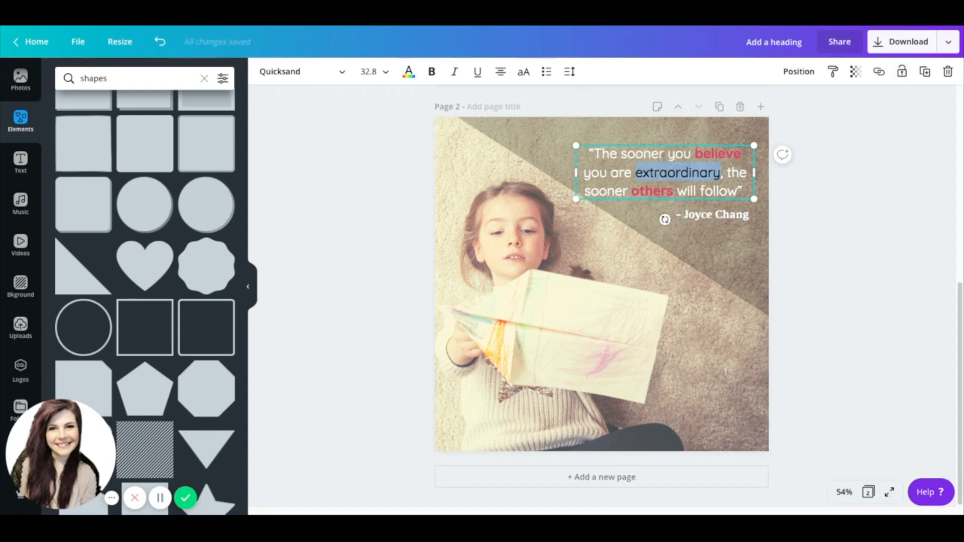
click(813, 214)
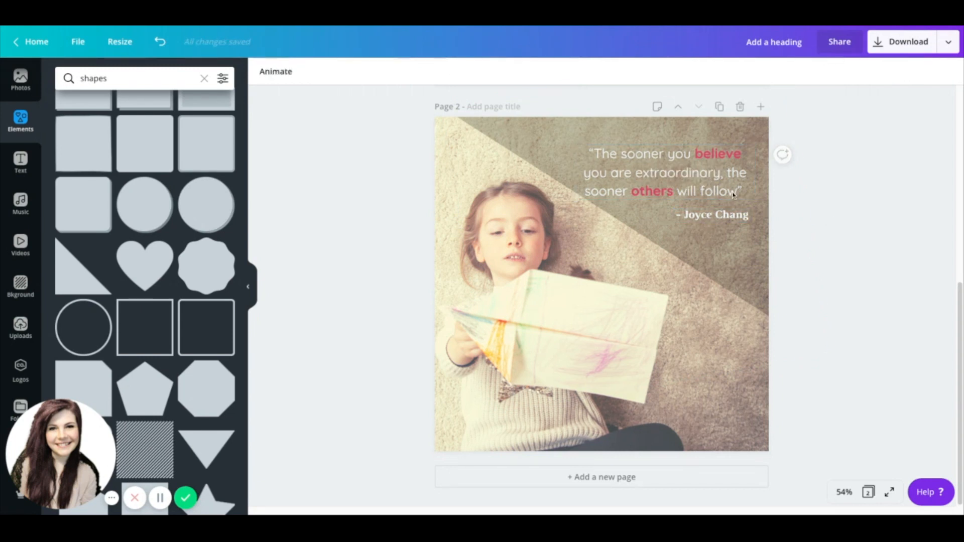
Step: Copy the quote's text from "you are extraordinary" to the end, then remove it, leaving "The sooner you believe"
click(643, 175)
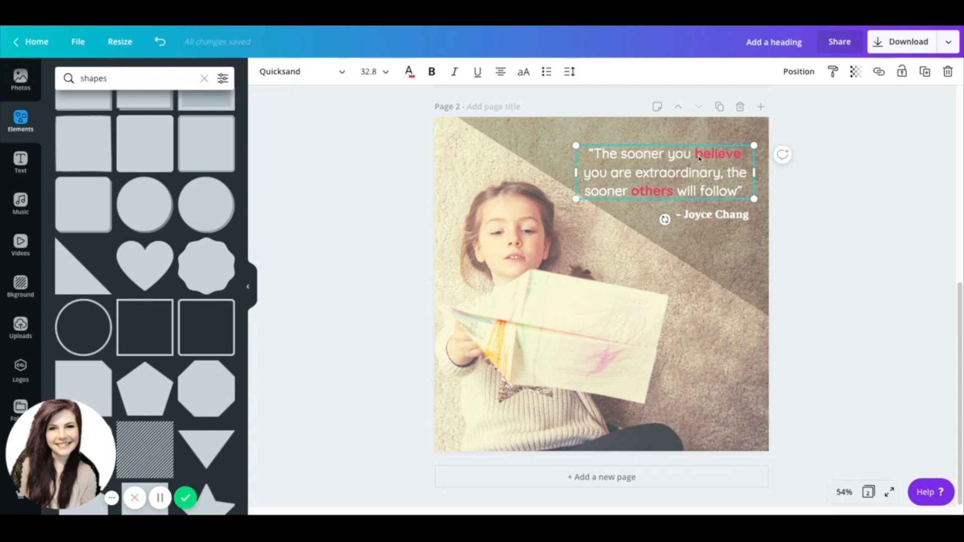
click(593, 176)
drag(584, 172, 745, 190)
key(ctrl+c)
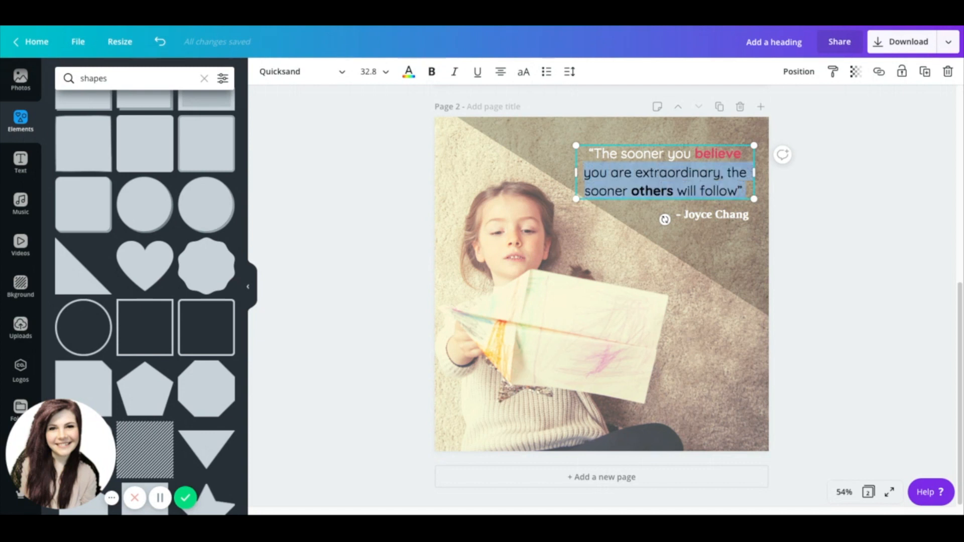
key(BackSpace)
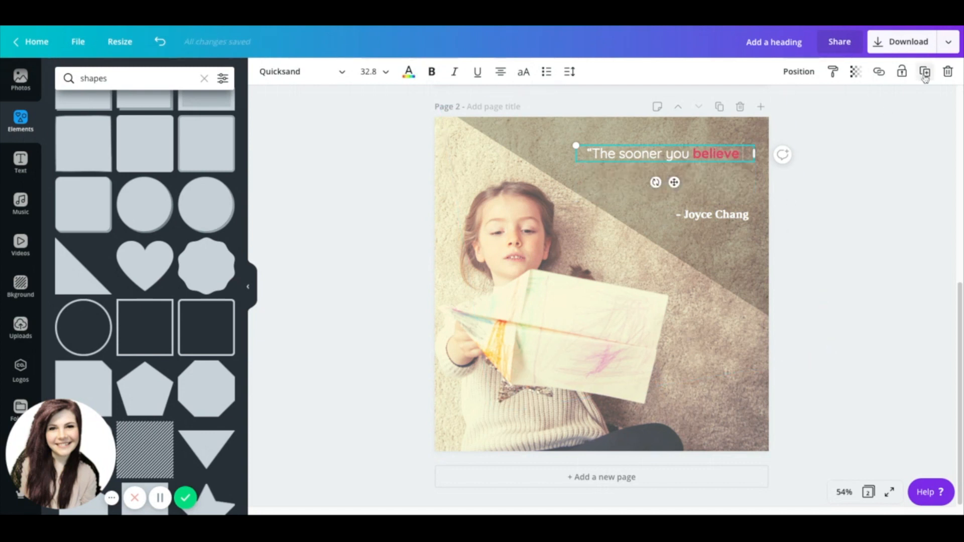
Step: Duplicate the "The sooner you believe" text box, place the copy below, and replace its text with the copied rest of the quote
click(925, 71)
drag(696, 164, 671, 202)
double_click(669, 201)
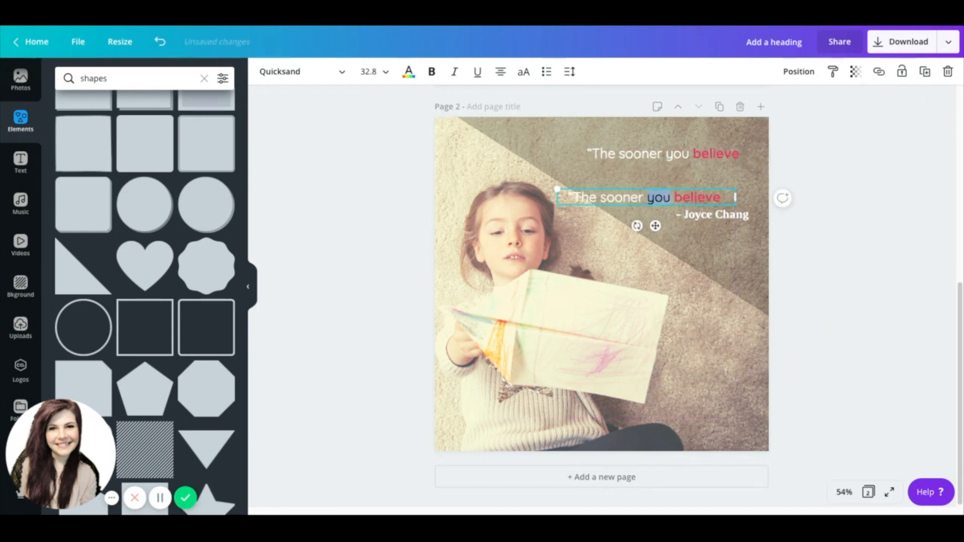
key(ctrl+a)
key(ctrl+v)
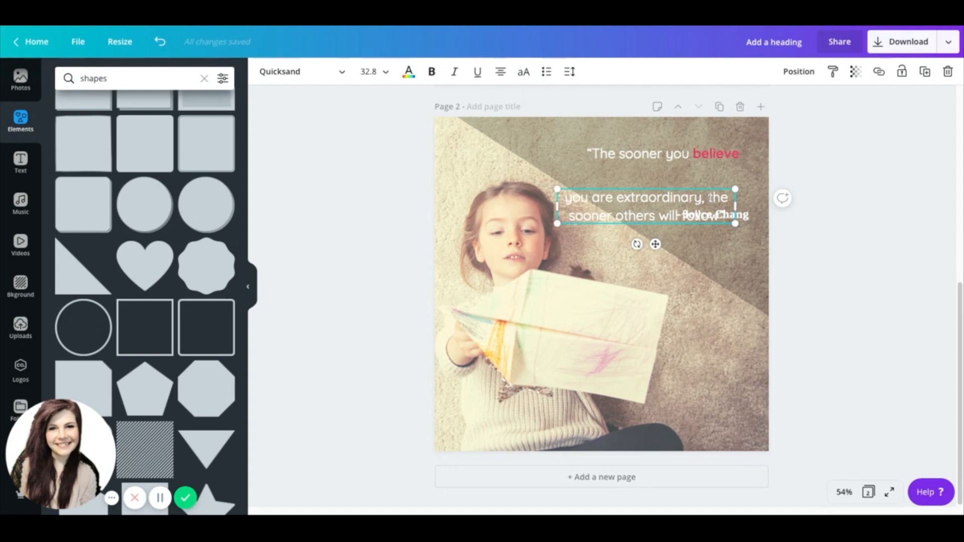
Step: Cut "the sooner others will follow" from the second text box, then narrow the box and move it just below the first line
drag(710, 197, 673, 216)
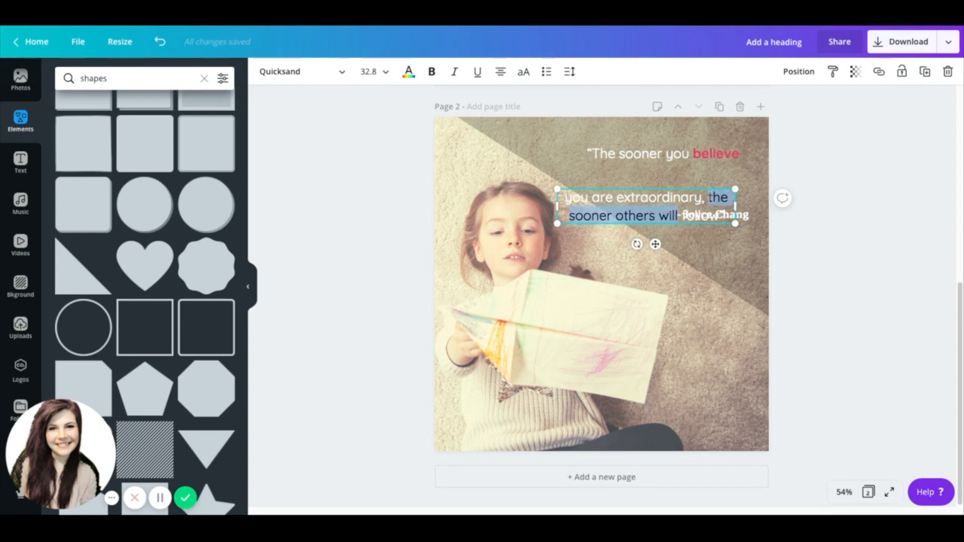
drag(681, 215, 723, 216)
key(ctrl+c)
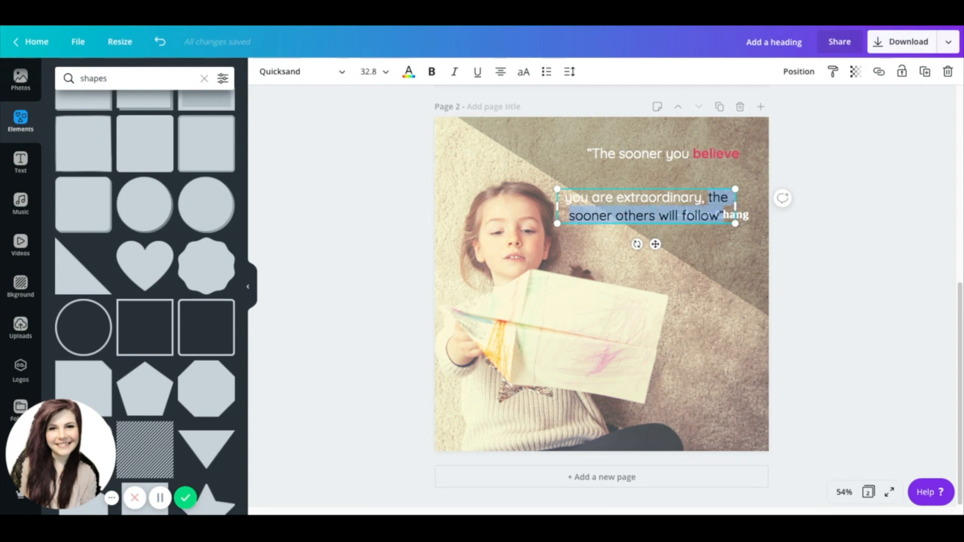
key(BackSpace)
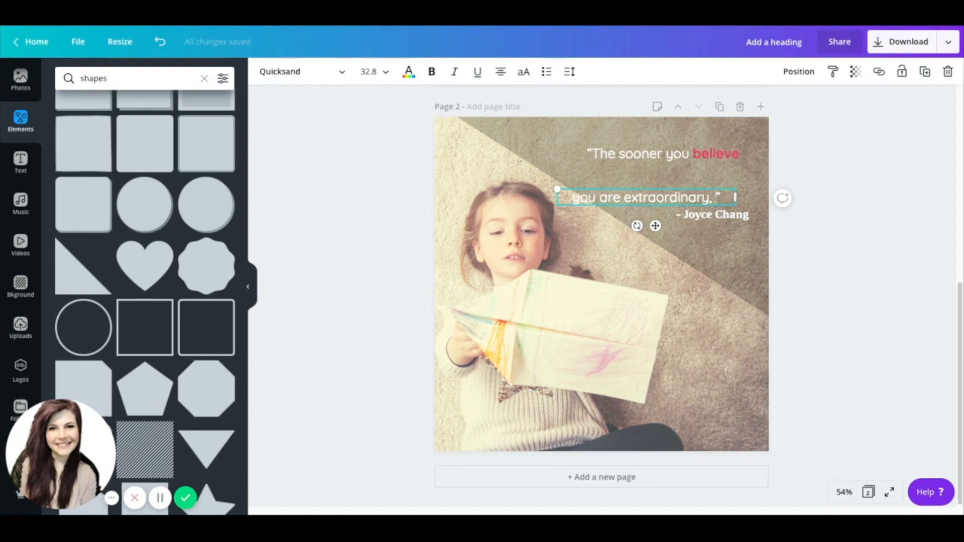
drag(734, 197, 721, 198)
drag(643, 225, 688, 205)
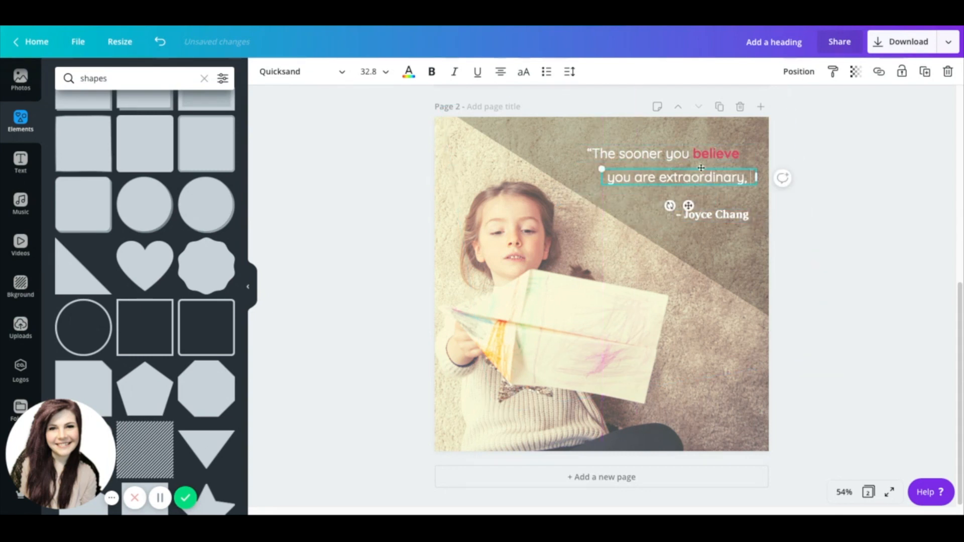
Step: Duplicate the "you are extraordinary," box as a third line reading "the sooner others will", and narrow it to 467 wide
click(924, 72)
drag(701, 190, 661, 208)
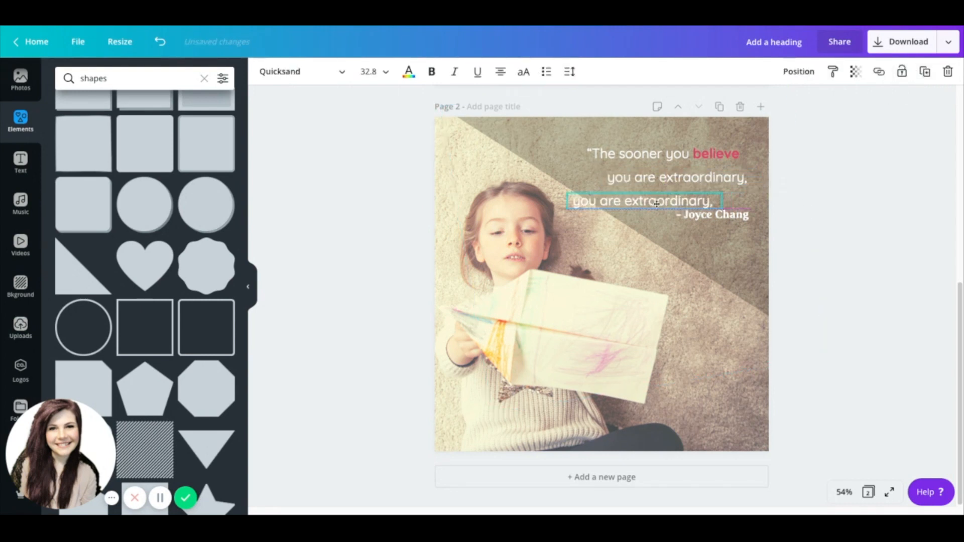
triple_click(641, 204)
key(ctrl+v)
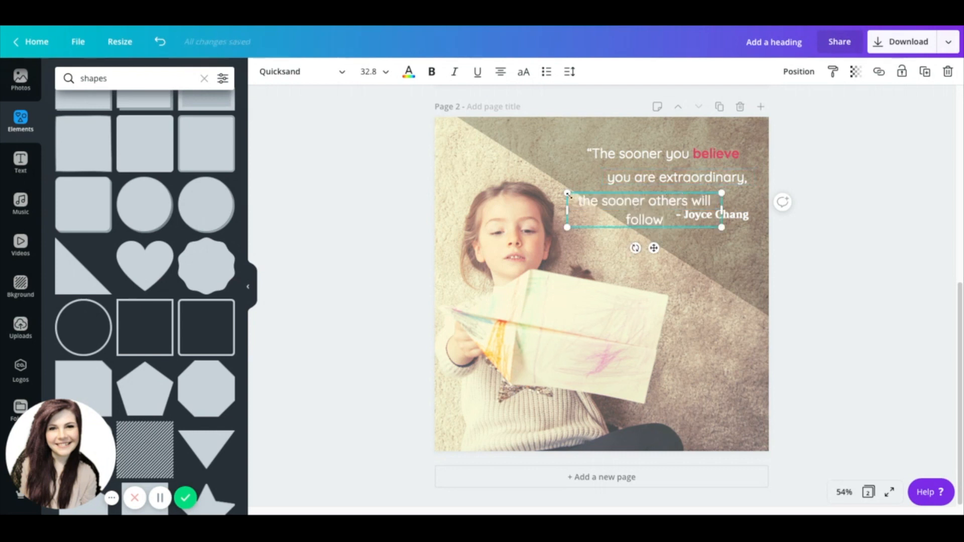
double_click(638, 219)
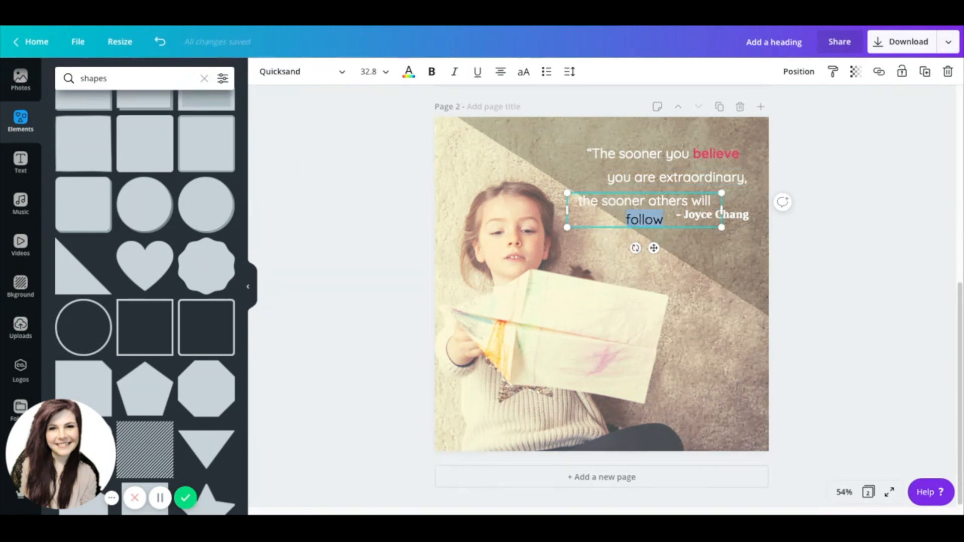
key(BackSpace)
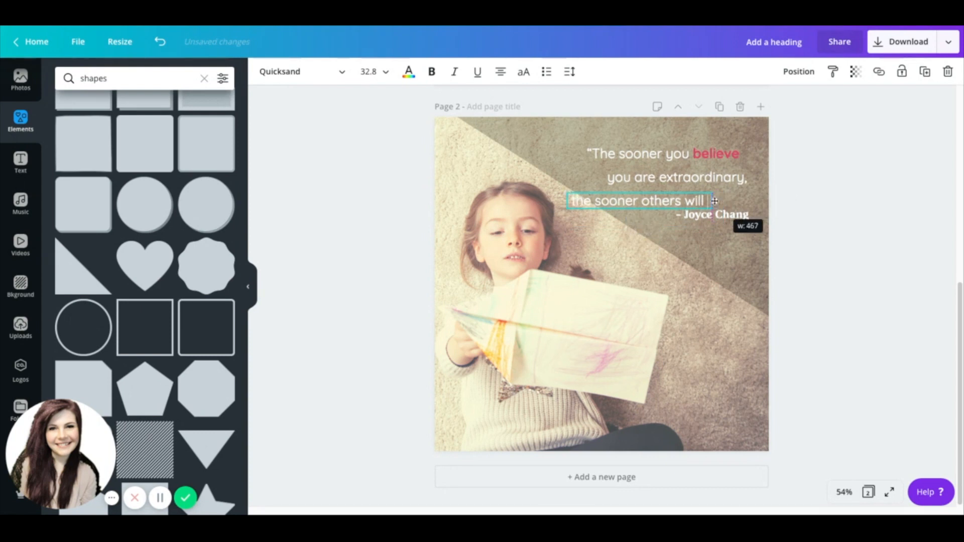
Step: Duplicate the "you are extraordinary," box, place the copy below the author's name, change its text to "follow", and narrow it to about 178 wide
click(695, 182)
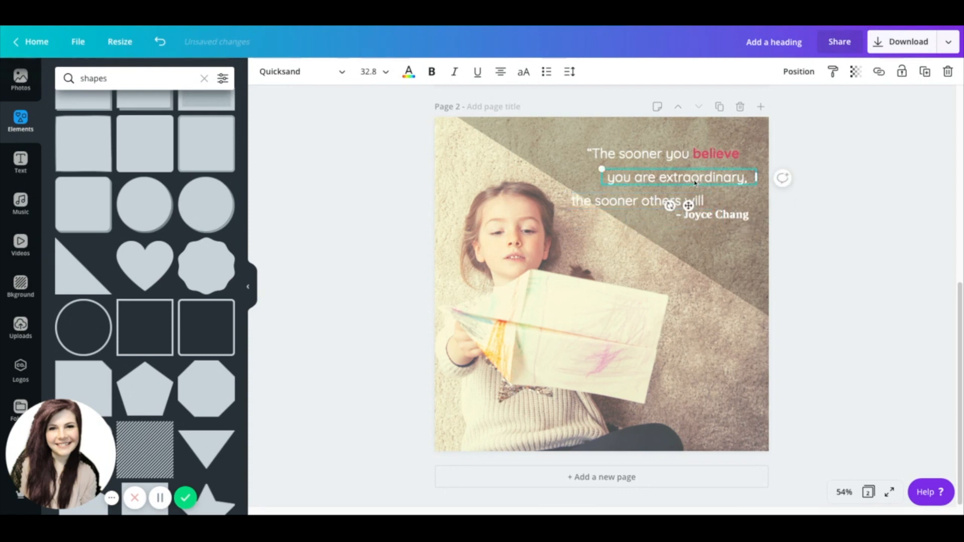
click(925, 72)
drag(697, 184, 655, 255)
double_click(654, 254)
triple_click(654, 255)
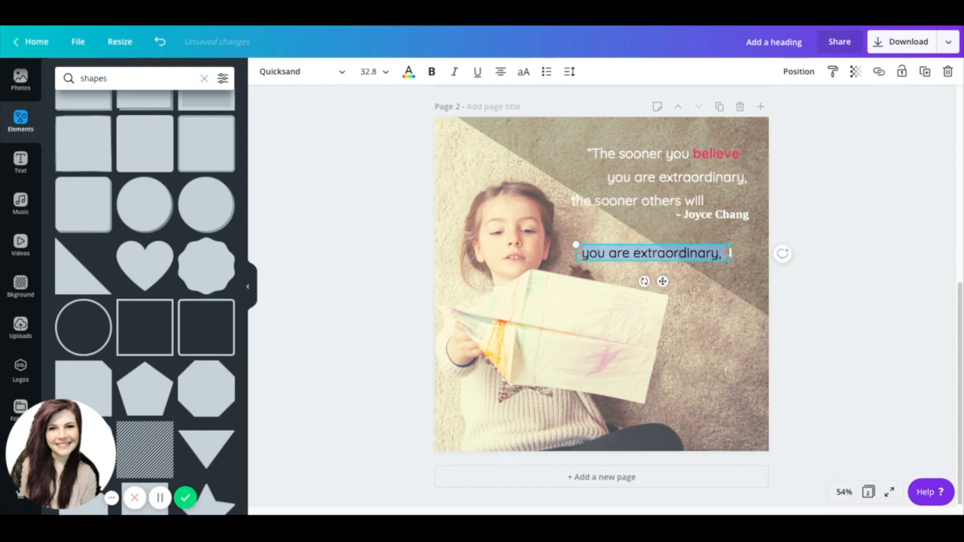
text(follow)
drag(731, 252, 631, 253)
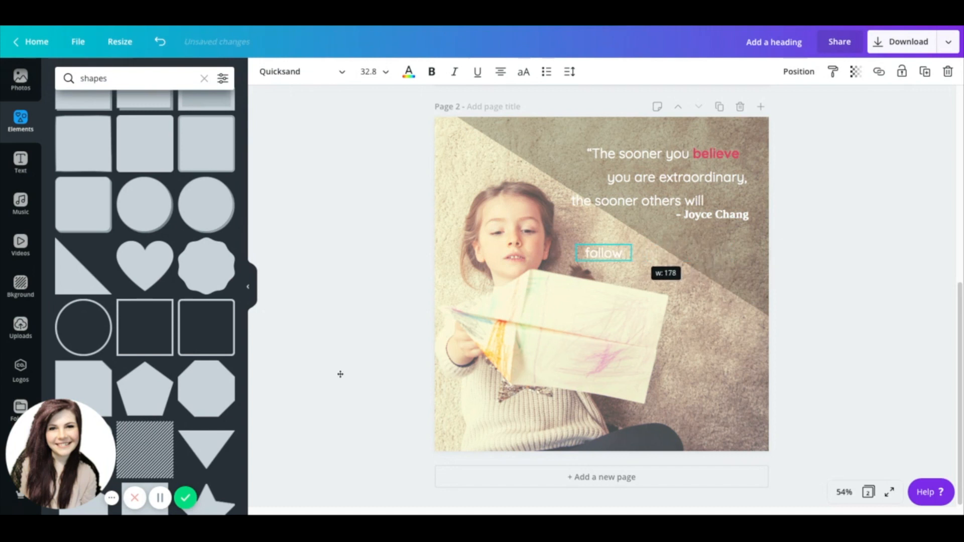
click(160, 499)
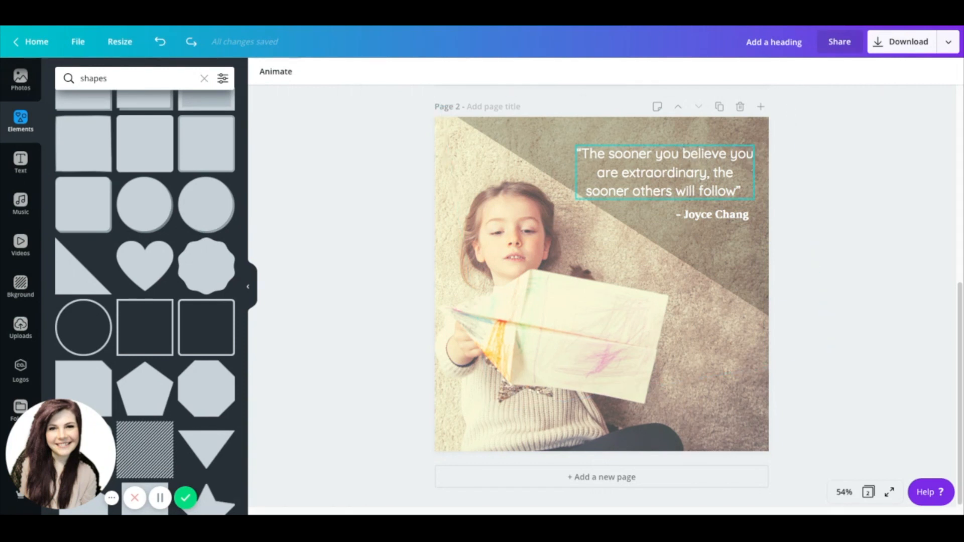
Step: Copy "extraordinary, the sooner others will follow" from the quote and remove it, leaving "The sooner you believe you are"
click(659, 157)
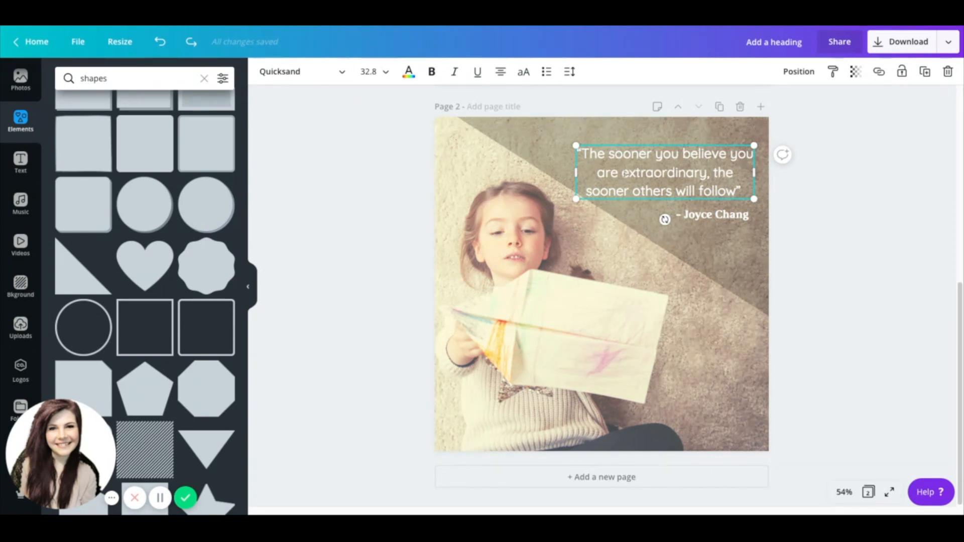
drag(622, 173, 743, 191)
key(ctrl+c)
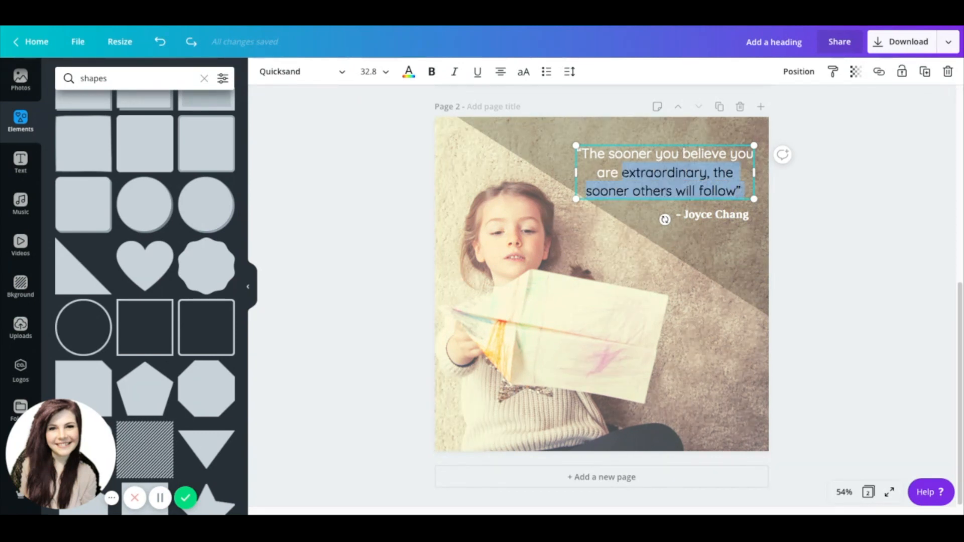
key(BackSpace)
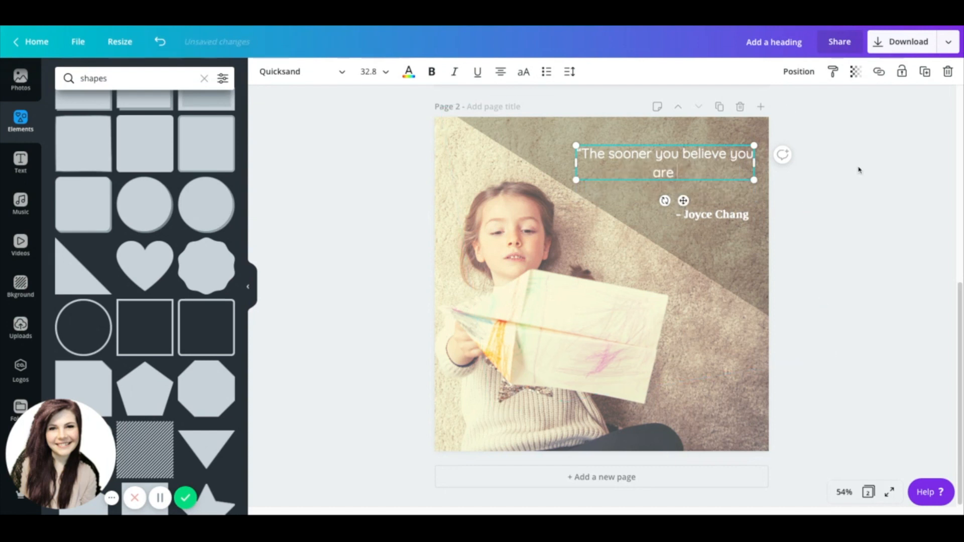
Step: Paste "extraordinary, the sooner others will follow”" into a copy of the quote box below it, then cut everything after "extraordinary,"
drag(690, 170, 618, 231)
key(ctrl+v)
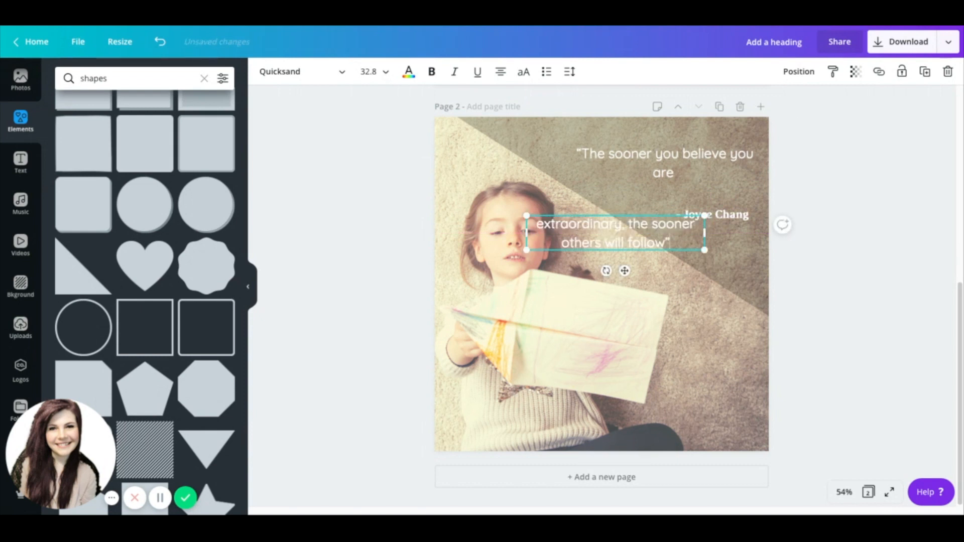
drag(629, 224, 632, 262)
key(ctrl+x)
Step: Duplicate the "extraordinary," box below it as "the sooner others will", leaving out "follow”", and fit the box to one line
click(925, 72)
double_click(632, 263)
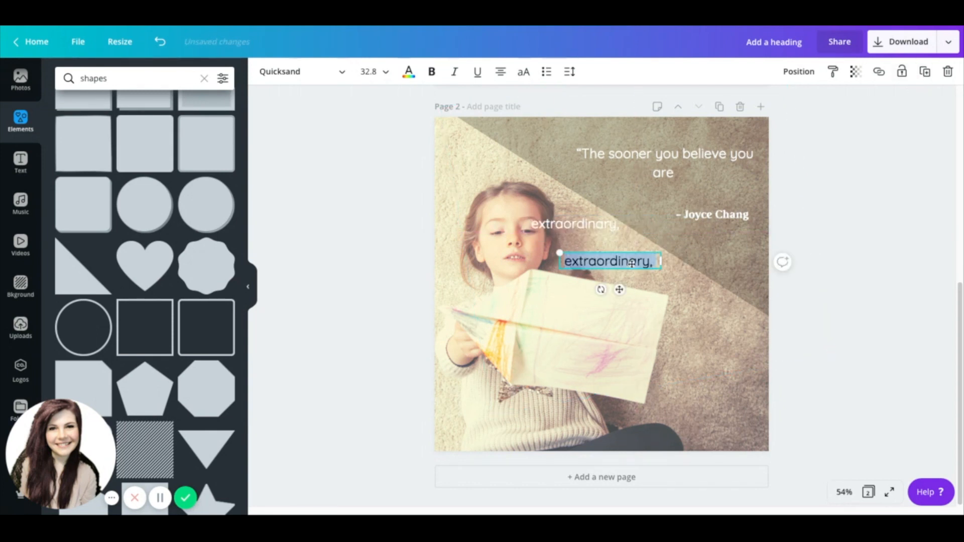
key(ctrl+v)
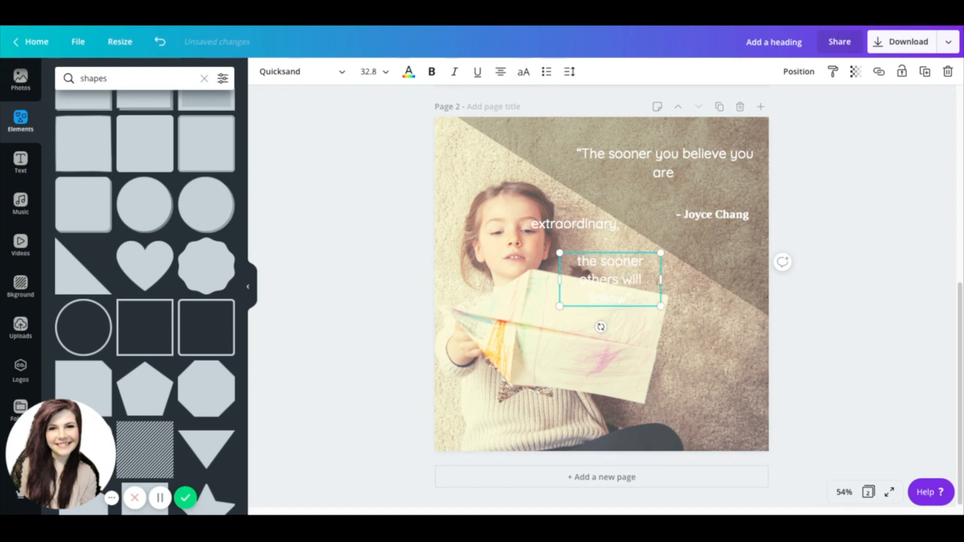
drag(662, 280, 618, 280)
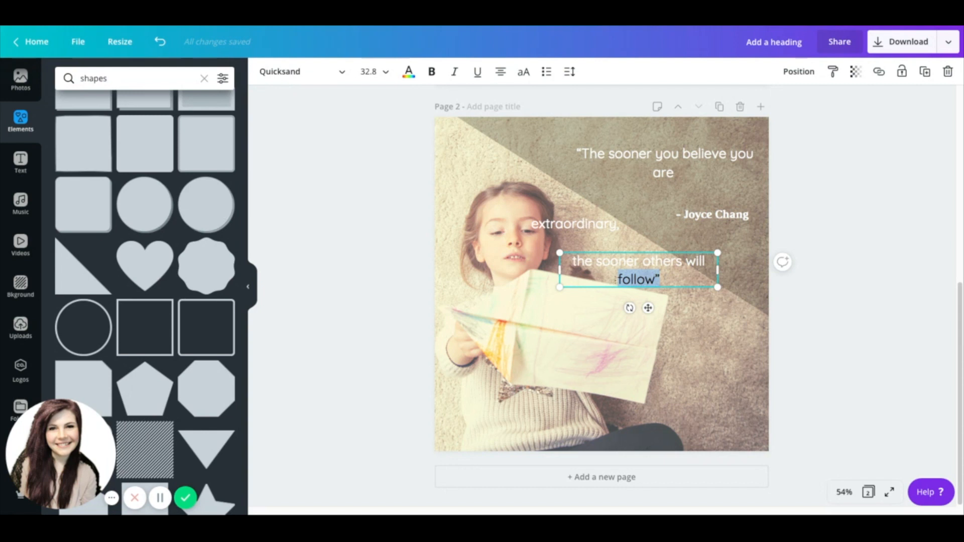
key(BackSpace)
drag(717, 261, 702, 263)
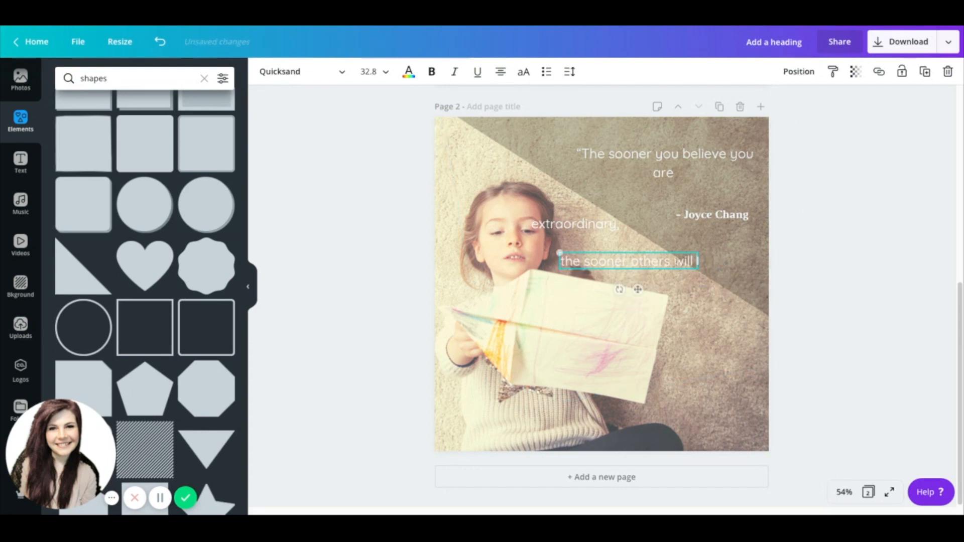
Step: Duplicate the "the sooner others will" box, change the copy's text to "follow”", and narrow its box to the word
click(925, 72)
double_click(684, 292)
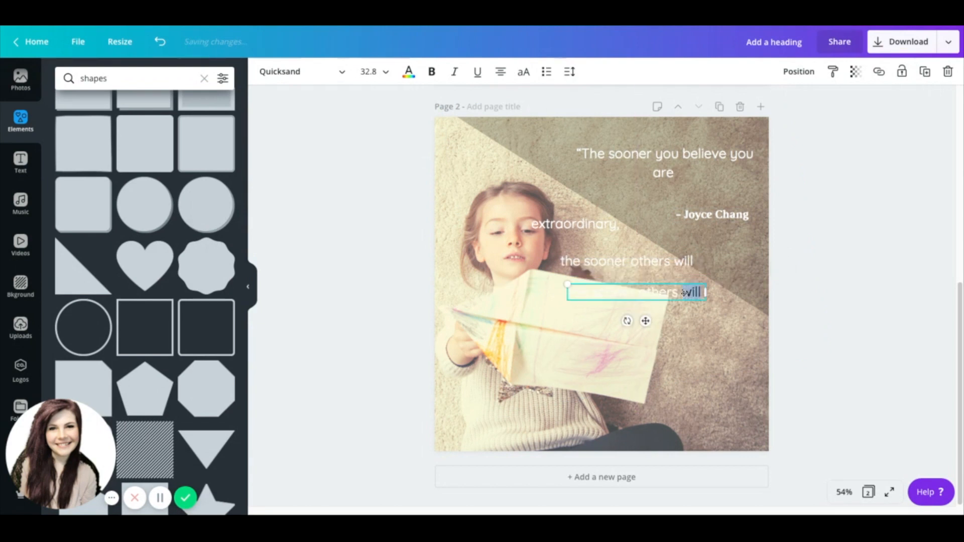
key(ctrl+a)
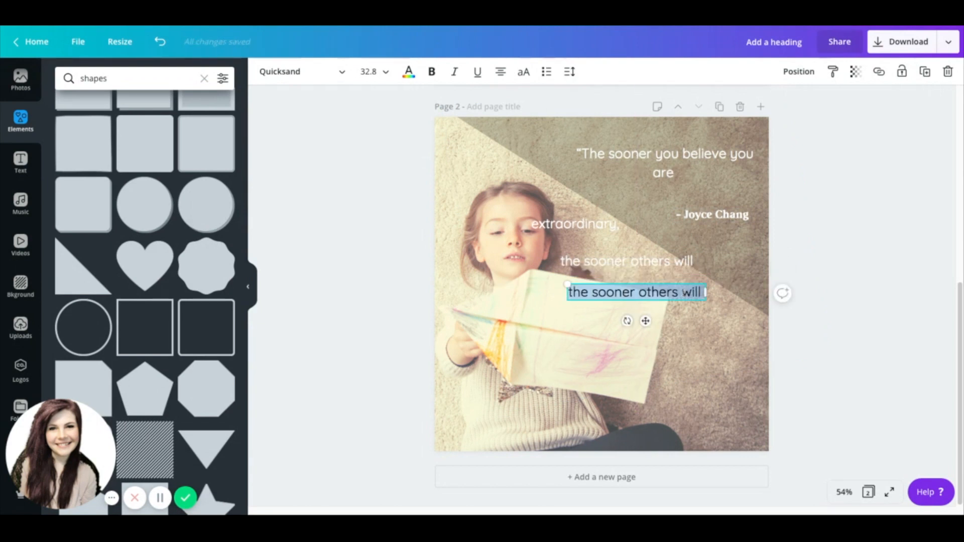
text(follow")
drag(705, 293, 617, 292)
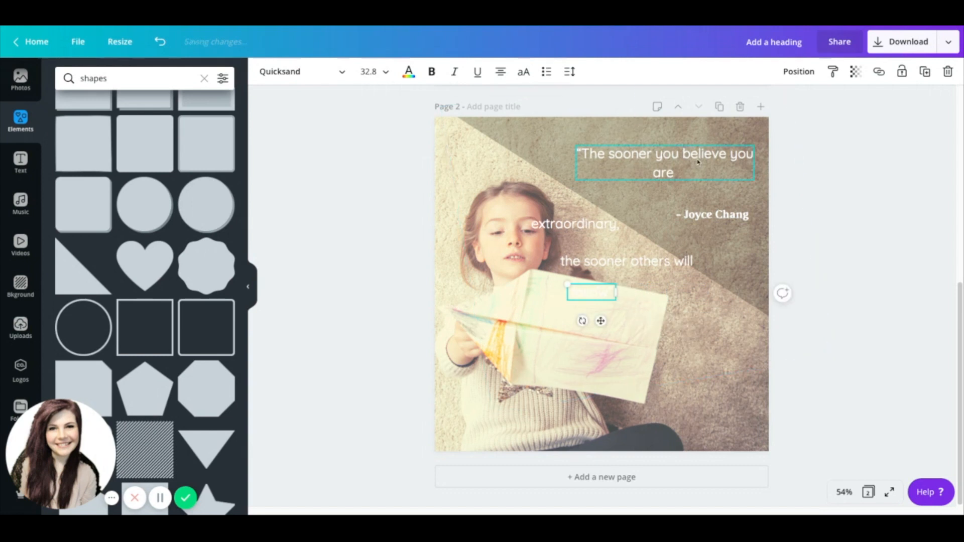
Step: Move the author's name to the lower right of the photo, then widen the first quote line to one line and raise it
mouse_move(739, 217)
mouse_down()
mouse_move(731, 326)
mouse_move(738, 235)
mouse_up()
click(612, 147)
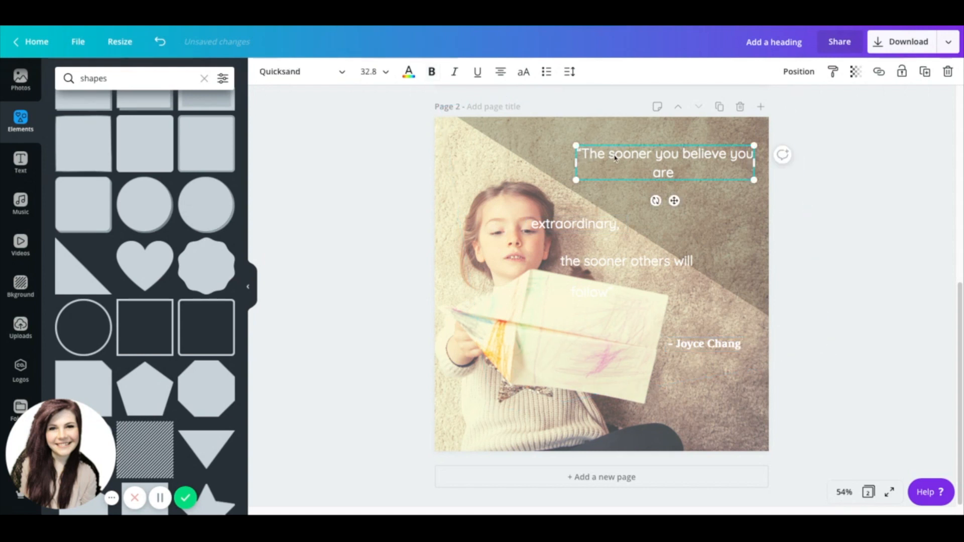
drag(578, 164, 564, 154)
drag(661, 182, 659, 171)
Step: Stack "extraordinary,", "the sooner others will" and "follow”" beneath the first quote line, near its right edge
mouse_move(584, 230)
mouse_down()
mouse_move(685, 198)
mouse_move(712, 152)
mouse_move(709, 165)
mouse_move(748, 160)
mouse_up()
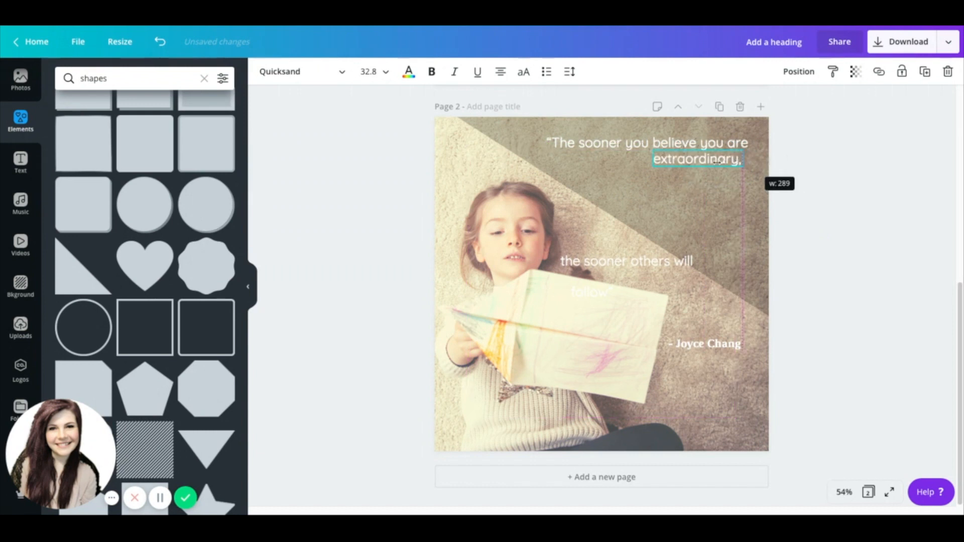
click(633, 262)
drag(634, 262, 687, 182)
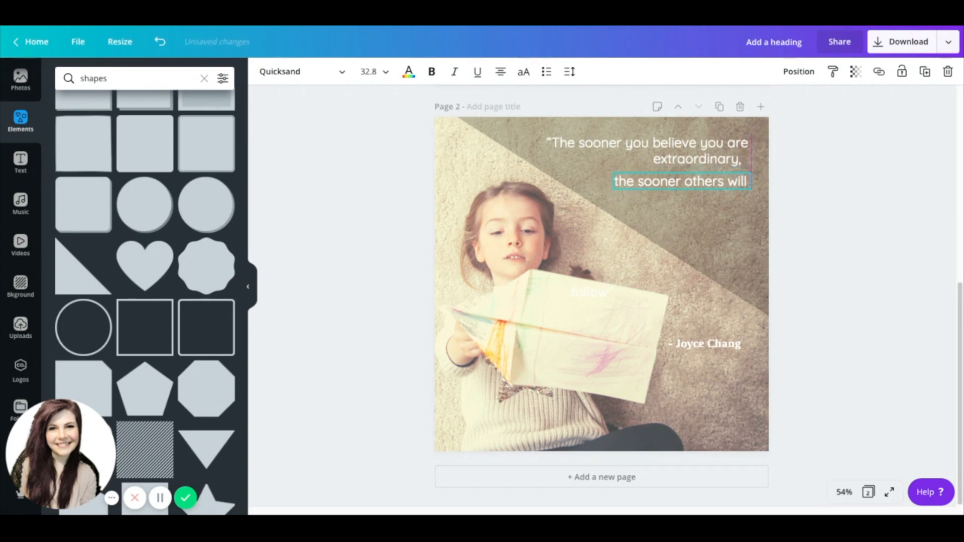
drag(600, 298, 727, 208)
drag(699, 159, 704, 159)
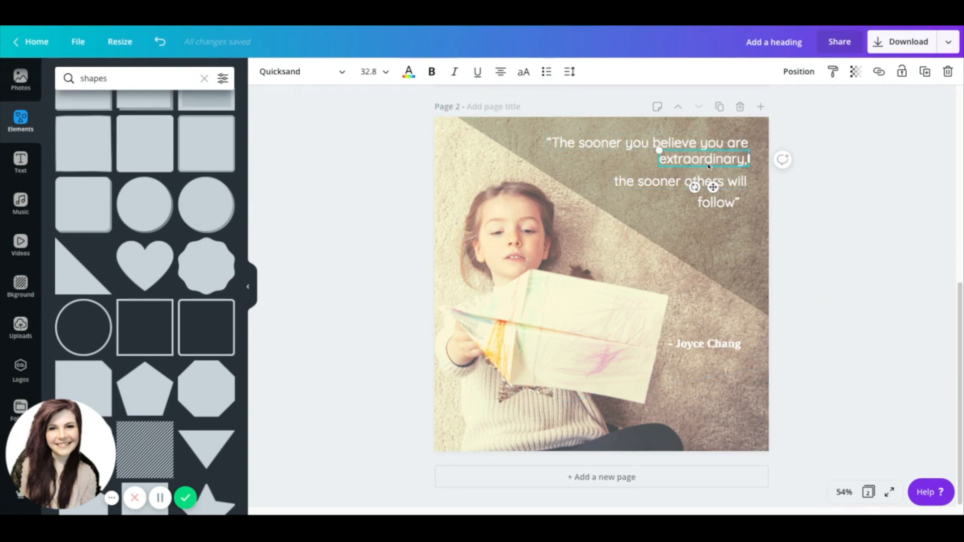
Step: Change the font of "extraordinary," and "follow”" to Playlist Script
click(301, 72)
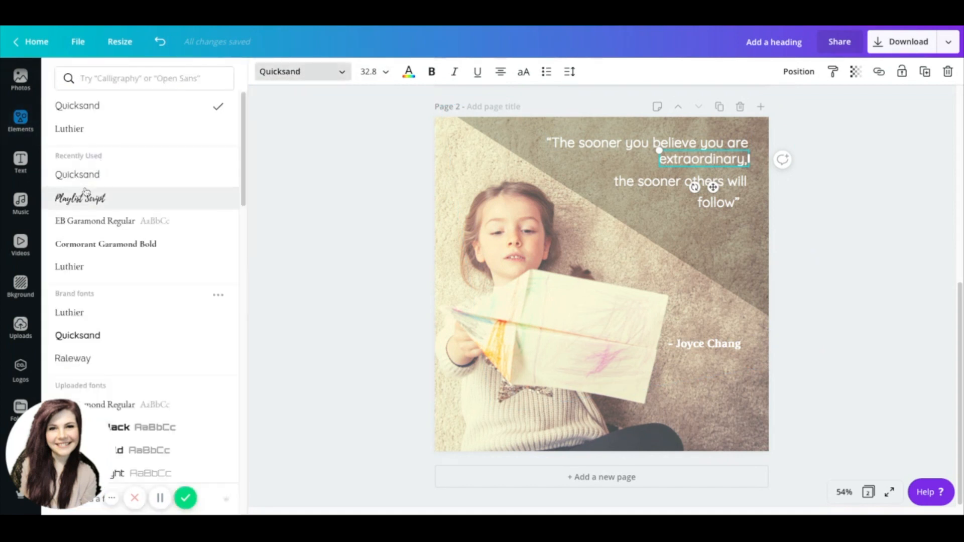
click(78, 199)
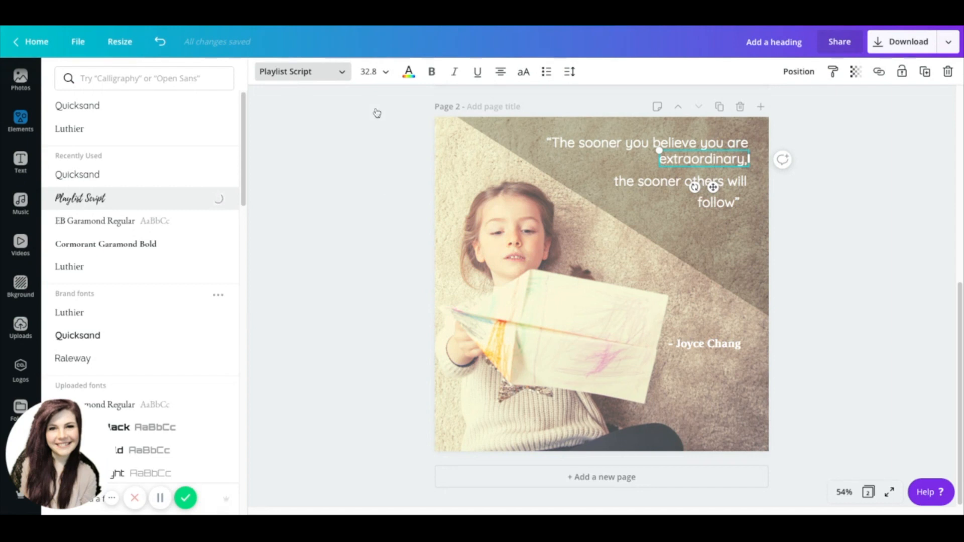
click(720, 204)
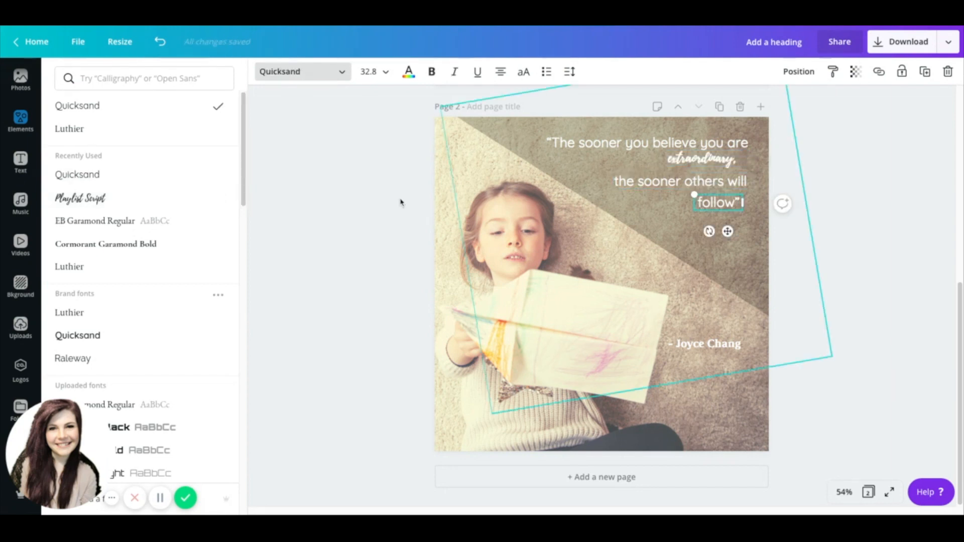
click(99, 202)
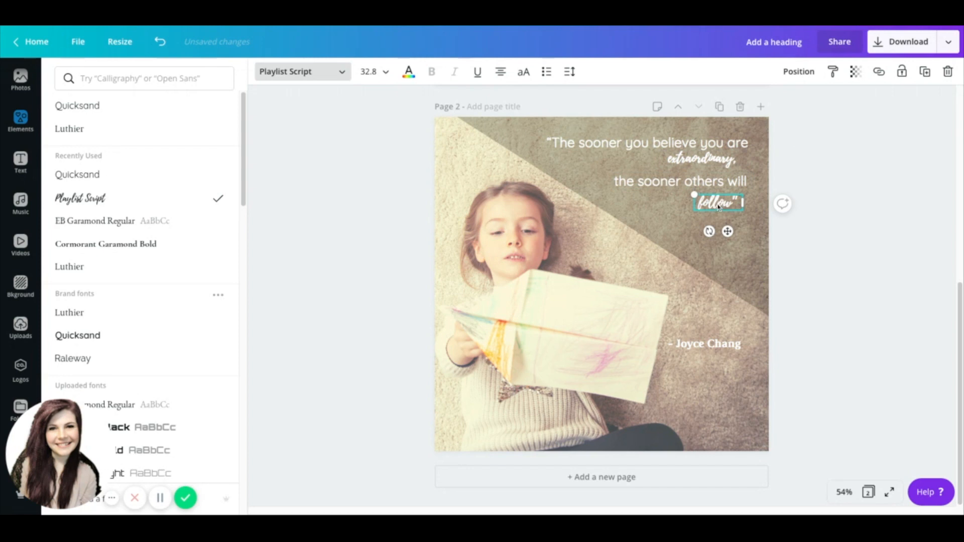
Step: Enlarge "extraordinary," to font size 50, narrow its box, and shift it right beneath the first quote line
click(703, 159)
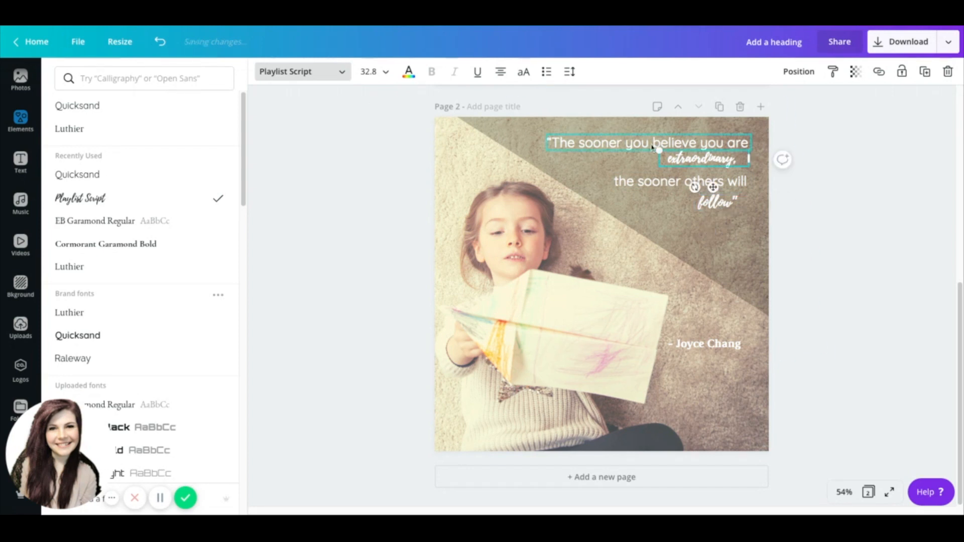
click(663, 145)
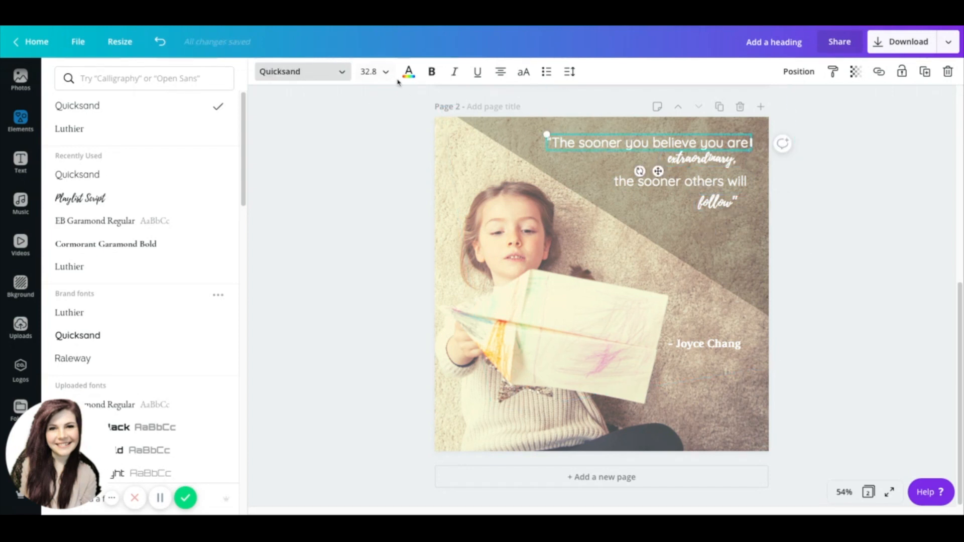
click(634, 188)
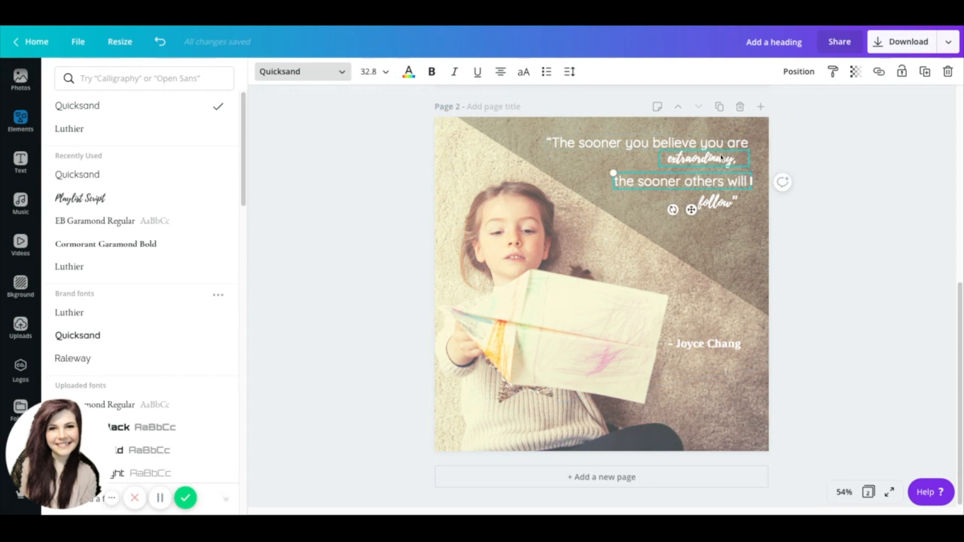
click(657, 162)
drag(658, 164, 614, 176)
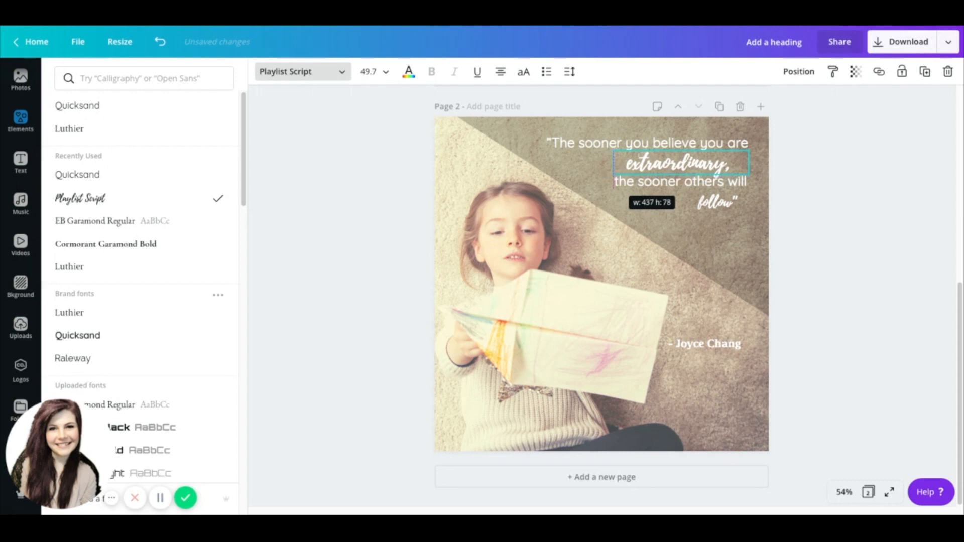
drag(696, 163, 738, 162)
drag(639, 168, 686, 171)
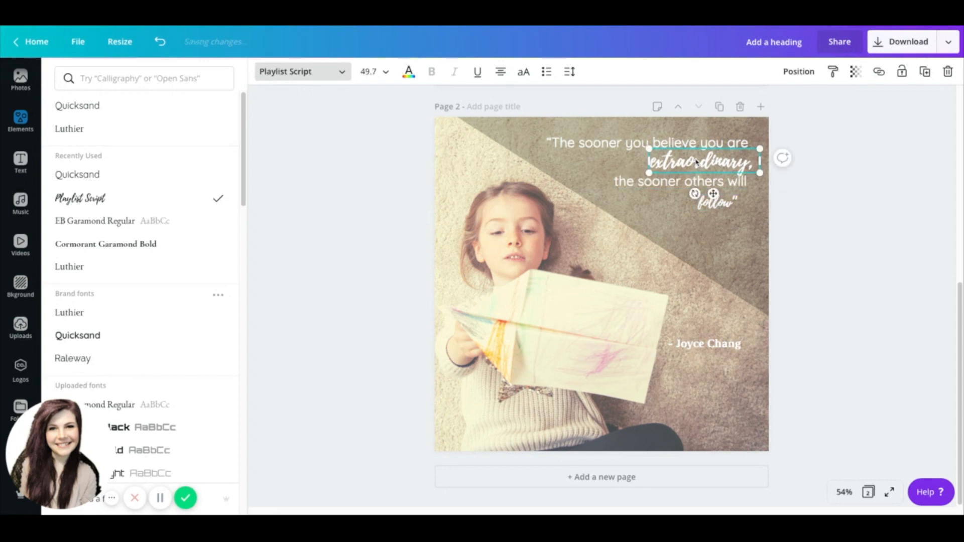
click(371, 72)
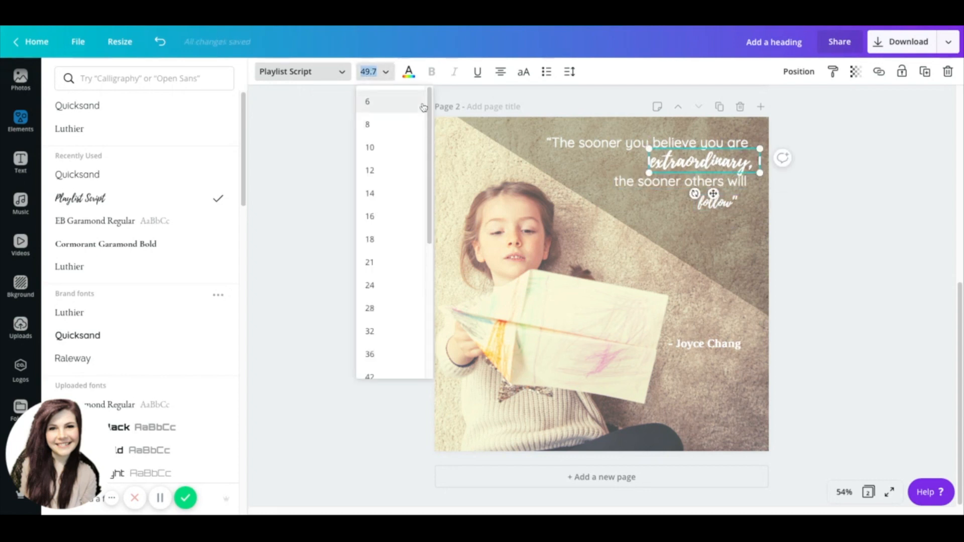
text(50)
key(Return)
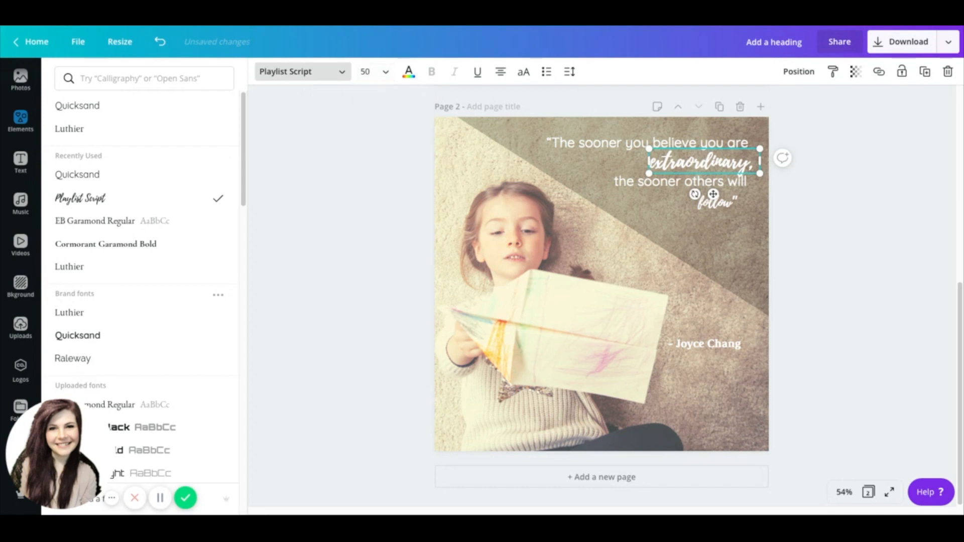
Step: Set the "follow”" text to font size 50 and widen its box so the word fits on one line
click(724, 209)
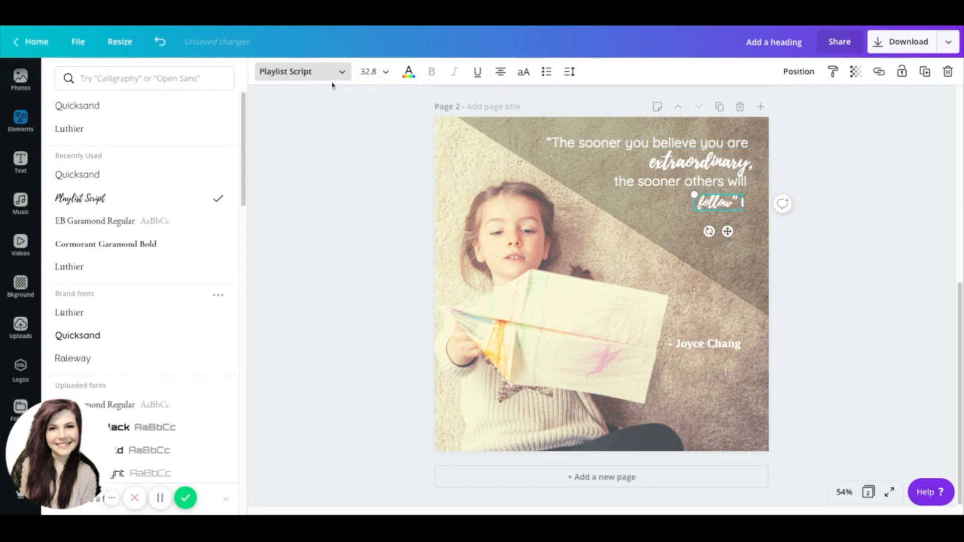
click(370, 72)
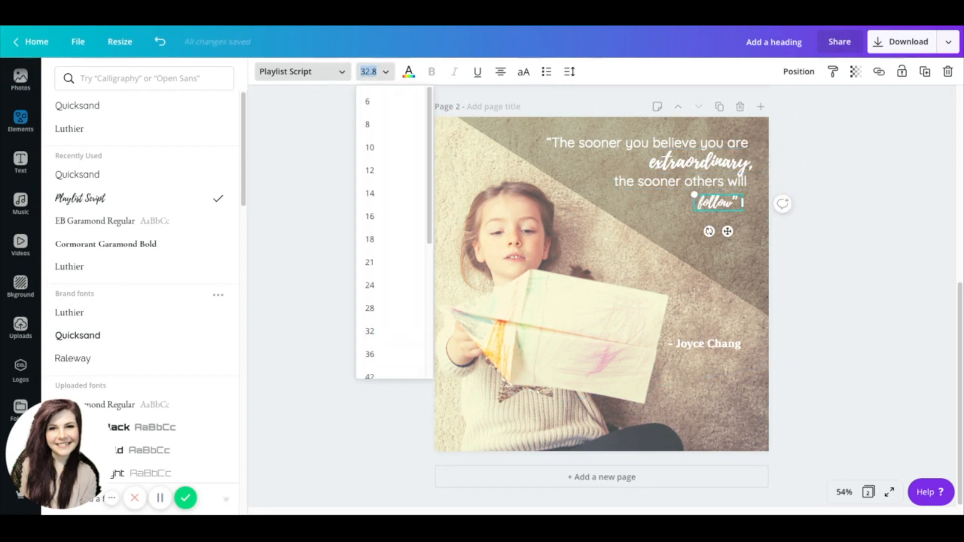
text(50)
key(Return)
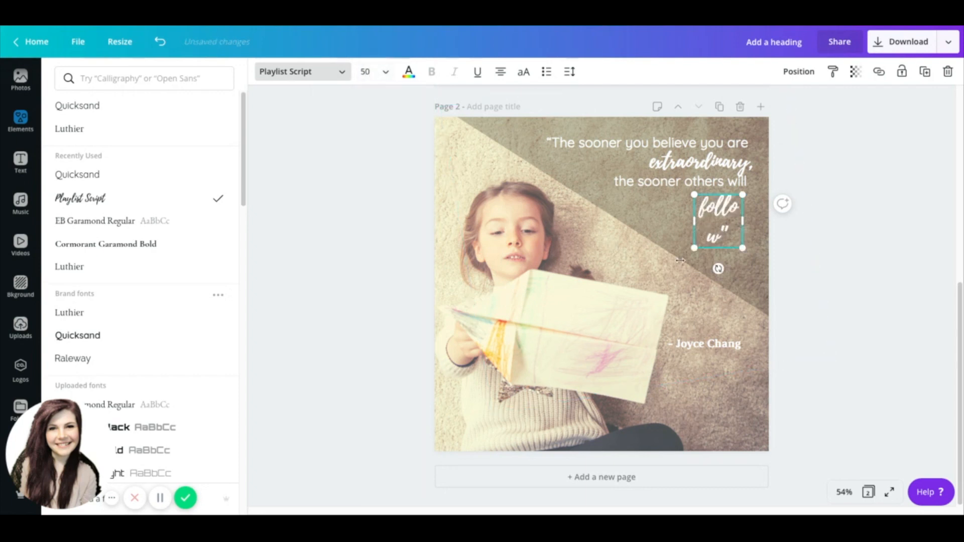
drag(695, 221, 687, 222)
Step: Remove the opening quotation mark from the first quote line
drag(739, 207, 728, 206)
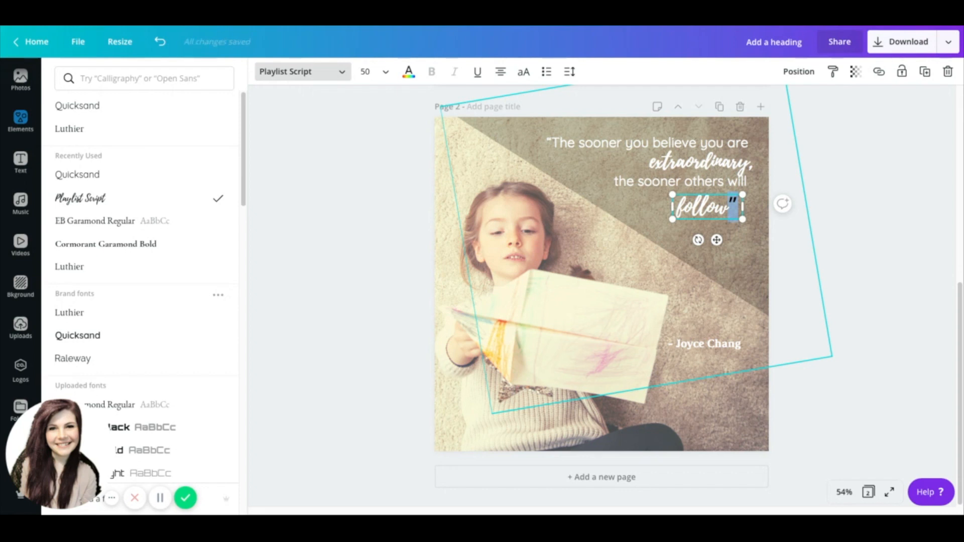
click(560, 146)
key(BackSpace)
key(Tab)
Step: Duplicate the "follow”" box, reduce the copy to its script quotation mark, narrow it, and place it just before "The sooner"
click(923, 73)
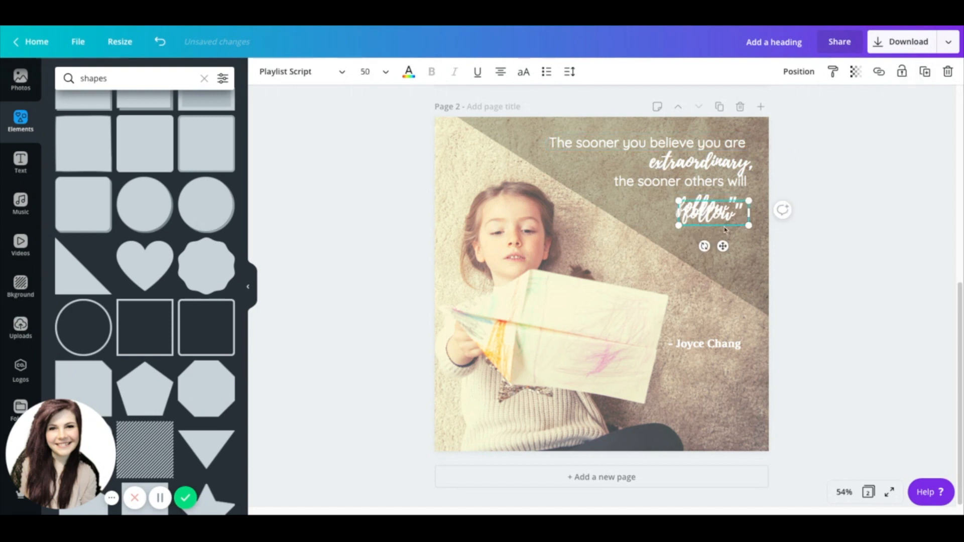
drag(724, 217, 453, 144)
double_click(526, 143)
key(BackSpace)
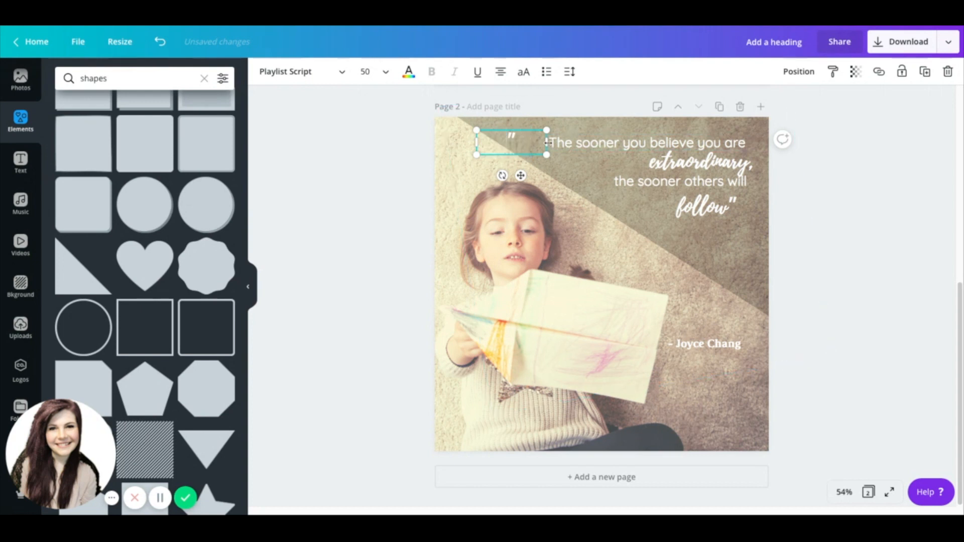
drag(547, 143, 551, 175)
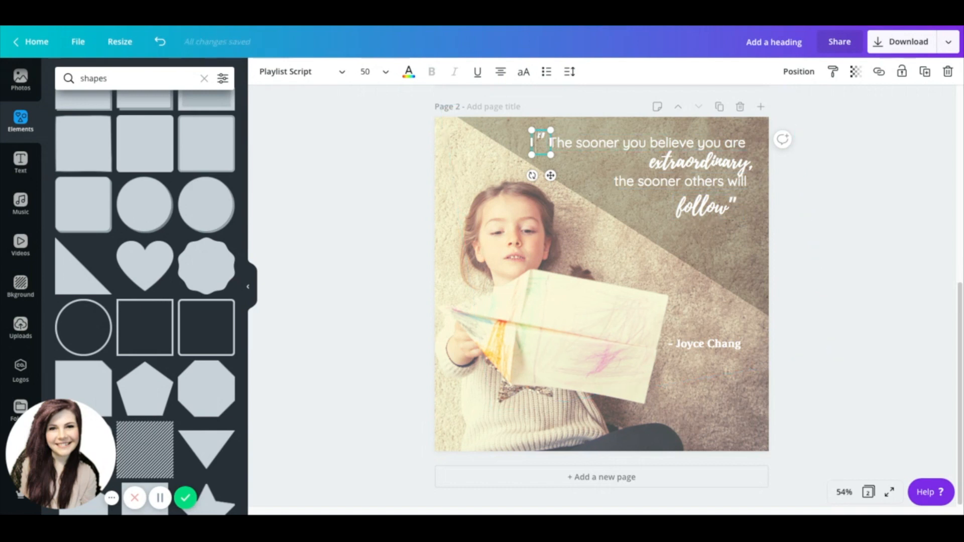
click(833, 214)
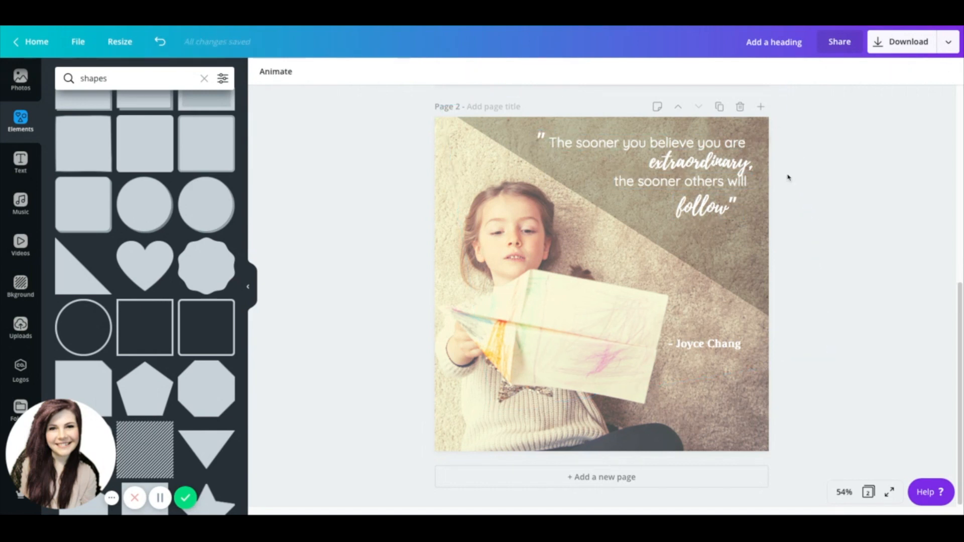
Step: Shift the "follow”" line right to align it with the right edge of the lines above
mouse_move(714, 211)
mouse_down()
mouse_move(754, 206)
mouse_move(718, 215)
mouse_up()
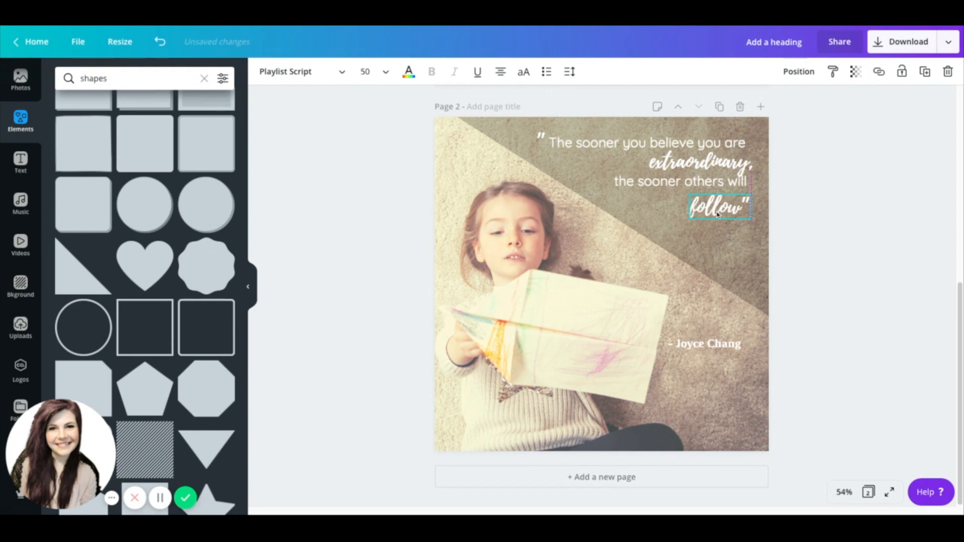
click(732, 165)
click(793, 243)
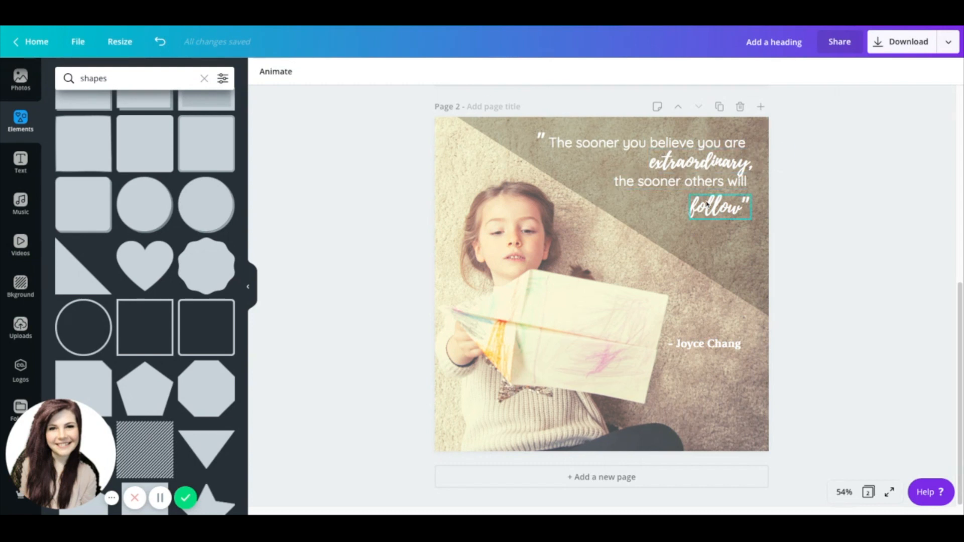
Step: Duplicate the "extraordinary," text and colour the copy in the brand palette's dark pink
click(684, 168)
click(684, 167)
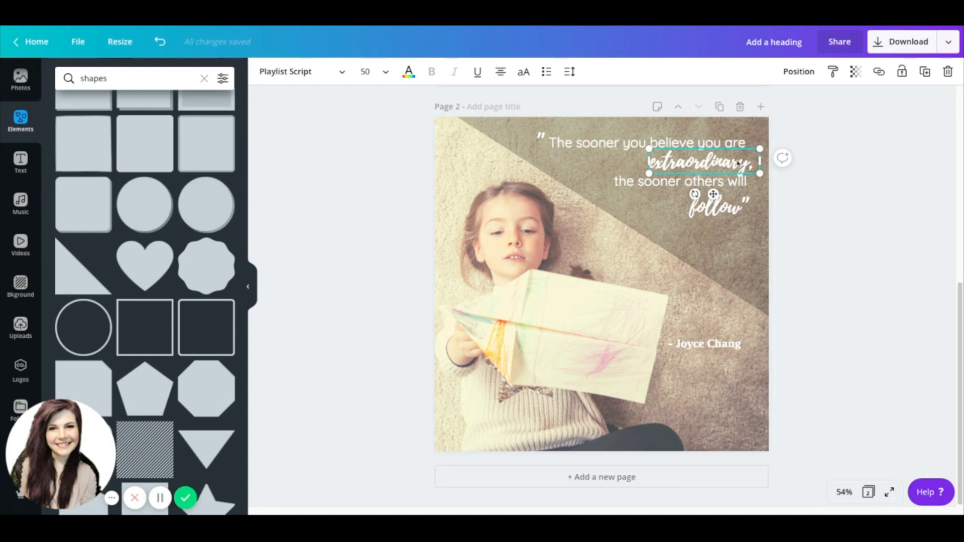
click(925, 71)
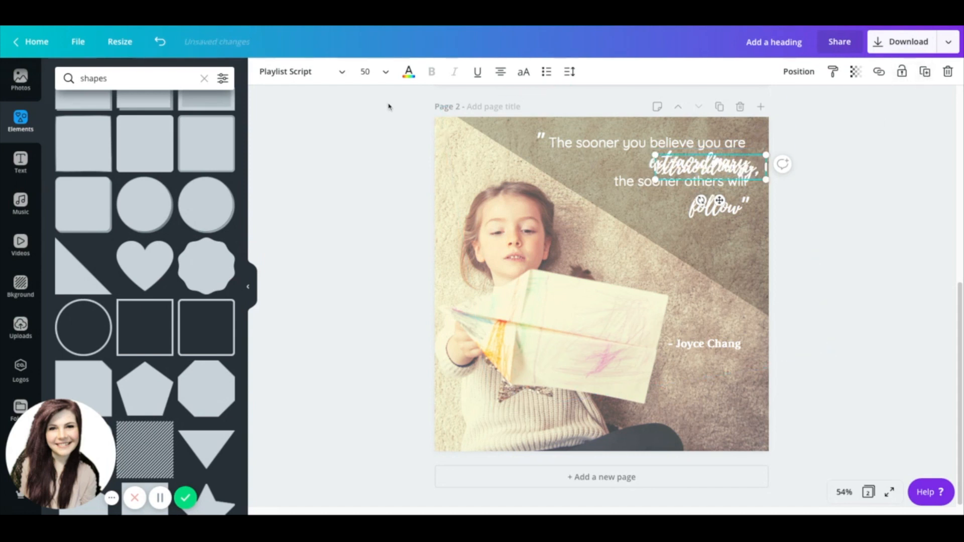
click(409, 71)
click(94, 284)
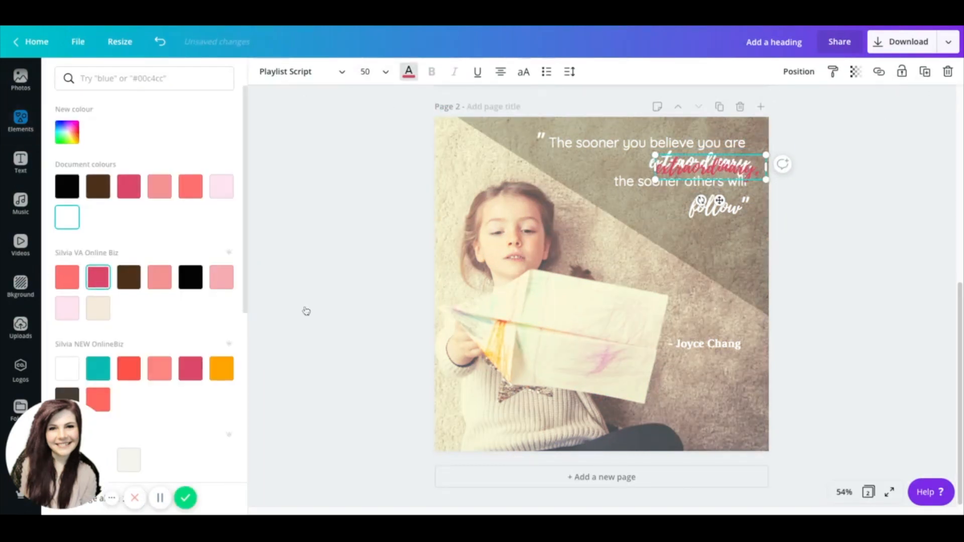
Step: Place the pink "extraordinary," copy over the white original, offset very slightly left so the white shows as an outline
drag(741, 177, 728, 171)
click(846, 271)
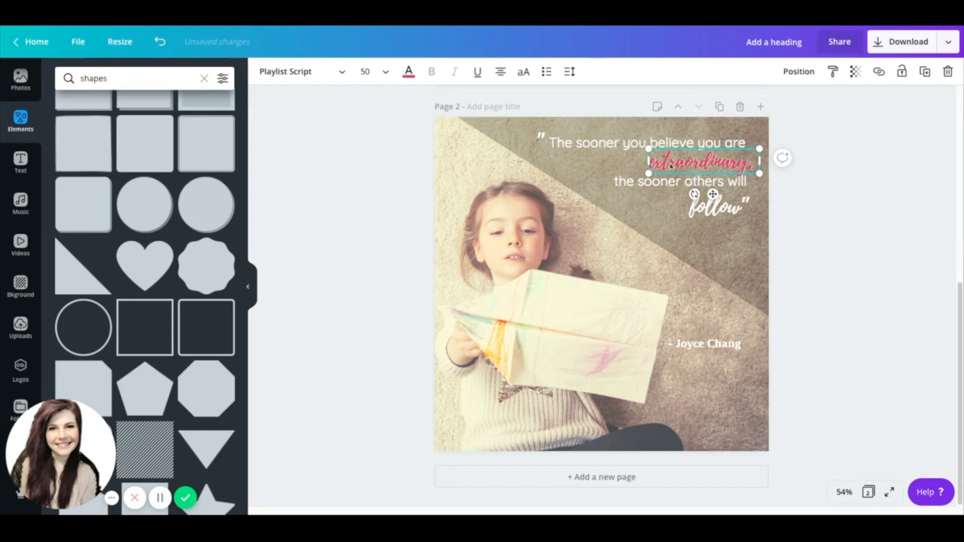
drag(704, 166, 711, 166)
key(Left)
key(Left)
key(Left)
key(Left)
key(Left)
key(Left)
key(Left)
key(Left)
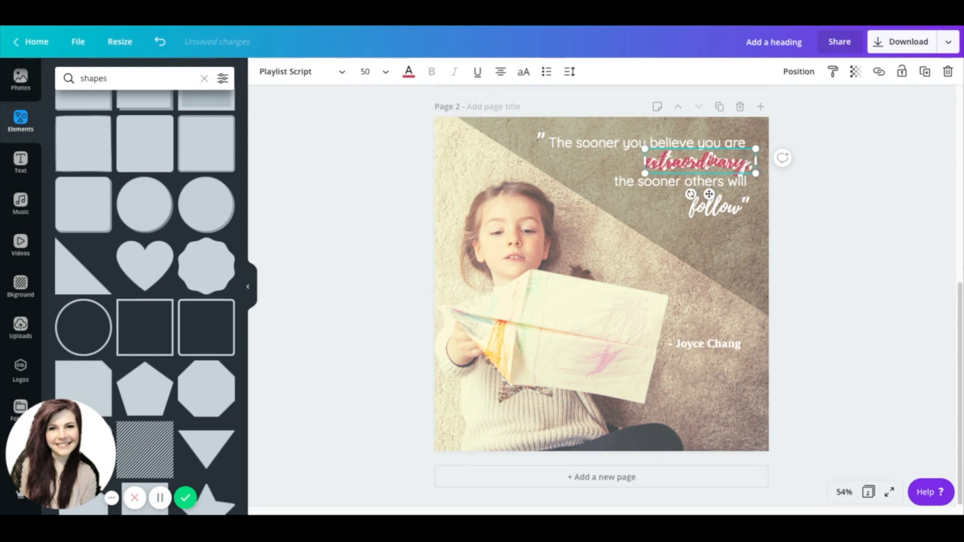
key(Right)
key(Right)
key(Right)
key(Right)
key(Right)
key(Right)
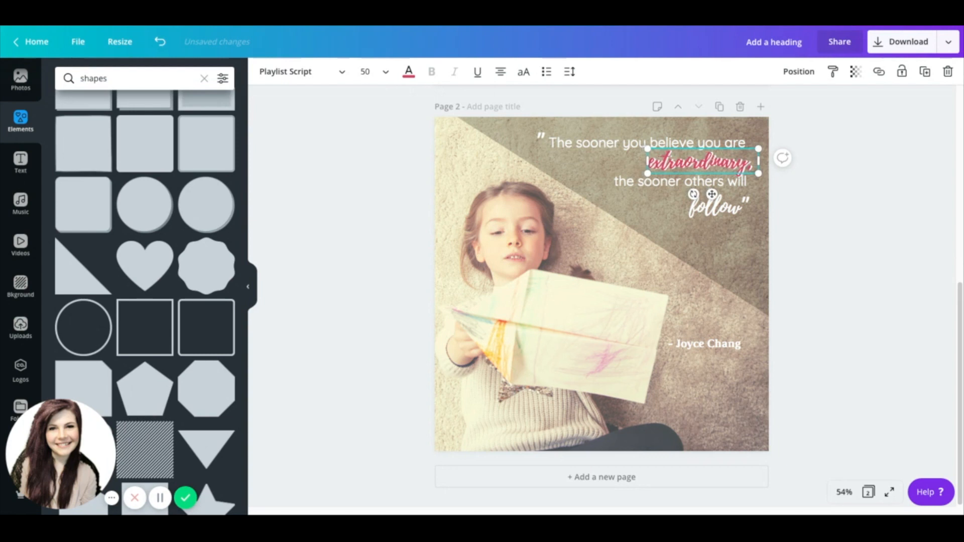
Step: Duplicate the "follow”" text and colour the copy in the same dark pink
click(844, 492)
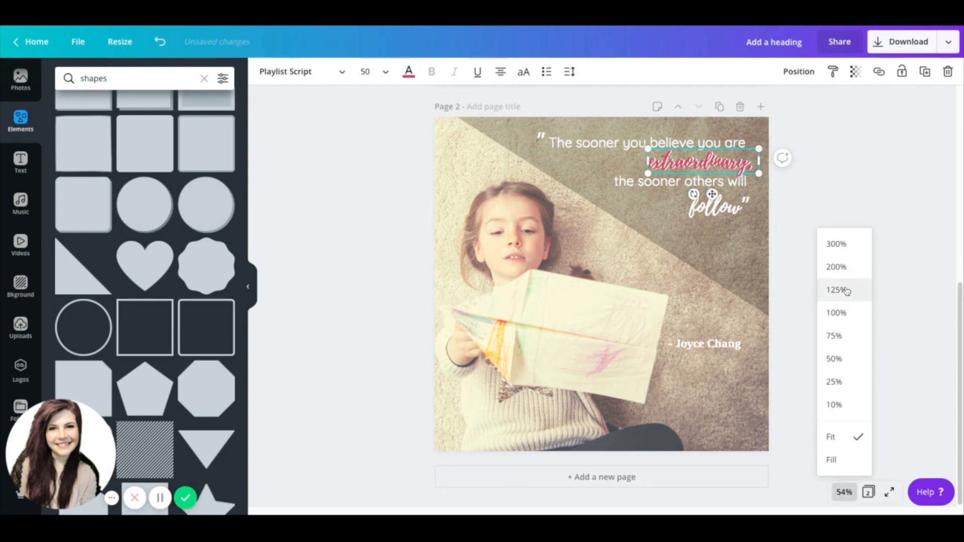
click(838, 360)
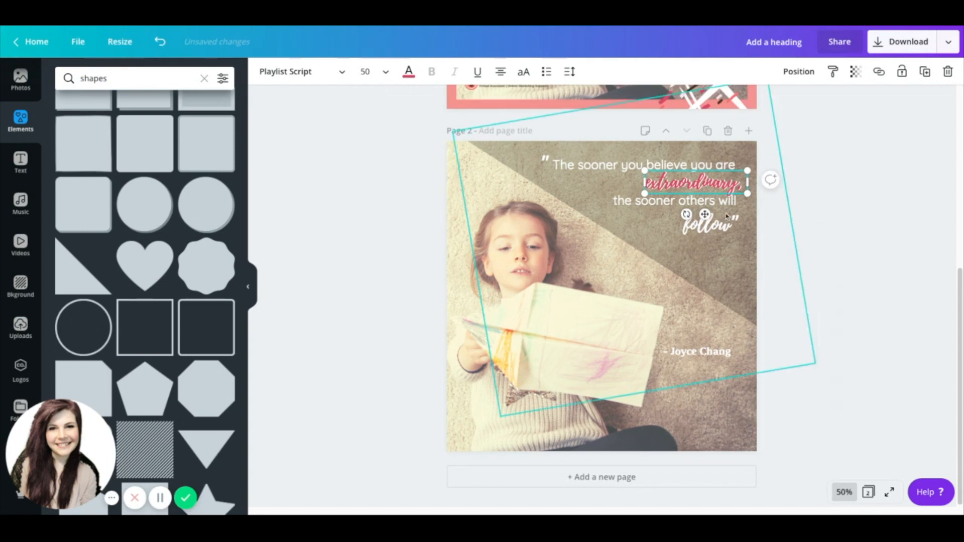
click(843, 493)
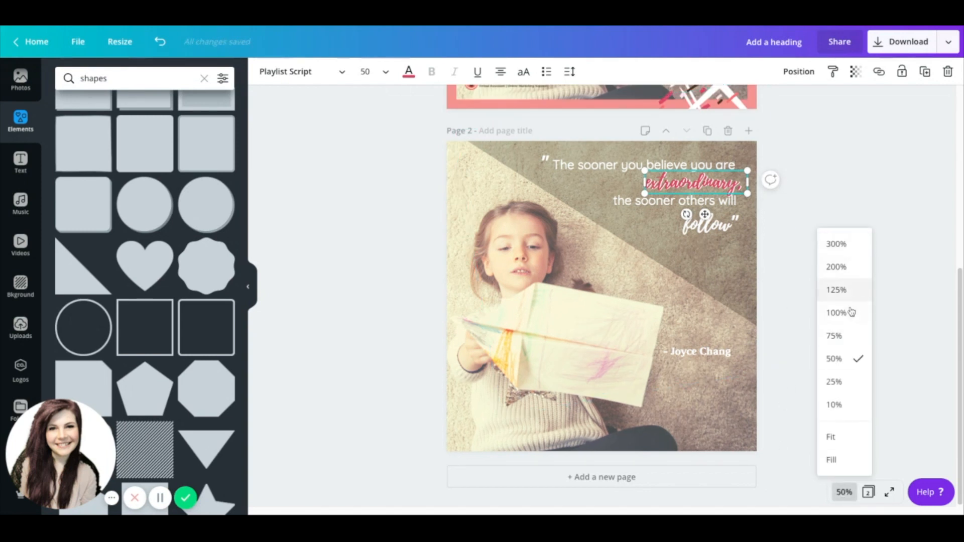
click(831, 333)
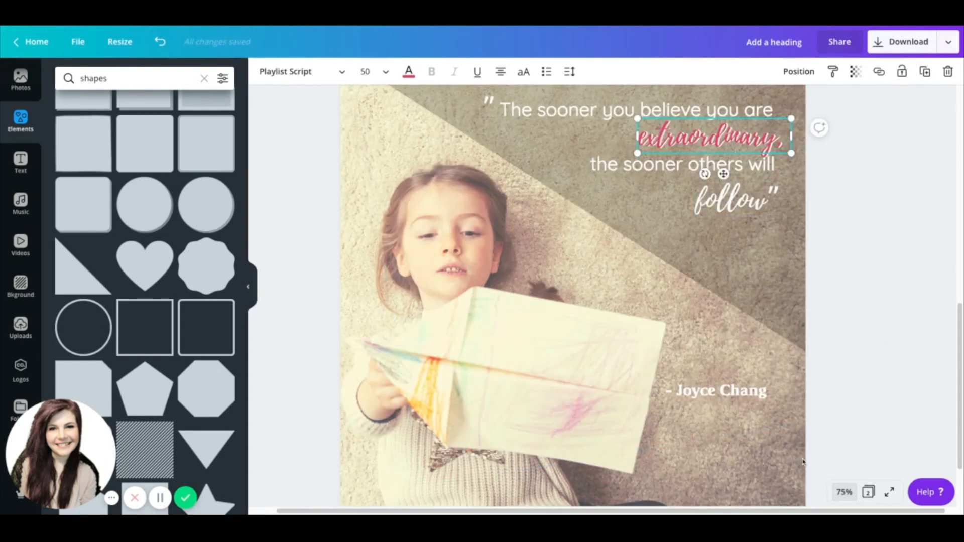
click(845, 495)
click(831, 312)
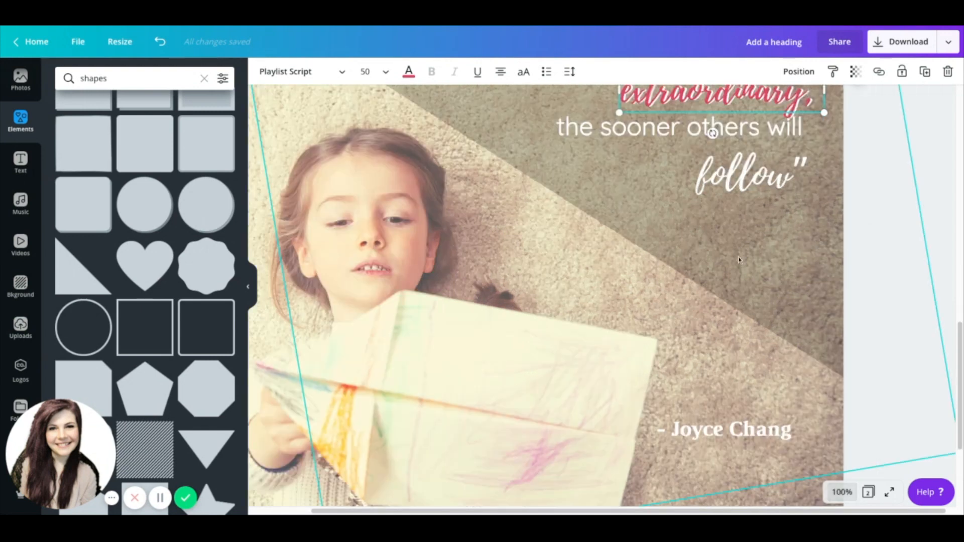
scroll(778, 342, up, 4)
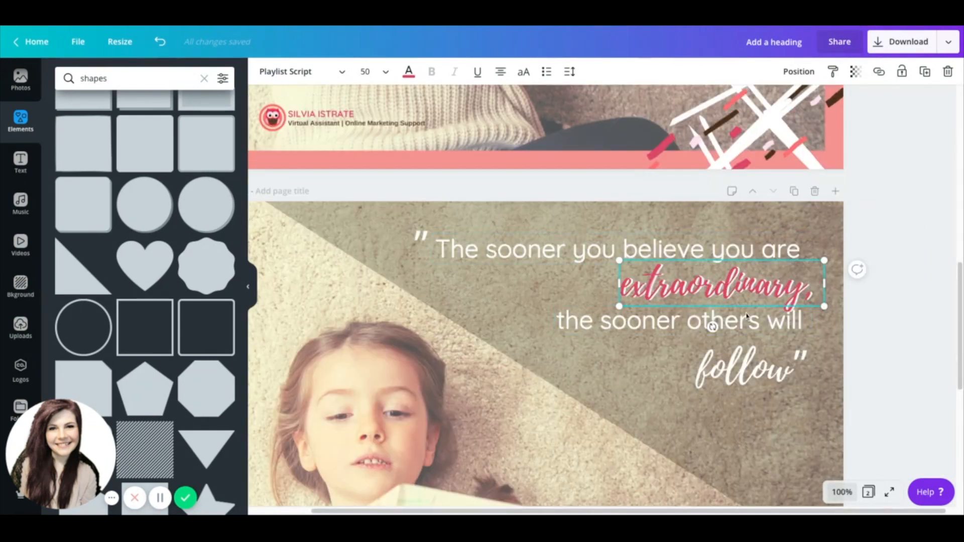
click(742, 376)
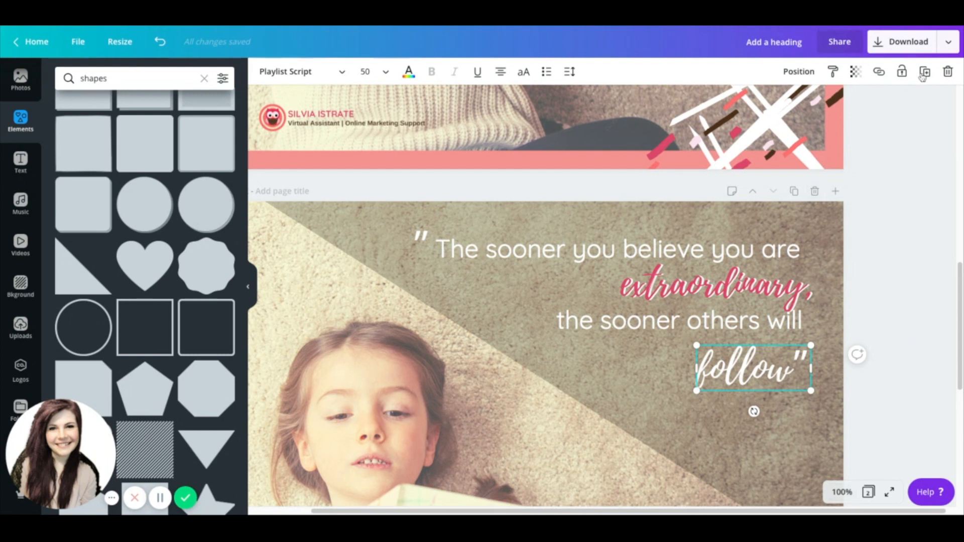
key(ctrl+d)
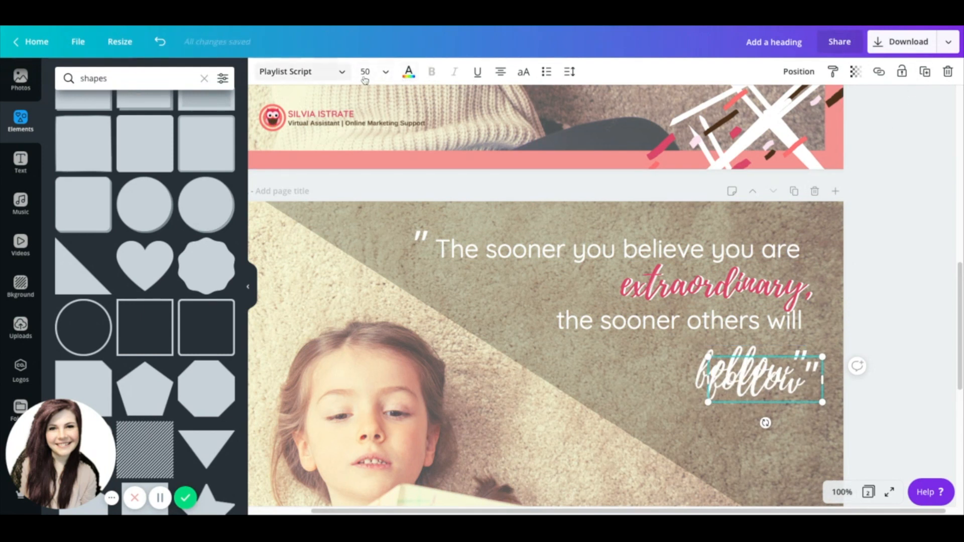
click(409, 71)
click(98, 277)
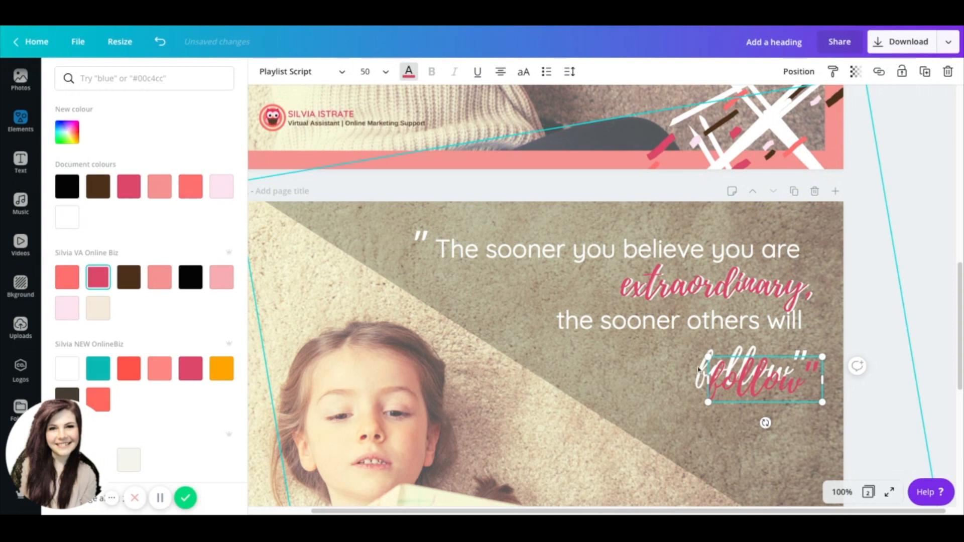
Step: Place the pink "follow”" copy over the white original and nudge it slightly right to leave a white edge
drag(762, 380, 814, 369)
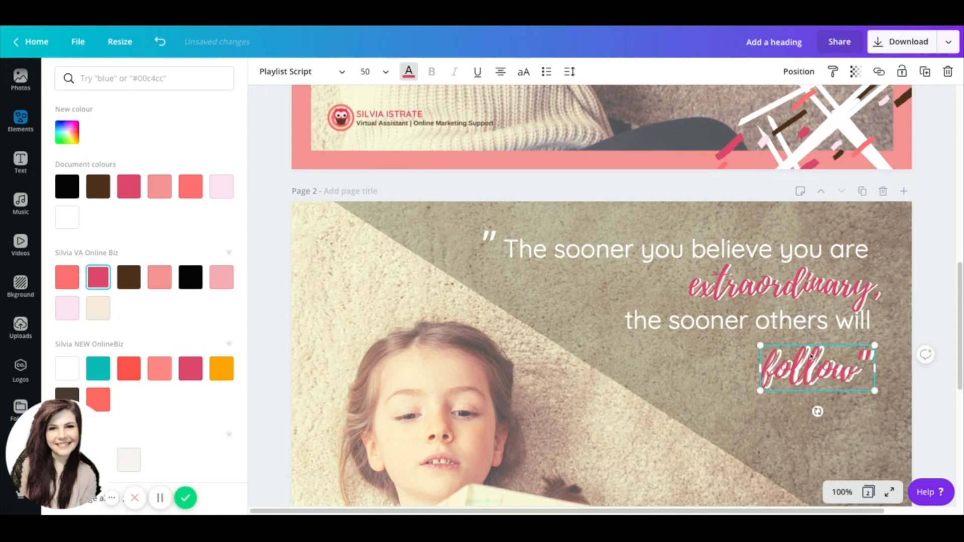
key(Right)
key(Right)
key(Right)
key(Right)
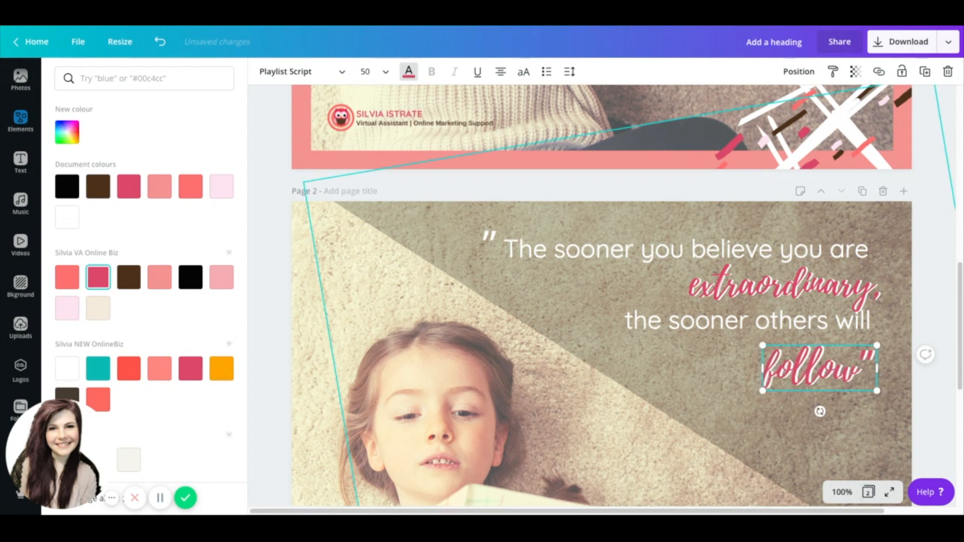
key(Right)
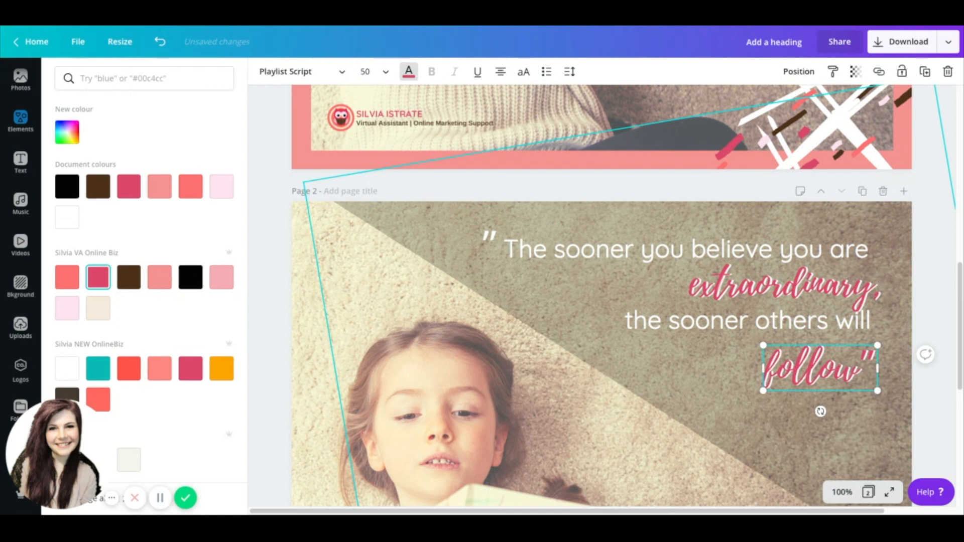
click(817, 437)
Step: Make the word "believe" in the first quote line bold and dark pink
click(842, 492)
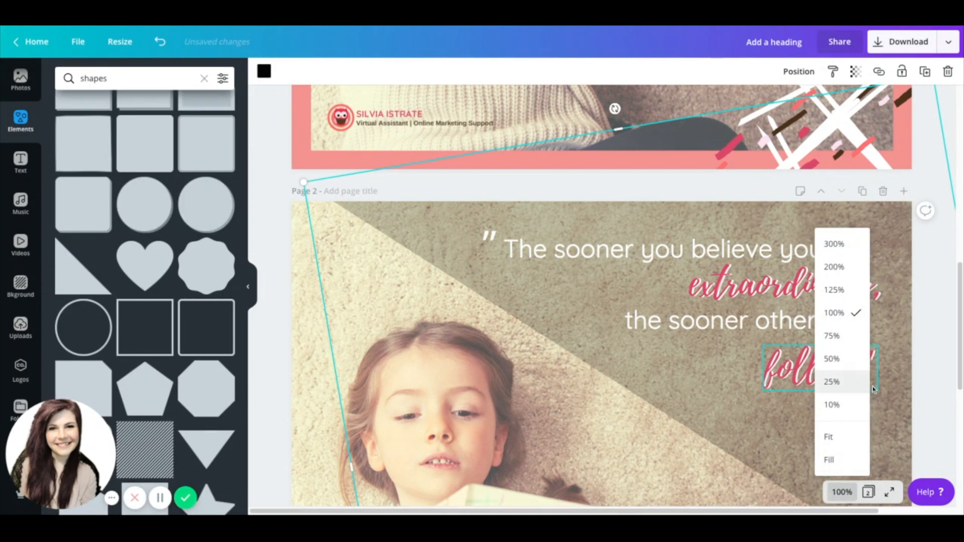
click(838, 382)
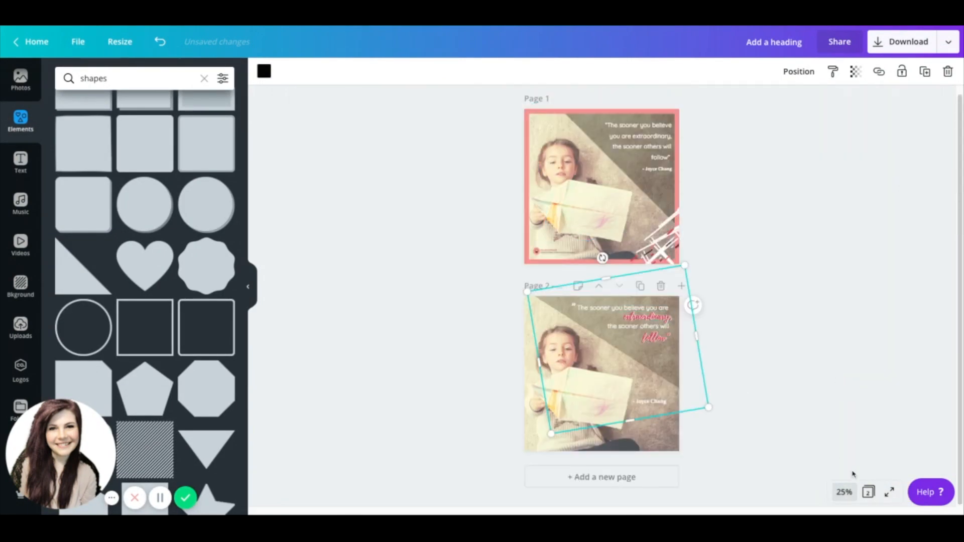
click(837, 492)
click(837, 361)
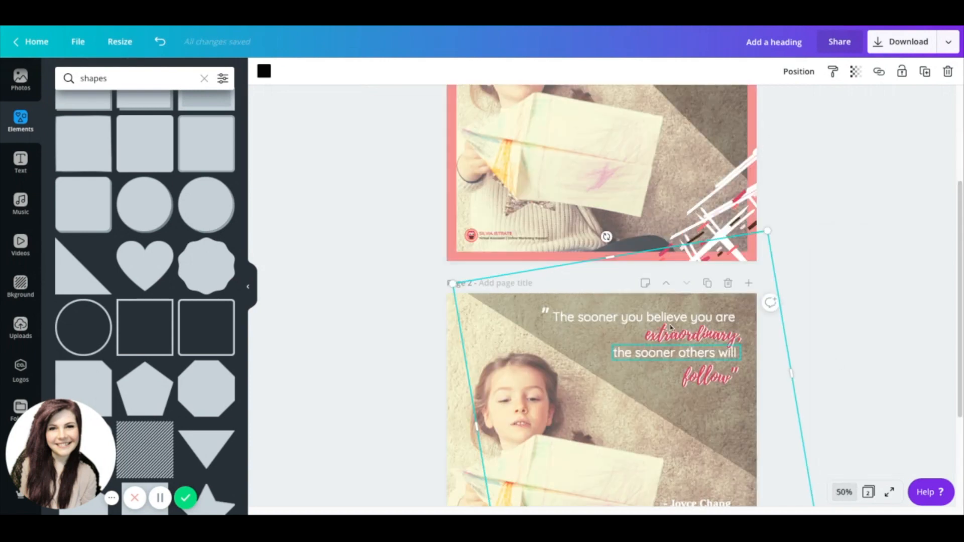
scroll(781, 292, down, 2)
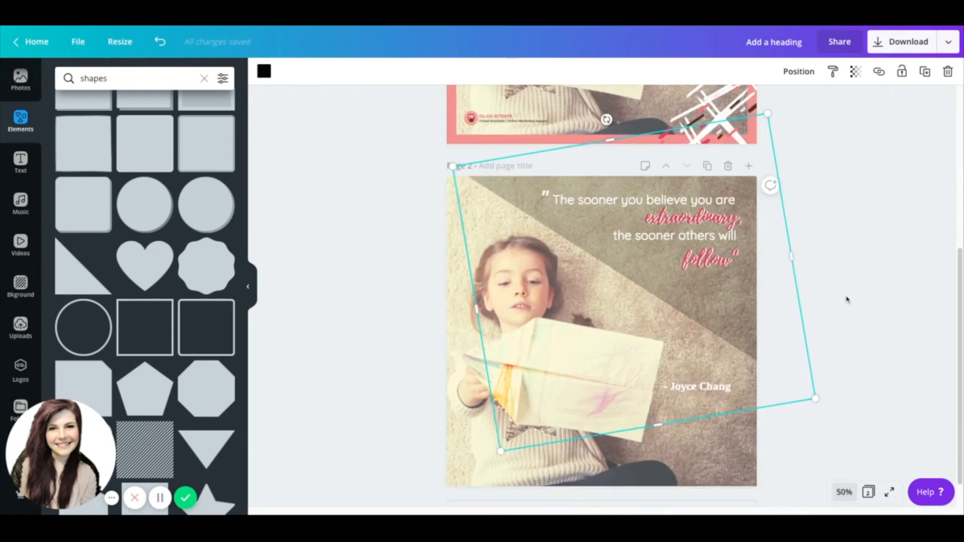
click(871, 292)
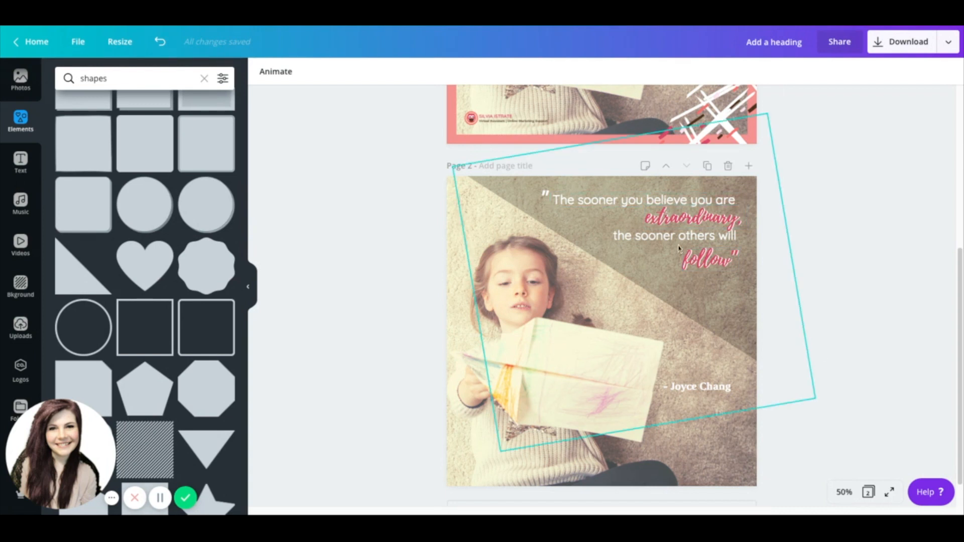
triple_click(667, 199)
click(667, 200)
double_click(667, 199)
click(429, 73)
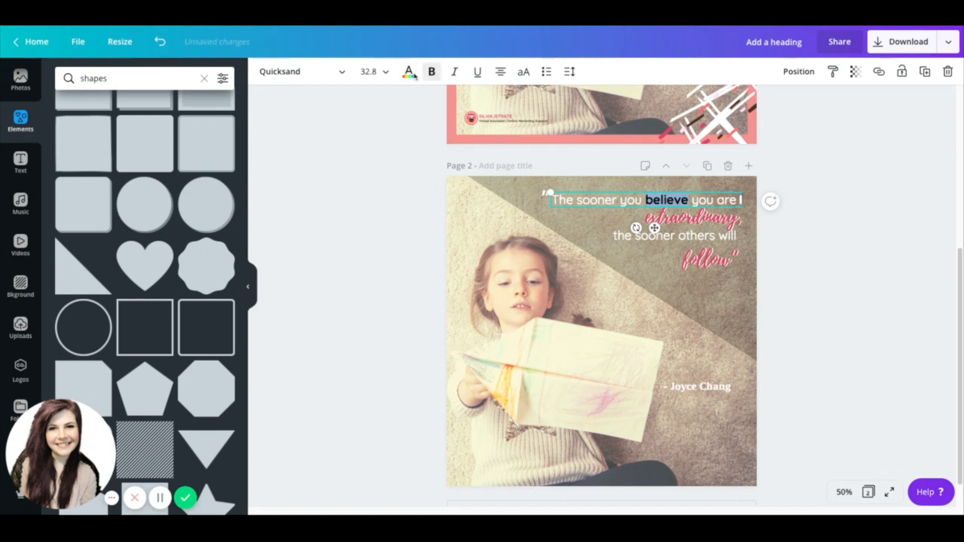
click(409, 71)
click(98, 275)
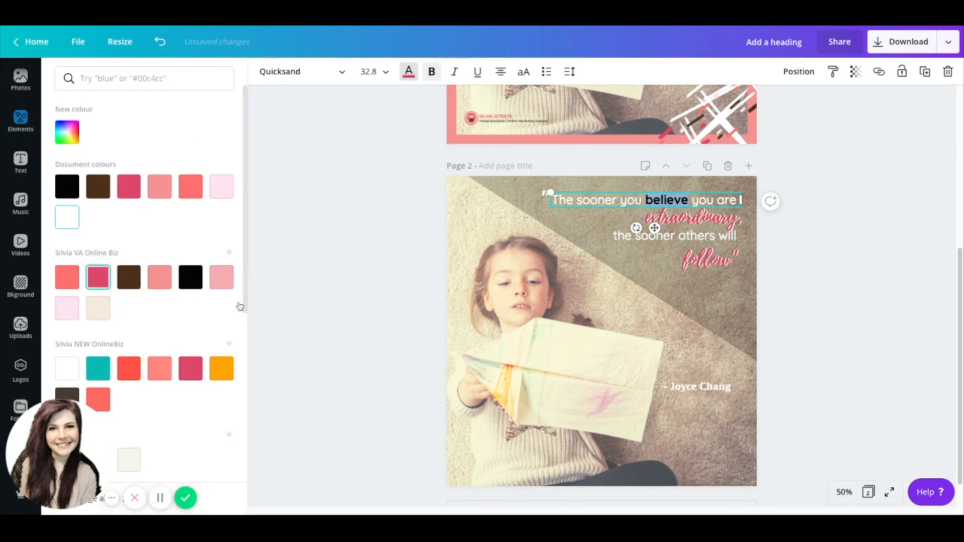
click(873, 282)
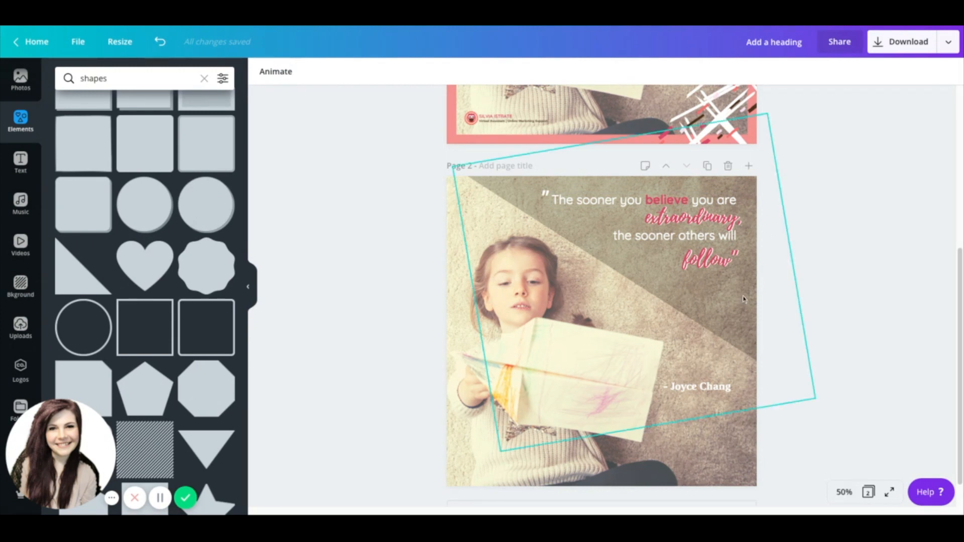
Step: Try making the word "others" in the third quote line bold and dark pink
double_click(698, 244)
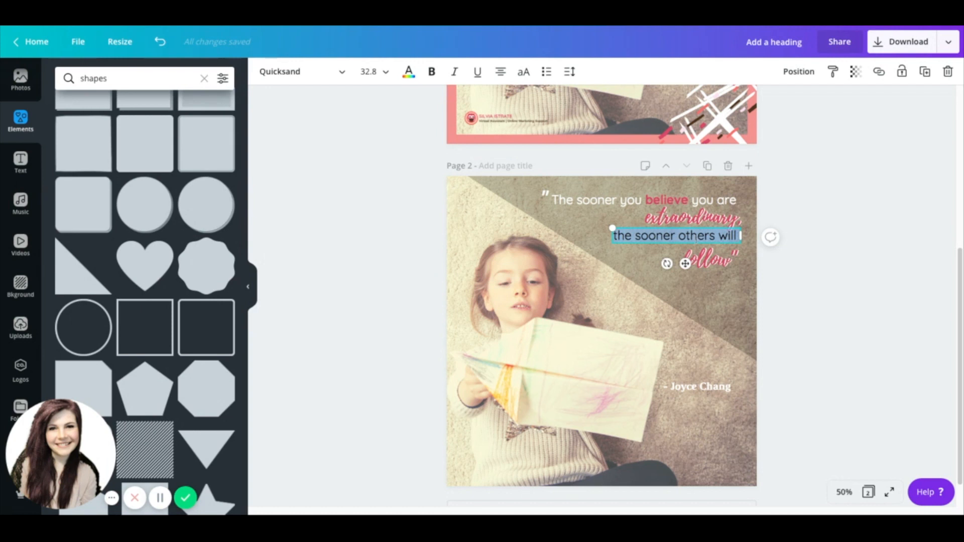
double_click(695, 236)
click(432, 71)
click(408, 72)
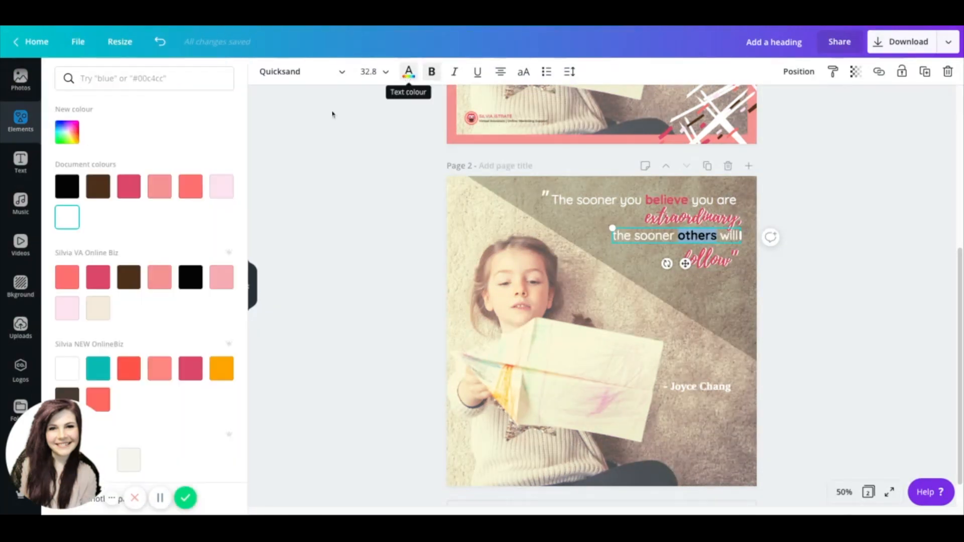
click(97, 277)
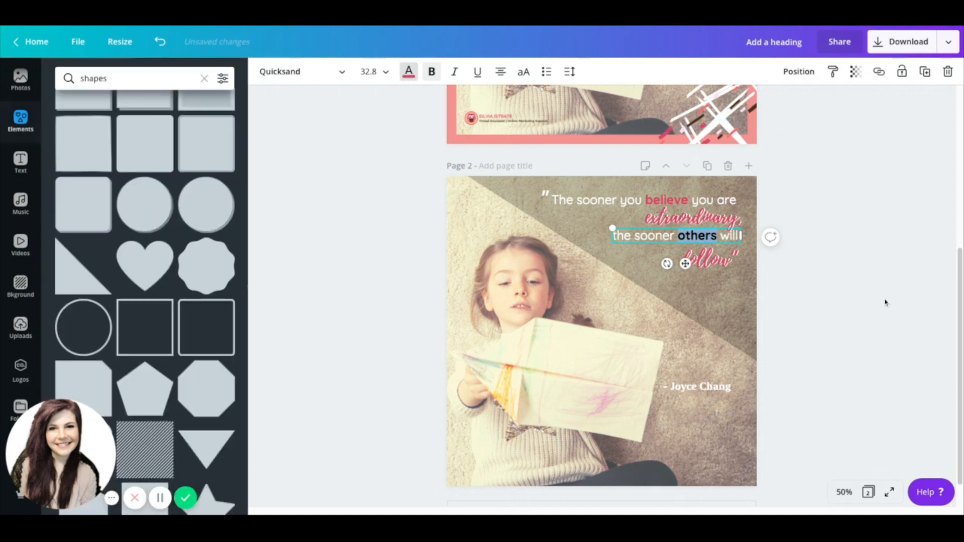
click(843, 377)
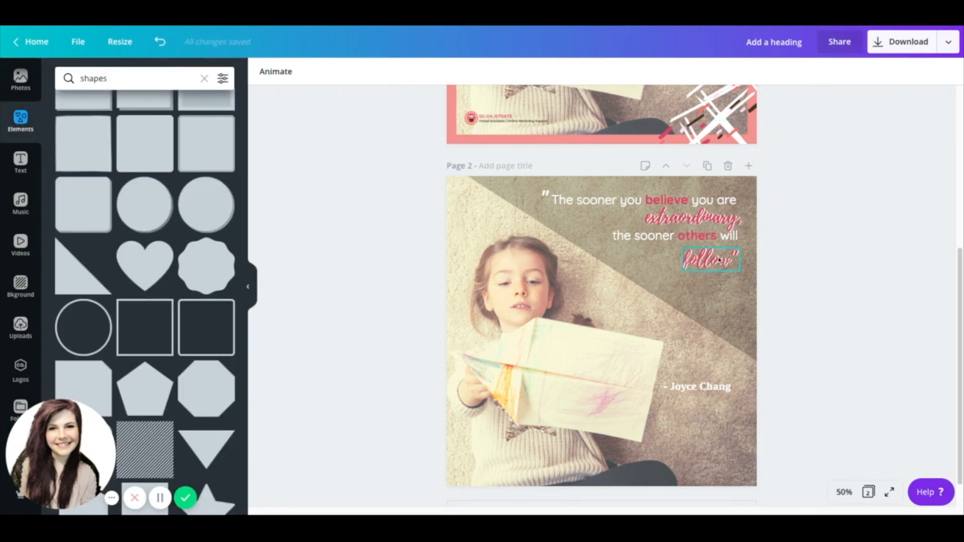
Step: Remove the bold from the word "others" and colour it white again
click(703, 240)
double_click(697, 236)
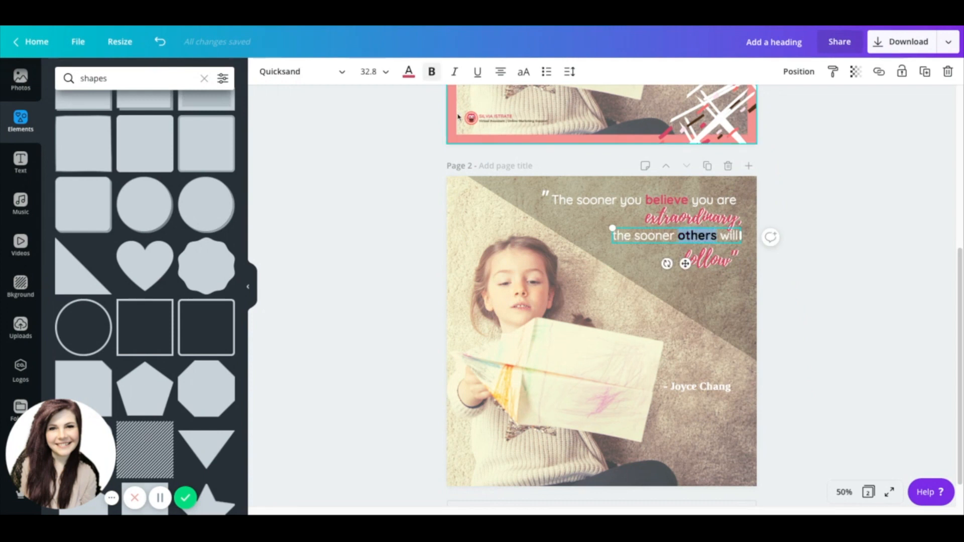
click(432, 71)
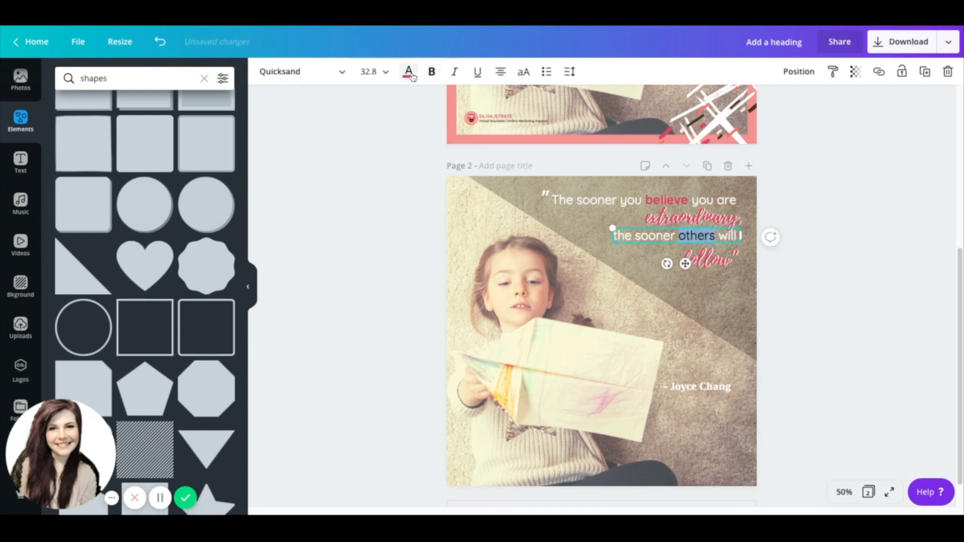
click(409, 71)
click(61, 224)
click(867, 276)
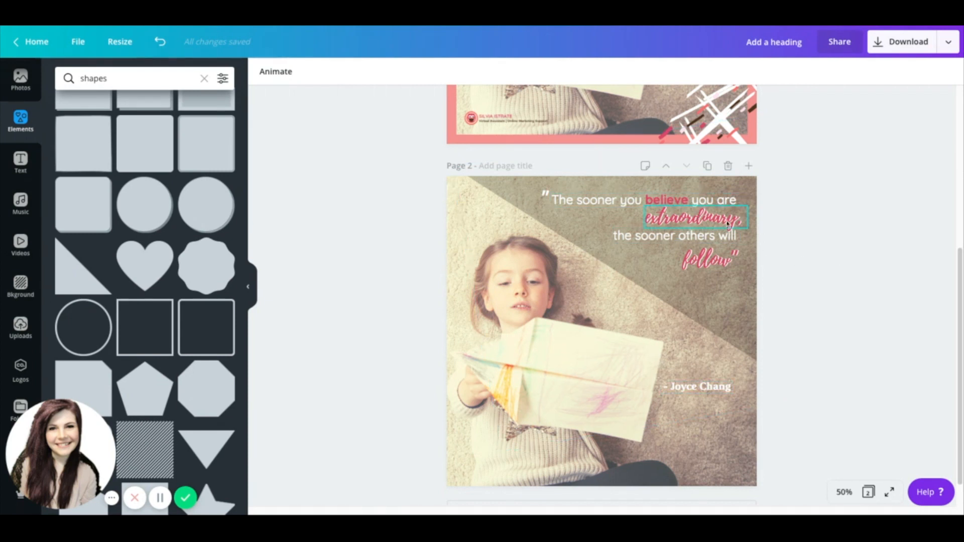
Step: Move the quote's author line up to sit just below "follow”", near the right edge of the quote text
click(669, 213)
click(666, 203)
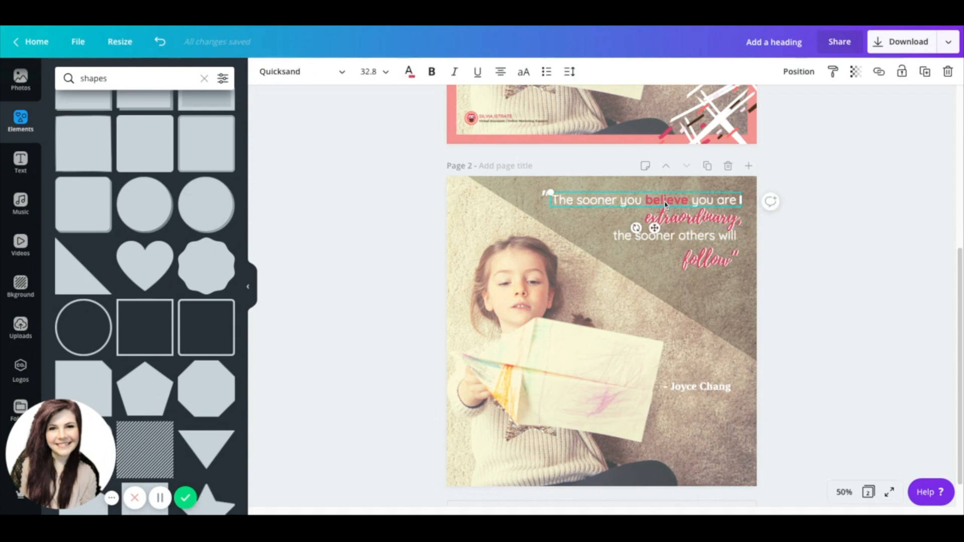
click(699, 387)
drag(699, 386, 704, 293)
click(804, 289)
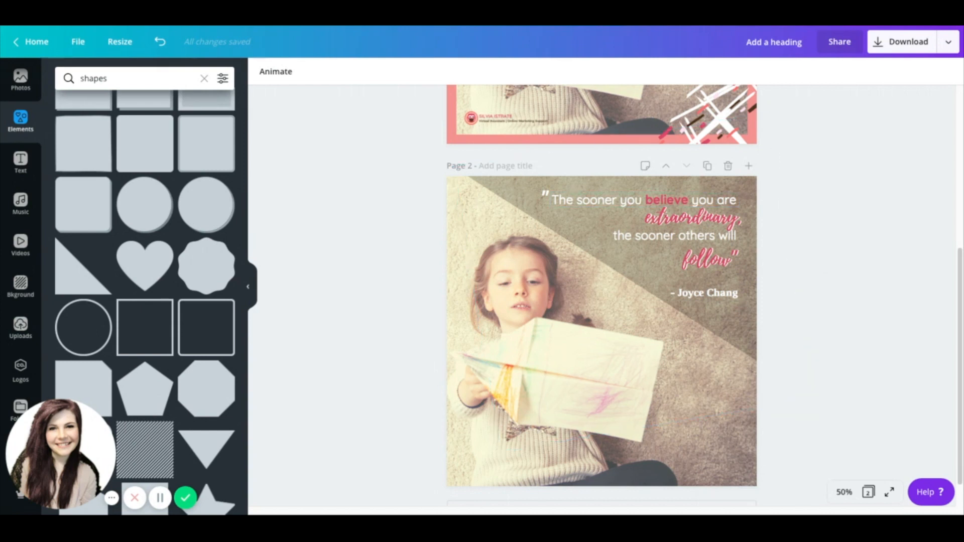
Step: Copy the pink border frame from page 1 onto the quote design on page 2
click(454, 139)
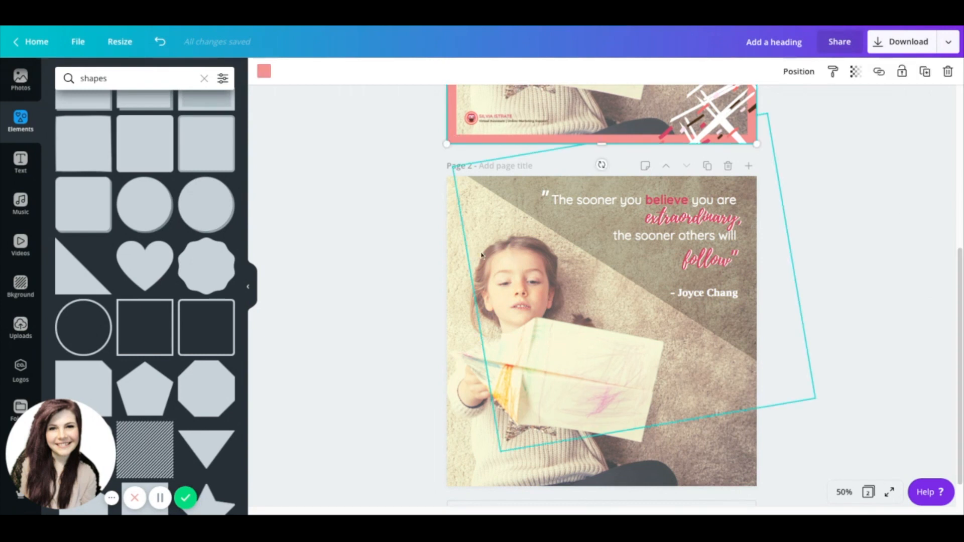
click(455, 231)
key(ctrl+v)
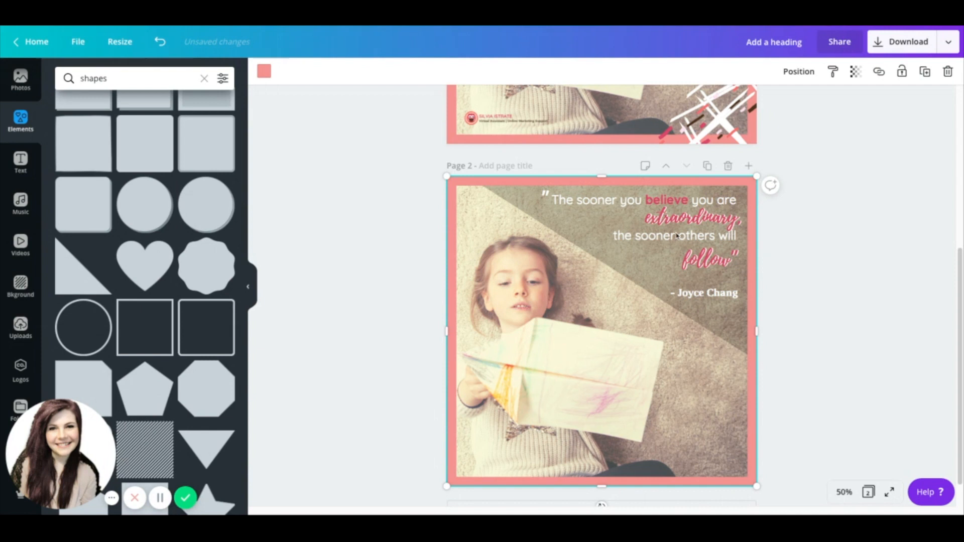
Step: Copy the grouped brush-stroke decoration from the lower-right corner of page 1 onto page 2
click(746, 119)
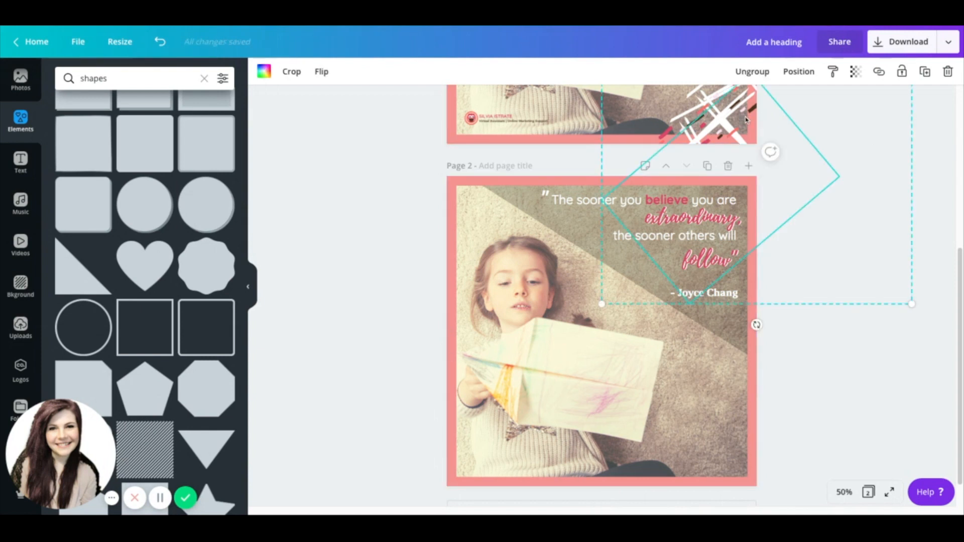
click(745, 427)
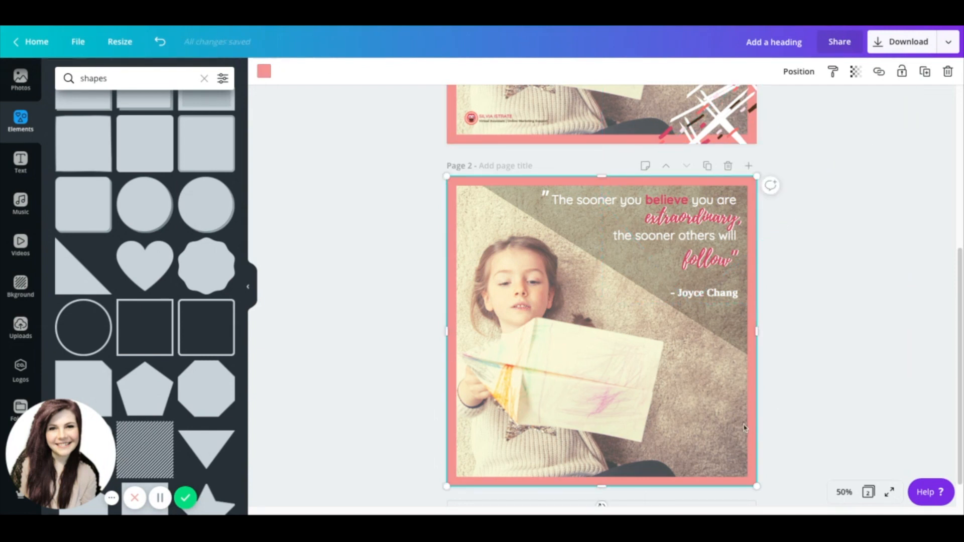
key(ctrl+v)
click(844, 269)
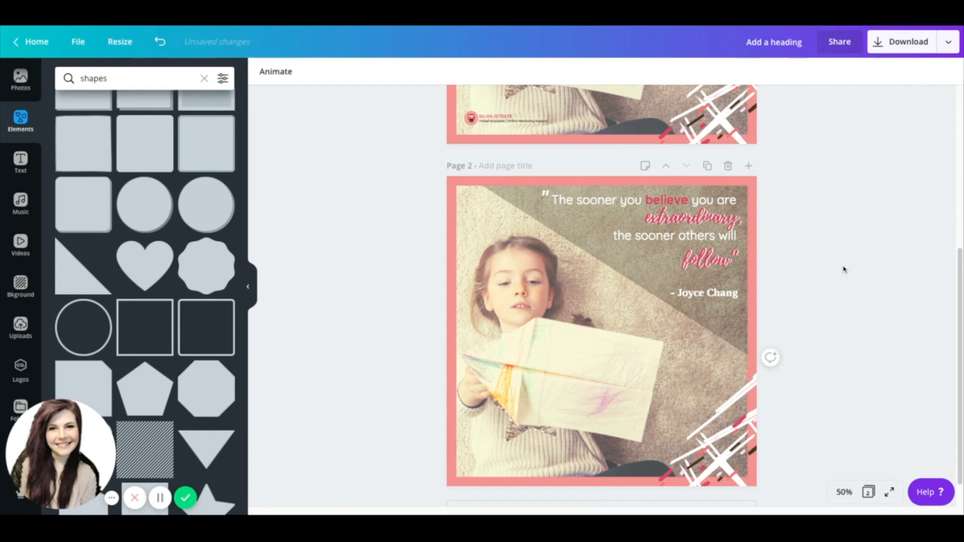
Step: Shift the brush-stroke group towards the lower-right corner of page 2 and scale it down so it covers less of the photo
click(735, 427)
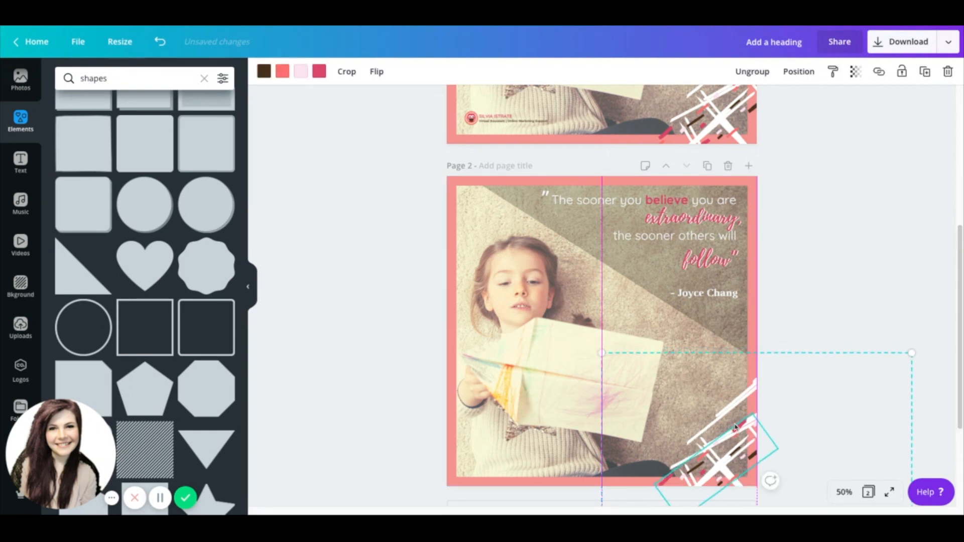
mouse_move(725, 455)
mouse_down()
mouse_move(741, 433)
mouse_move(736, 443)
mouse_up()
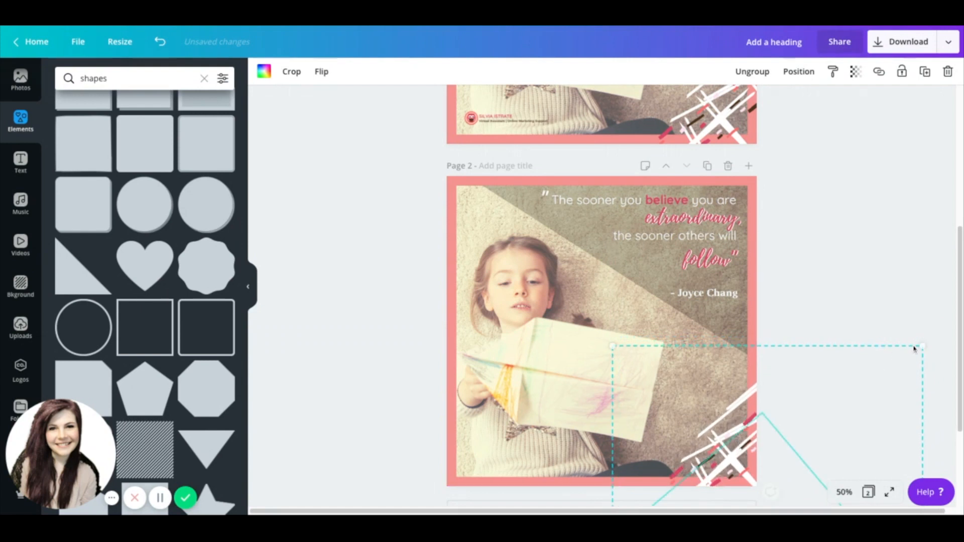
drag(926, 346, 829, 441)
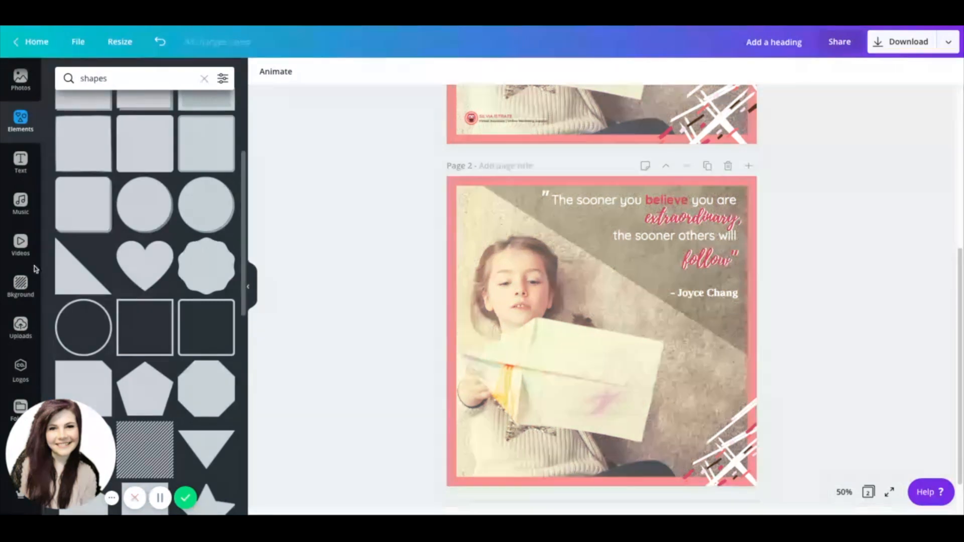
Step: Add the horizontal pink cupcake brand logo to page 2 and place it, slightly enlarged, inside the frame's lower-left corner
click(20, 370)
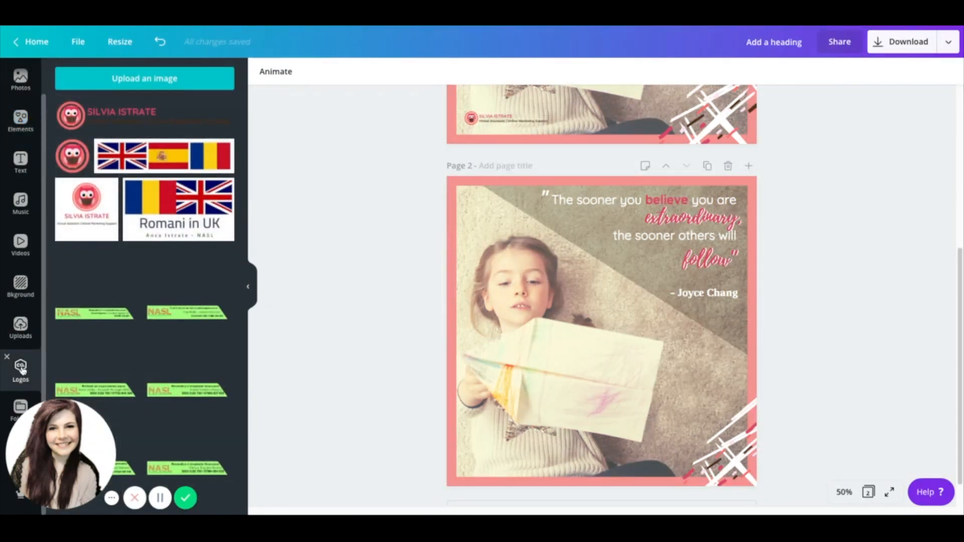
click(110, 115)
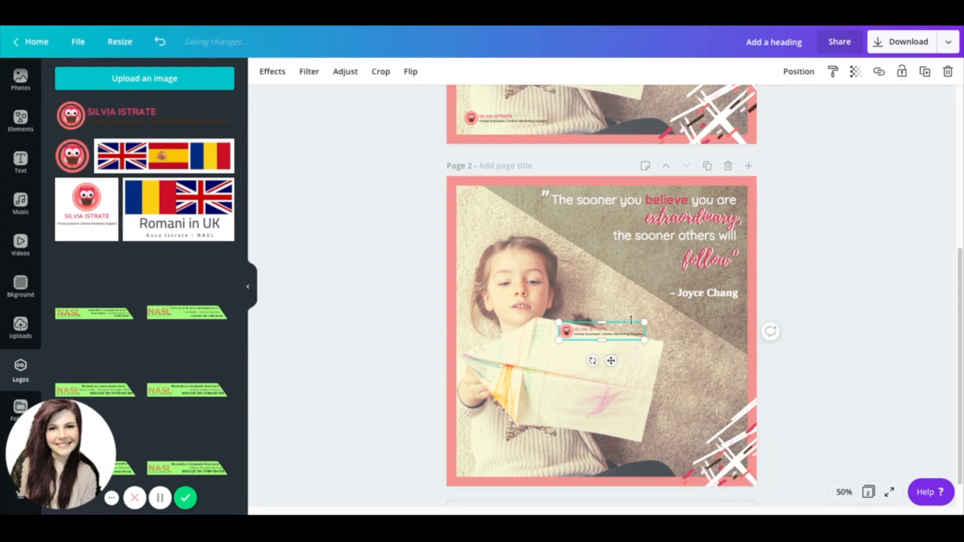
mouse_move(645, 322)
mouse_down()
mouse_move(676, 315)
mouse_move(533, 466)
mouse_move(528, 495)
mouse_move(533, 490)
mouse_move(517, 497)
mouse_move(545, 484)
mouse_up()
click(843, 201)
Step: Examine the page 2 quote design at 75% zoom and return to the 50% view
scroll(848, 209, down, 1)
scroll(849, 209, down, 1)
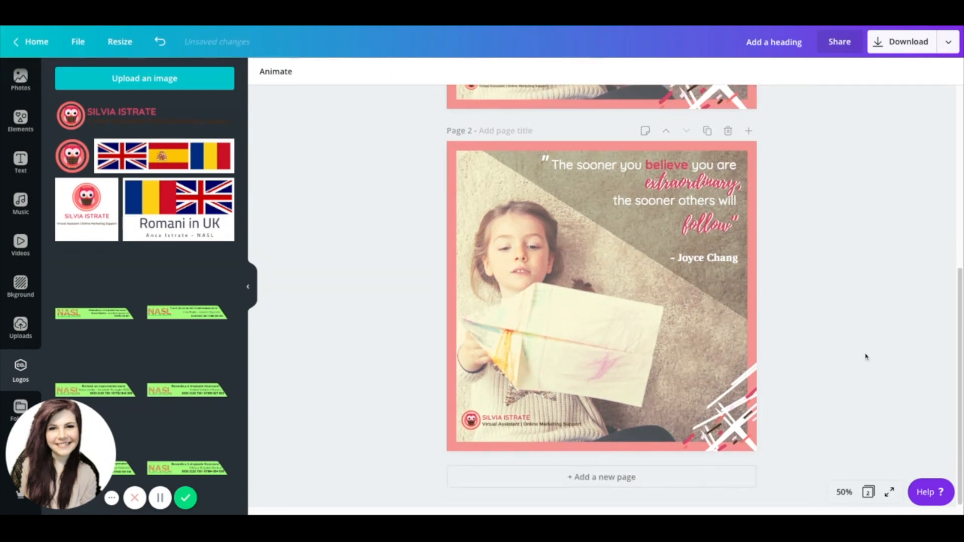
click(841, 499)
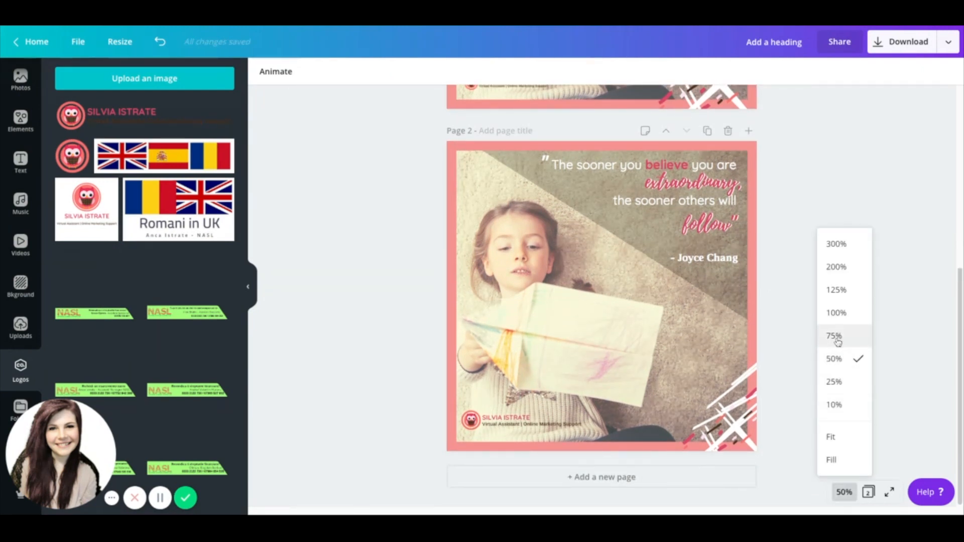
click(836, 336)
scroll(869, 351, down, 3)
scroll(869, 352, up, 3)
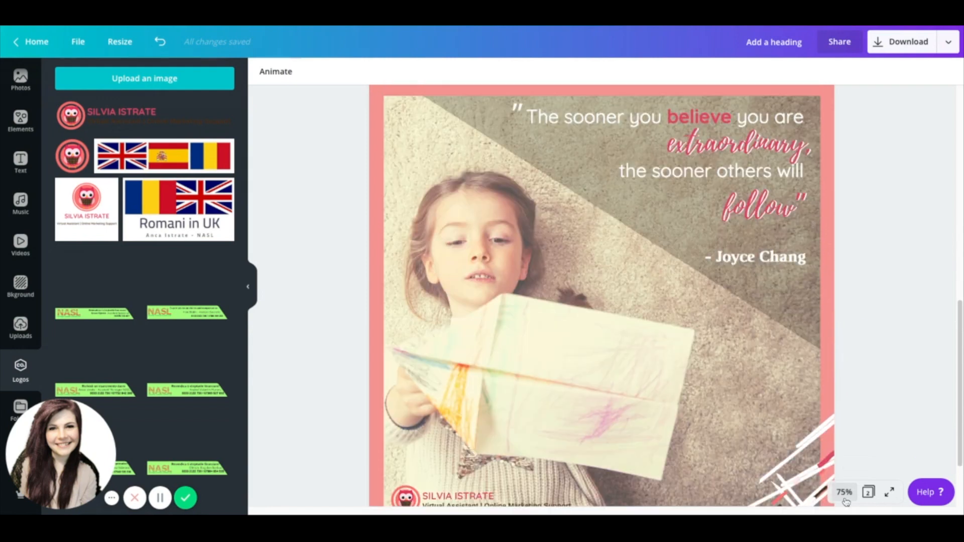
click(844, 492)
click(837, 368)
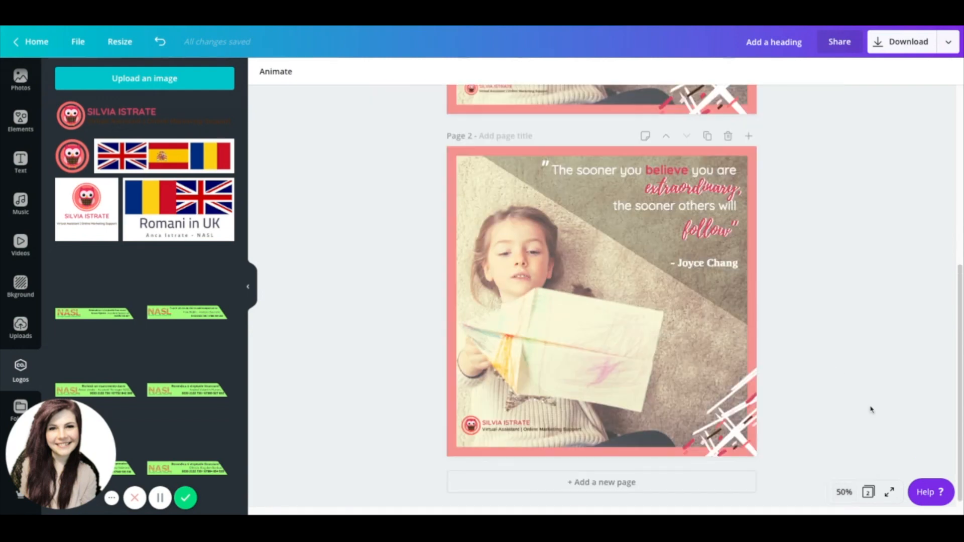